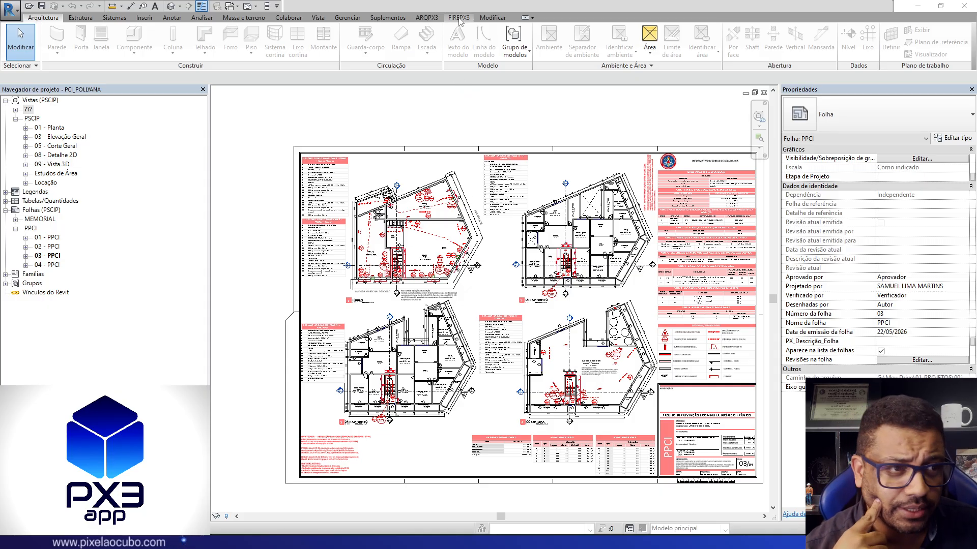
Step: Activate the TÉRREO floor plan viewport on sheet 03 - PPCI for editing
click(459, 19)
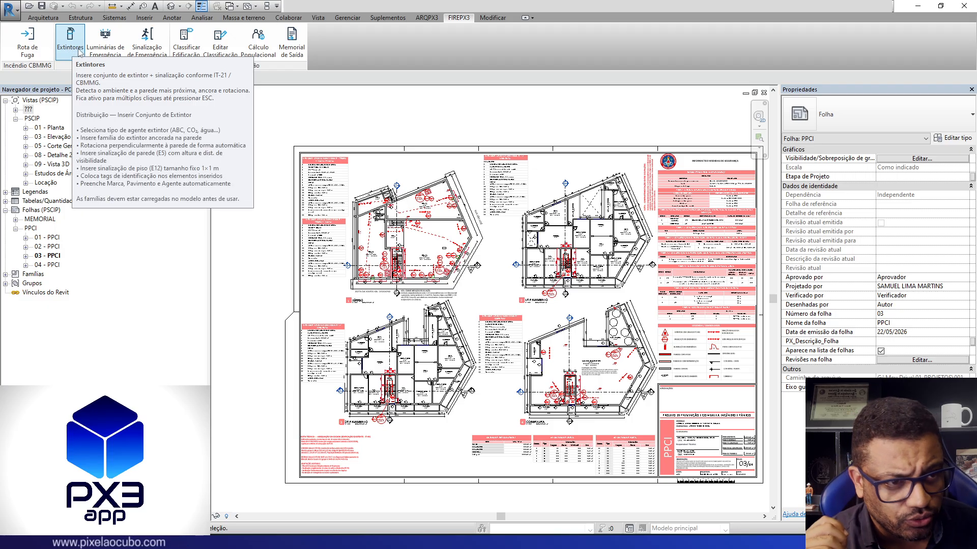
scroll(535, 277, up, 4)
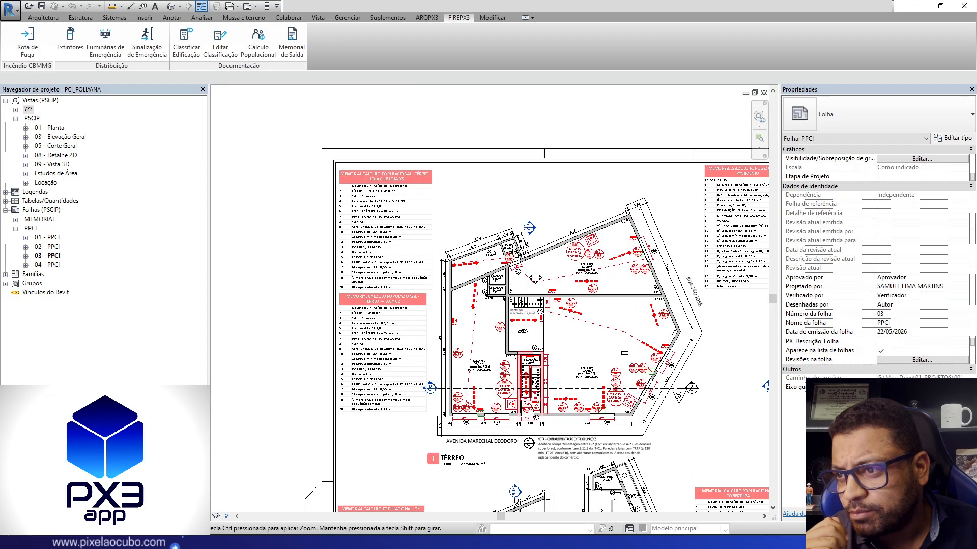
middle_drag(535, 277, 553, 287)
double_click(572, 240)
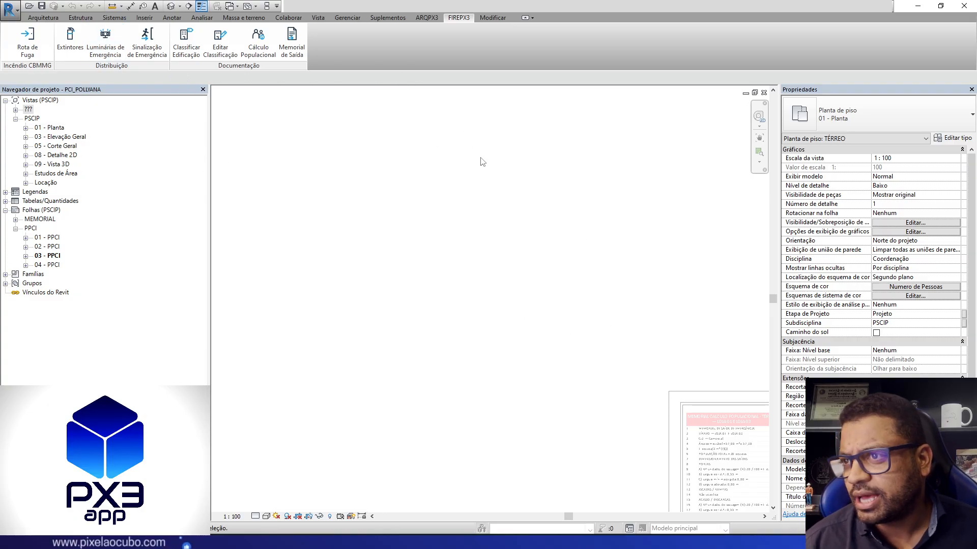
Step: Draw a hexagonal room of Parede comum - 20cm walls as a circumscribed polygon with 6 sides and a radius of about 920
click(41, 19)
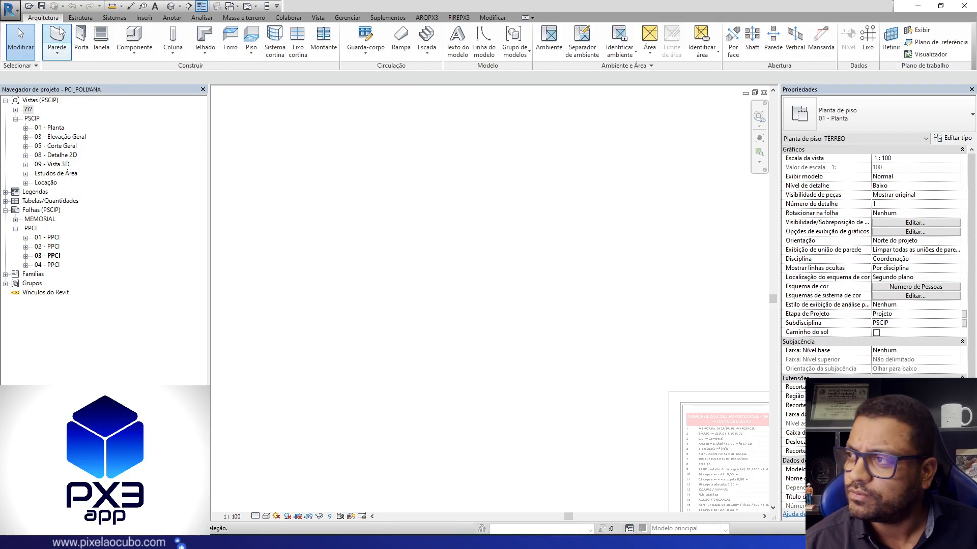
click(60, 31)
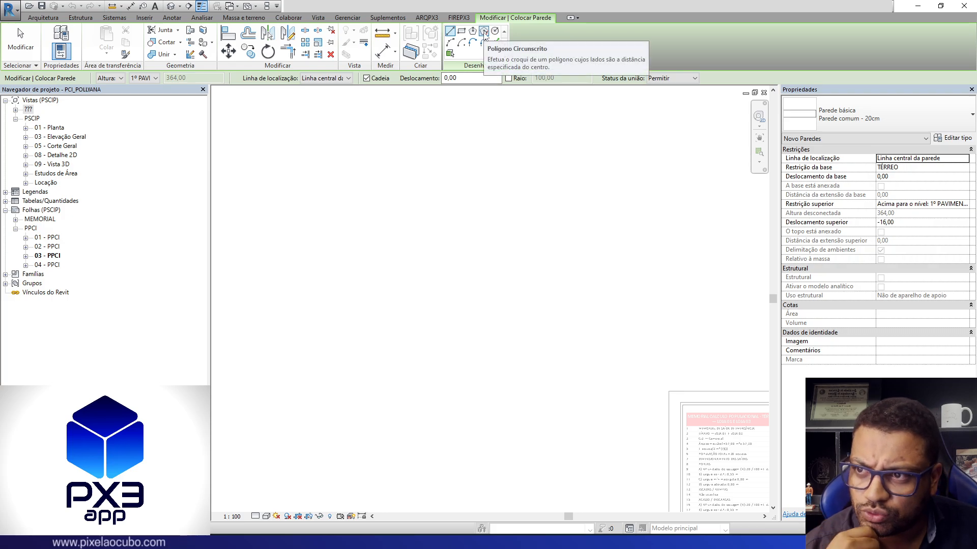
click(484, 31)
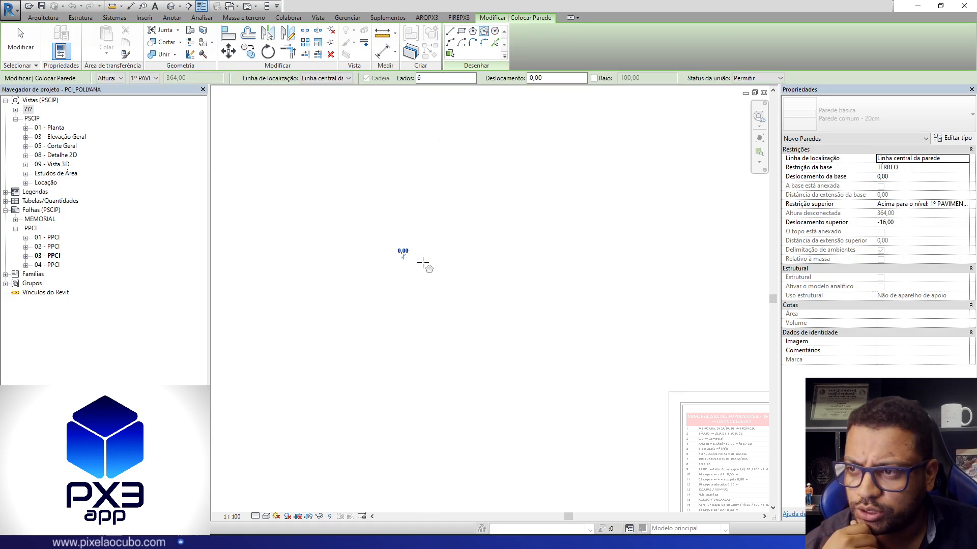
click(404, 256)
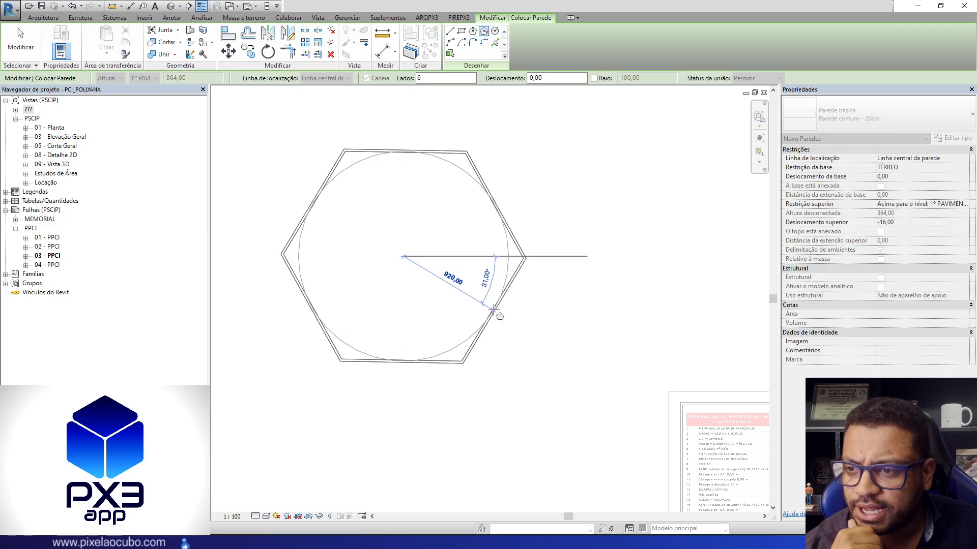
click(495, 309)
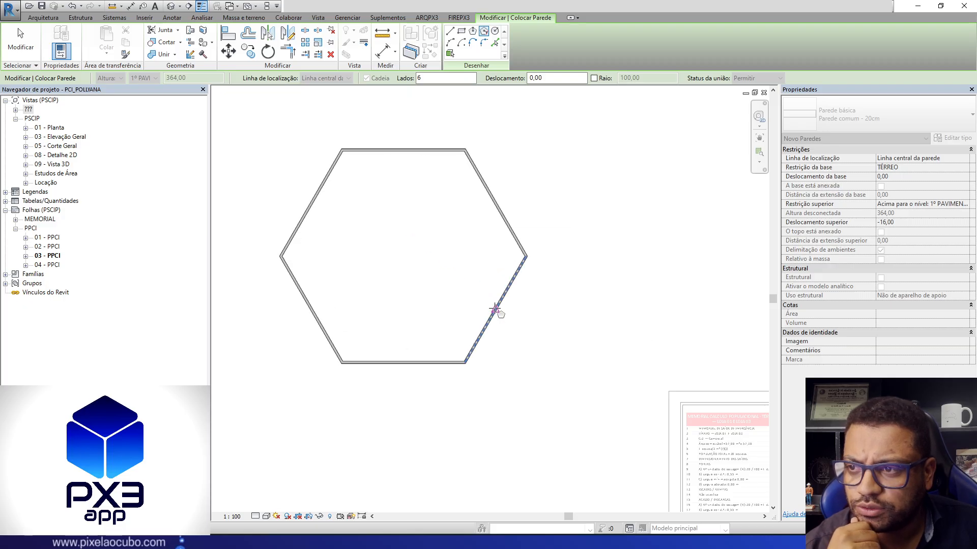
scroll(523, 327, up, 2)
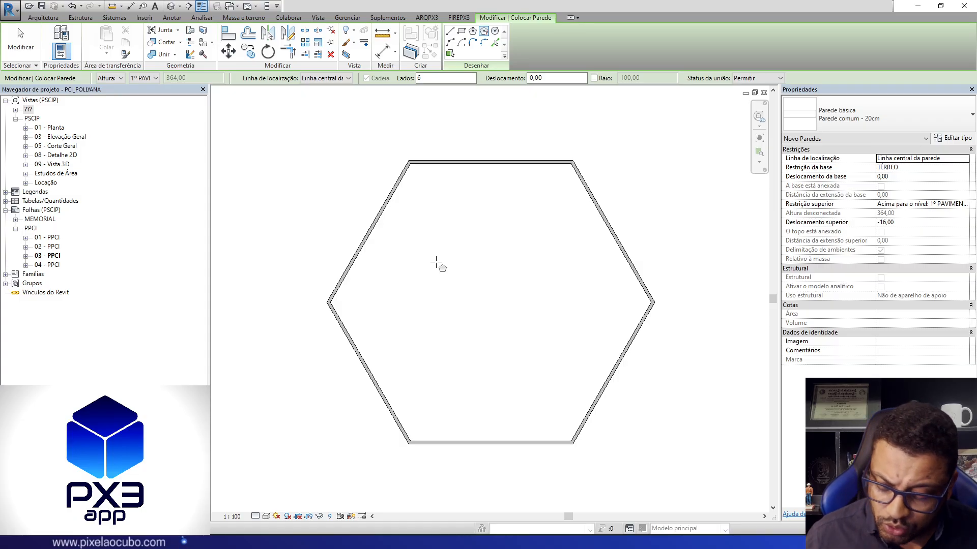
middle_drag(432, 263, 443, 290)
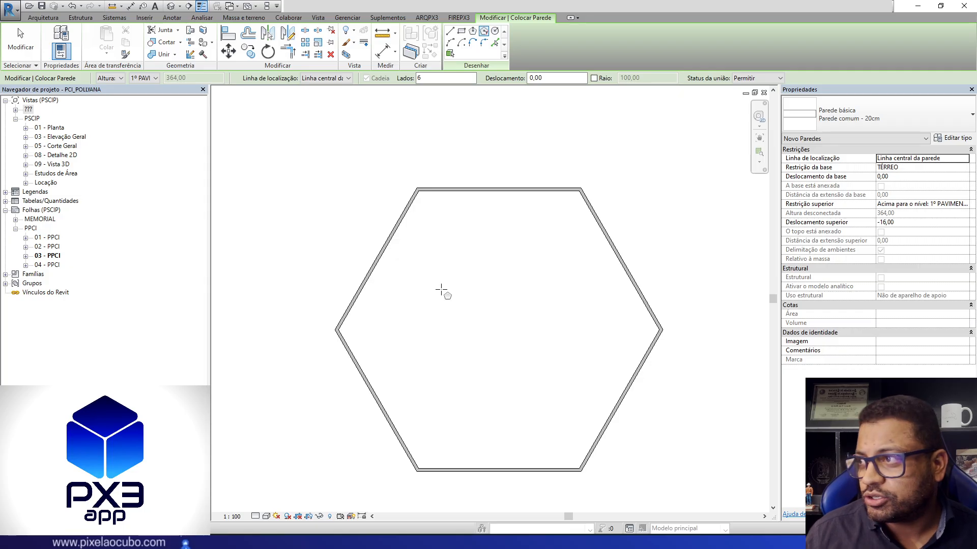
Step: Check the portable extinguisher types offered for safety device placement, including those of the wall-mounted family
click(120, 19)
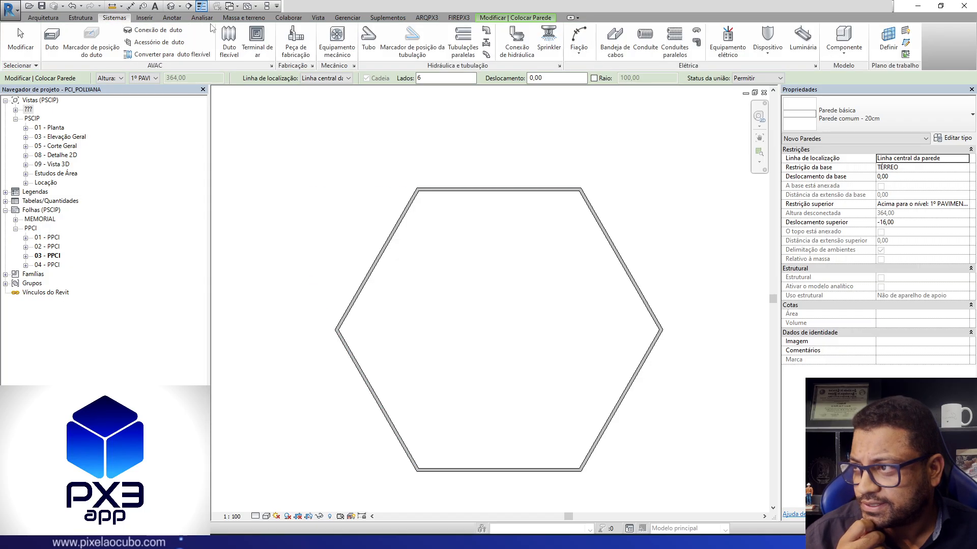
click(767, 49)
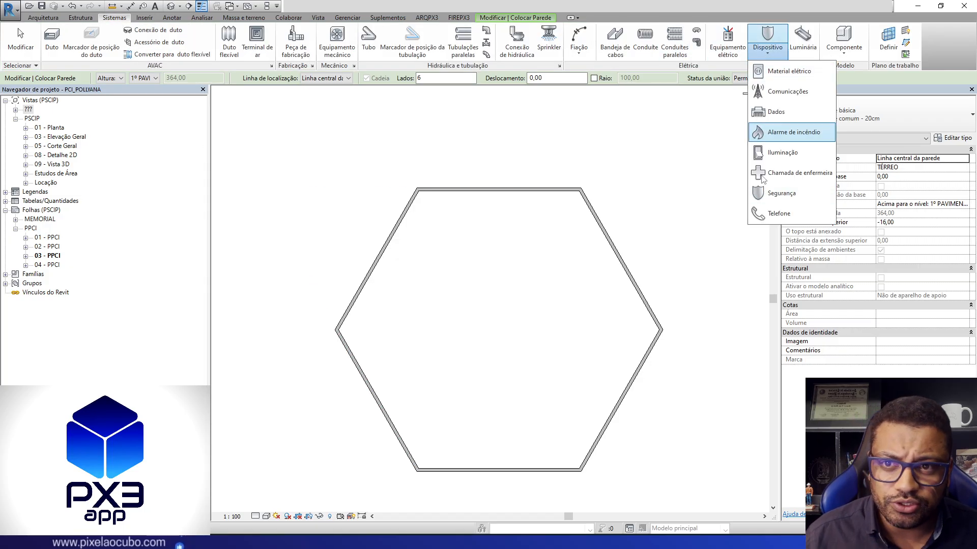
click(812, 200)
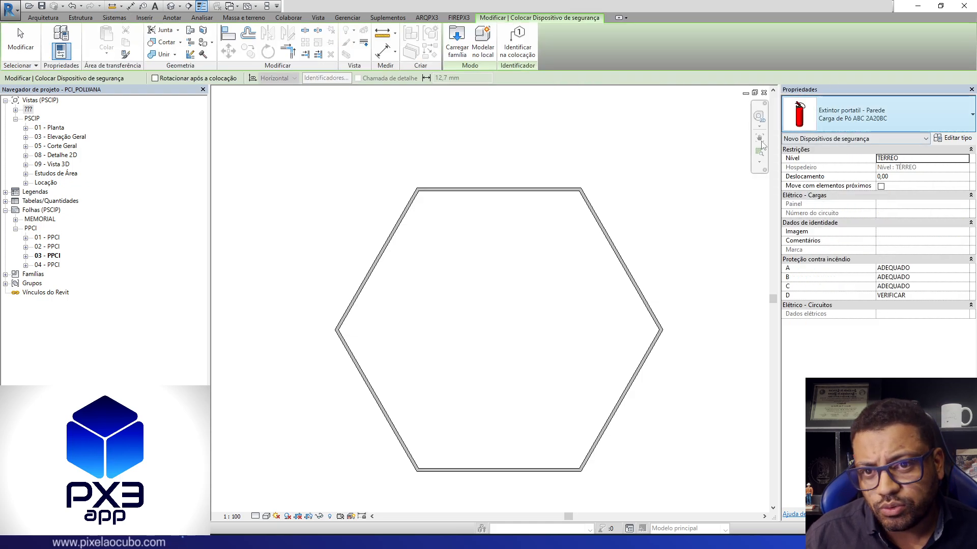
click(895, 103)
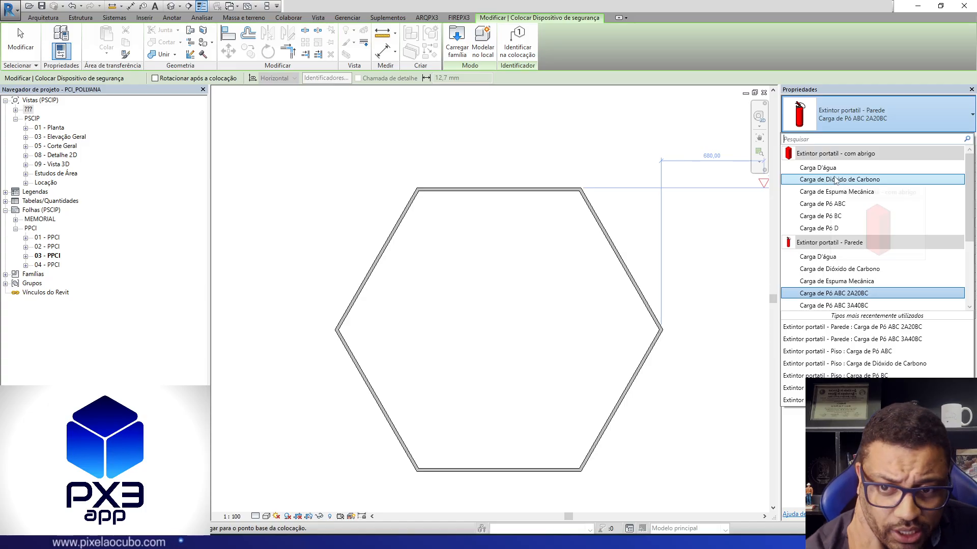
scroll(829, 197, down, 2)
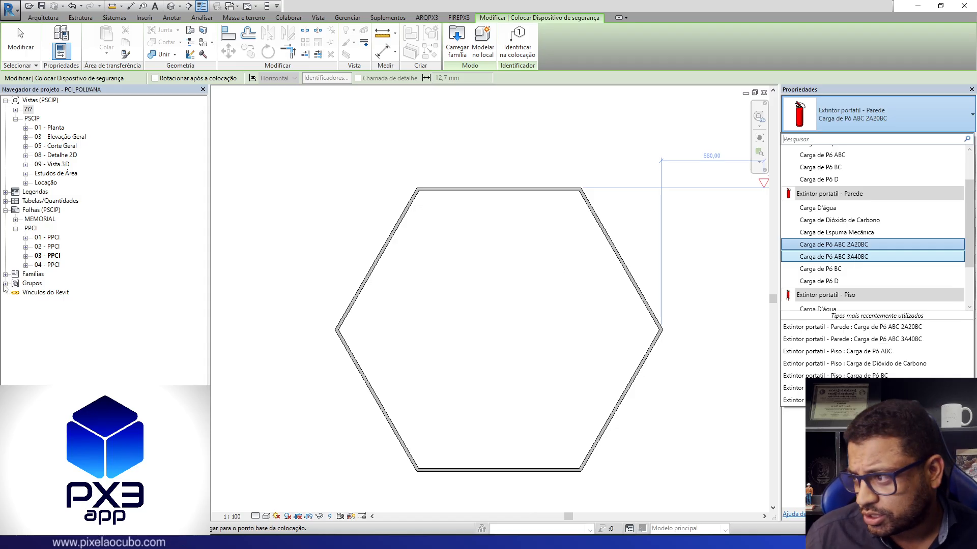
key(Escape)
key(Escape)
Step: Duplicate the Carga de Pó ABC 2A20BC type of the Extintor portatil - Parede family and name the copy Carga de Pó ABC
click(5, 274)
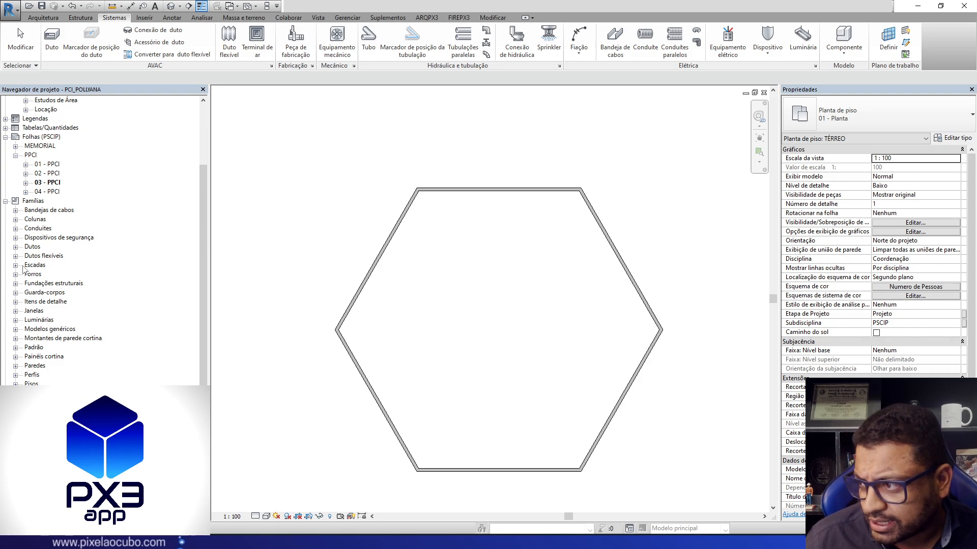
click(15, 238)
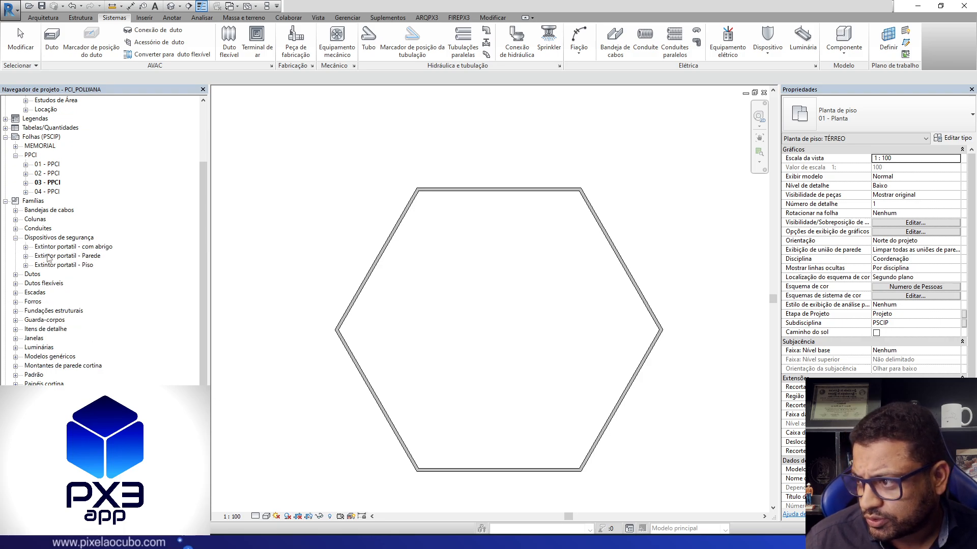
click(26, 257)
click(104, 302)
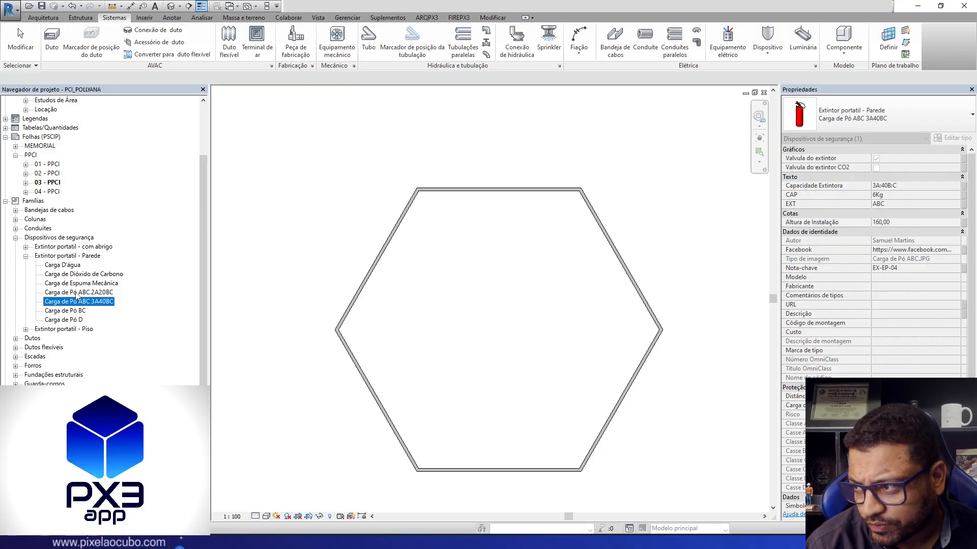
click(84, 293)
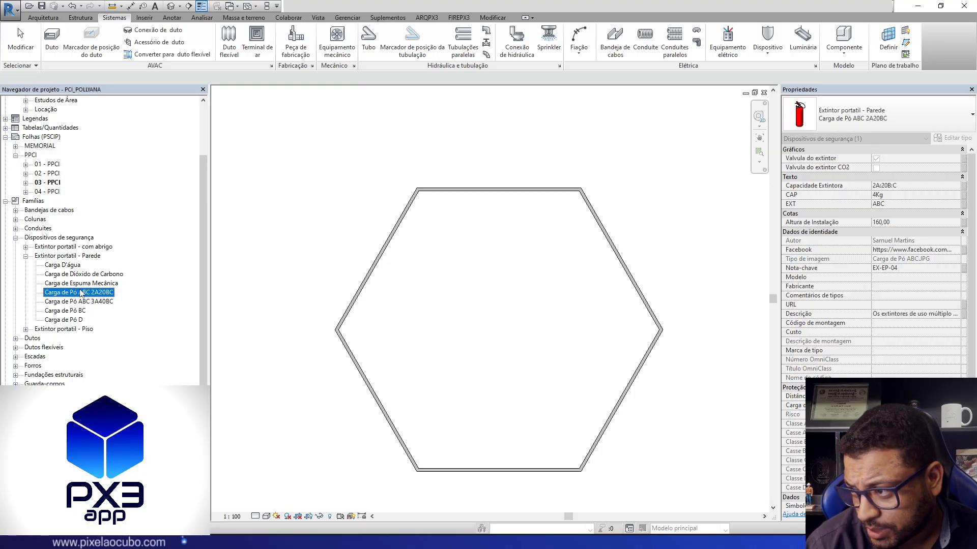
right_click(89, 292)
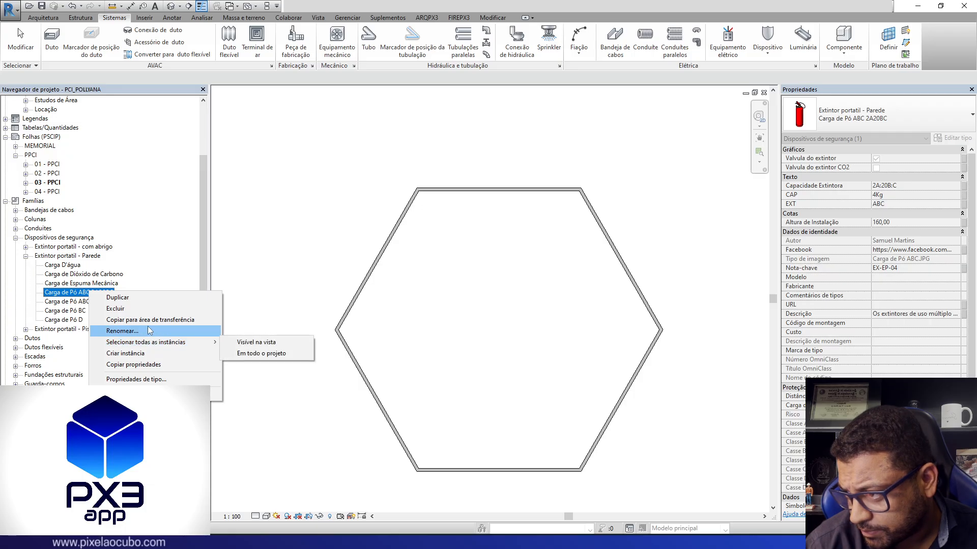
click(122, 297)
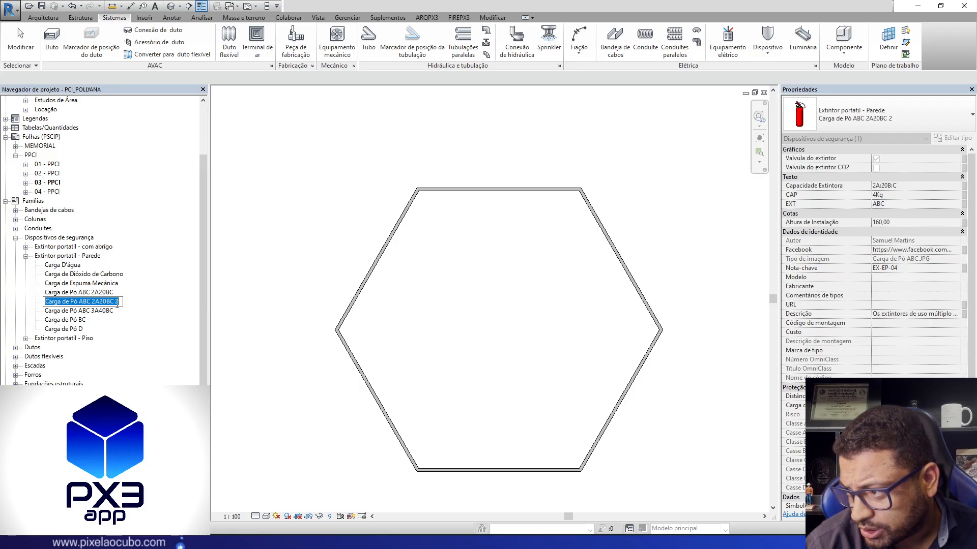
drag(121, 304, 92, 304)
key(BackSpace)
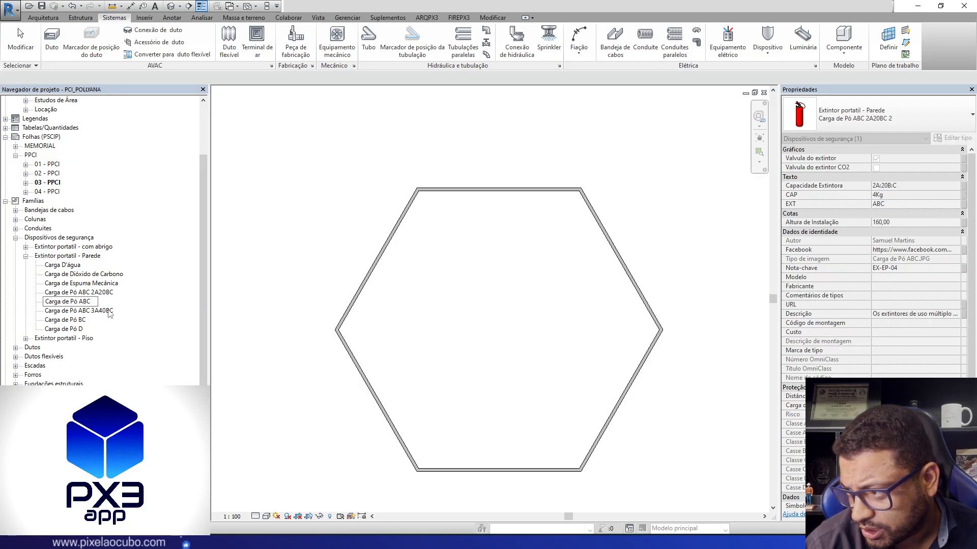
click(90, 311)
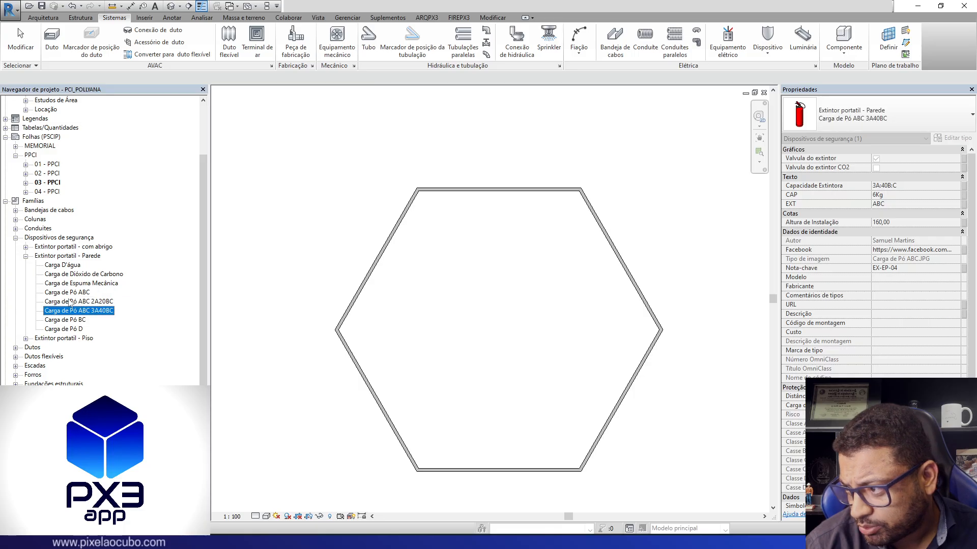
click(72, 294)
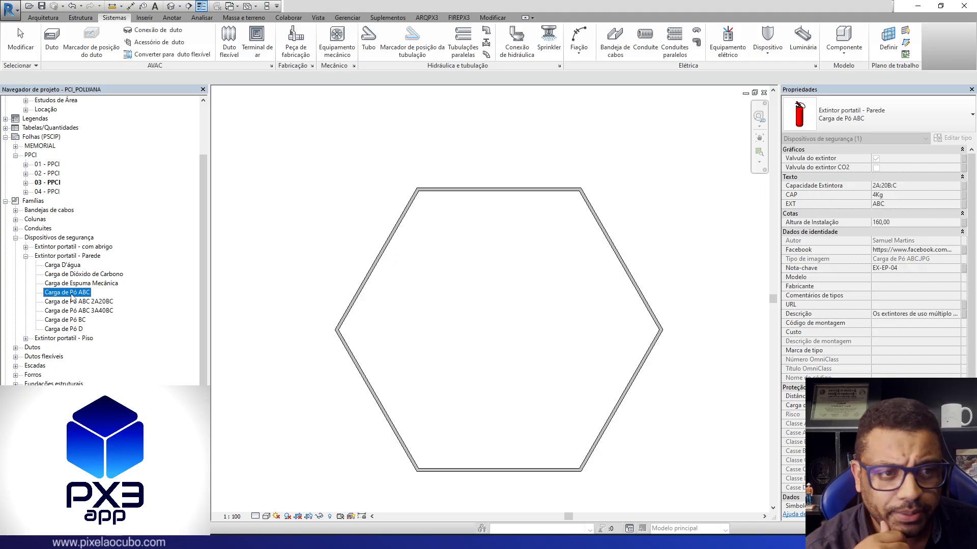
drag(60, 297, 475, 305)
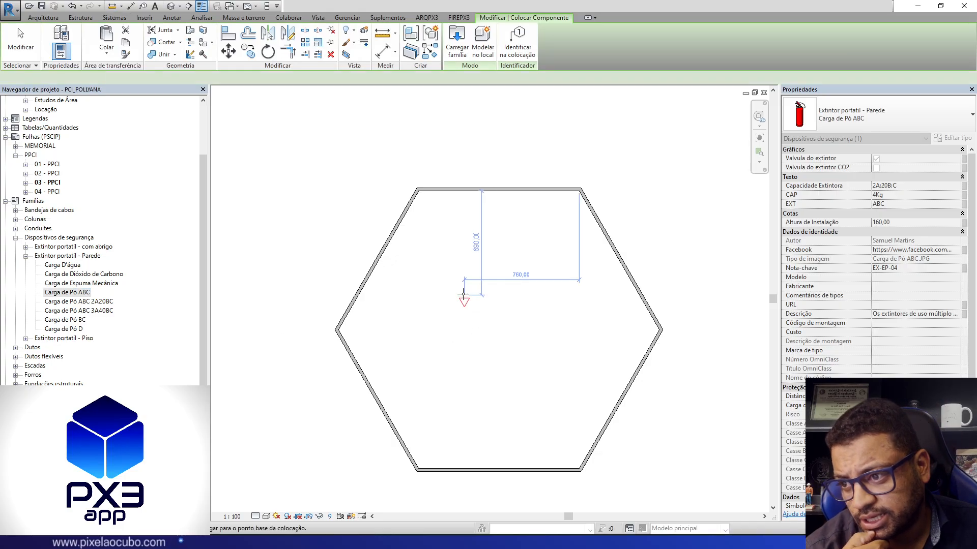
key(Escape)
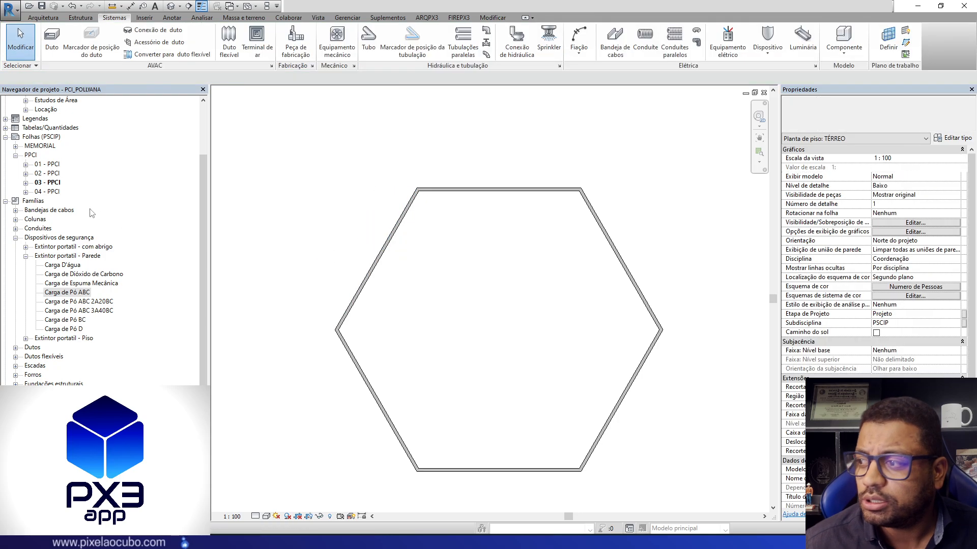
click(8, 202)
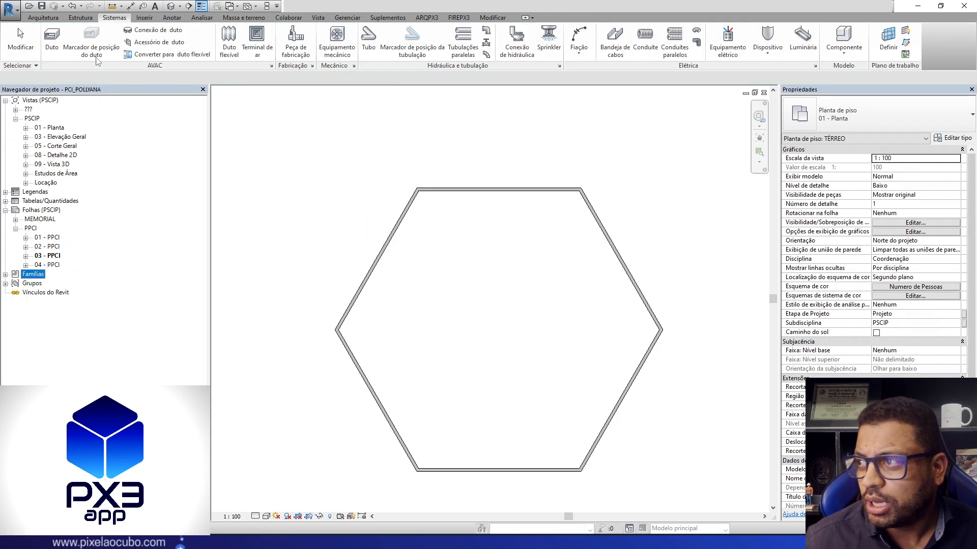
Step: Place an Extintor portatil - Parede of type Carga de Pó ABC on the inner face of the hexagon's upper wall
click(767, 36)
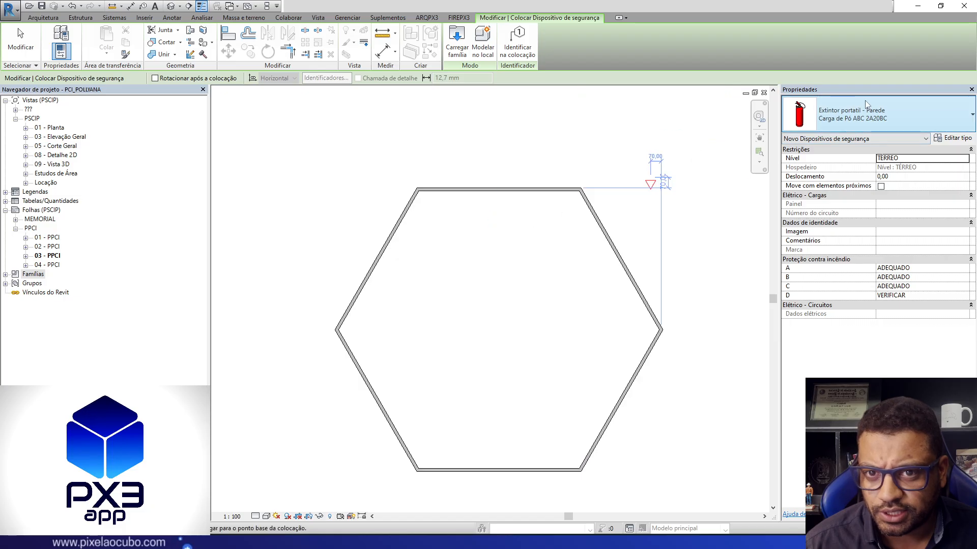
click(870, 115)
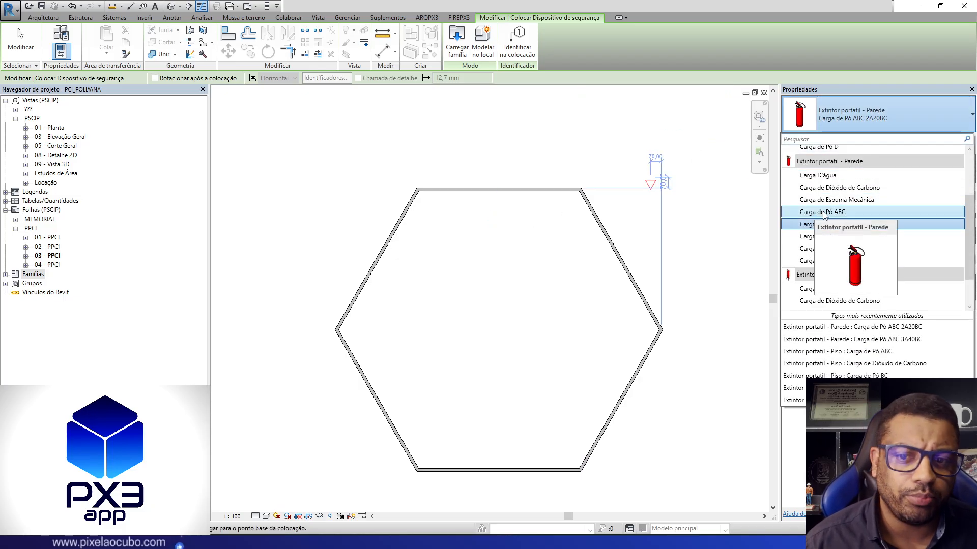
click(826, 212)
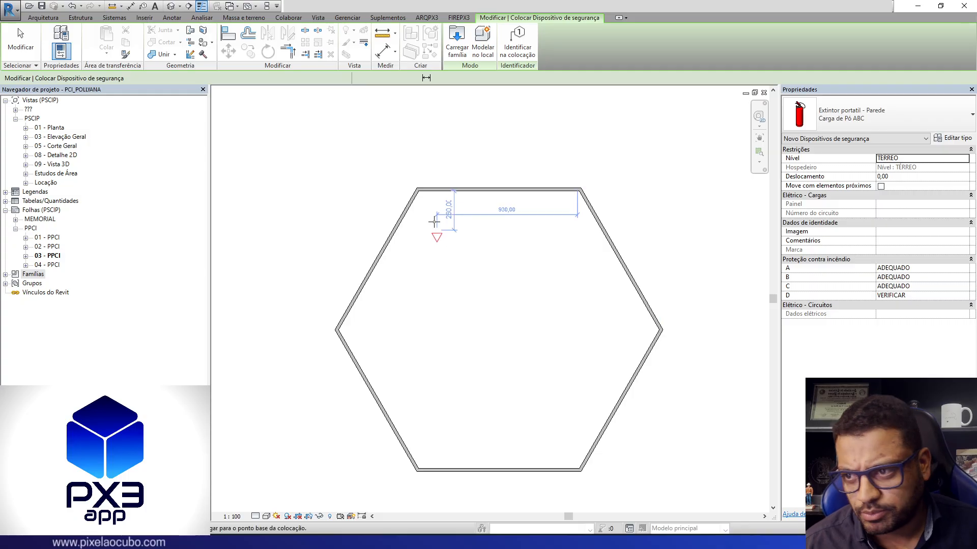
scroll(437, 219, up, 2)
middle_drag(594, 285, 542, 261)
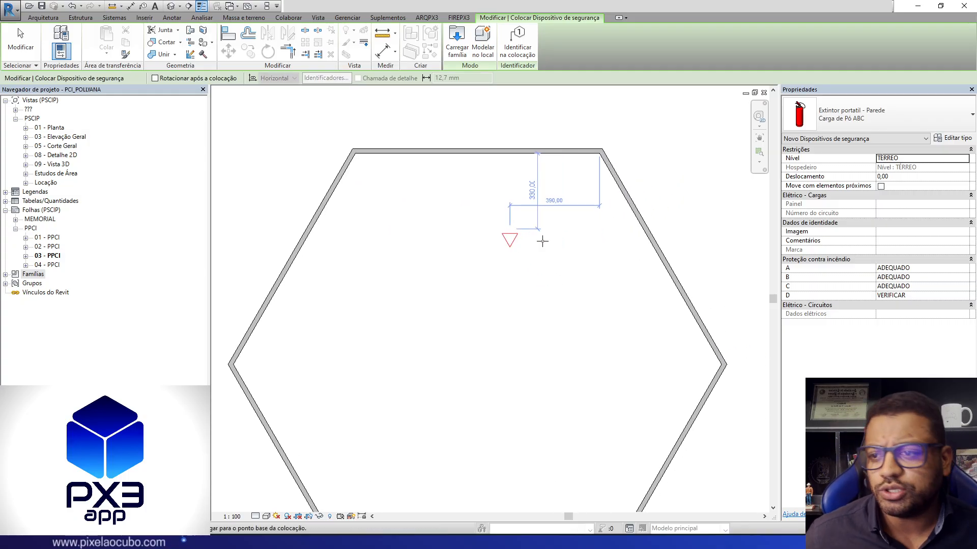
scroll(480, 173, up, 2)
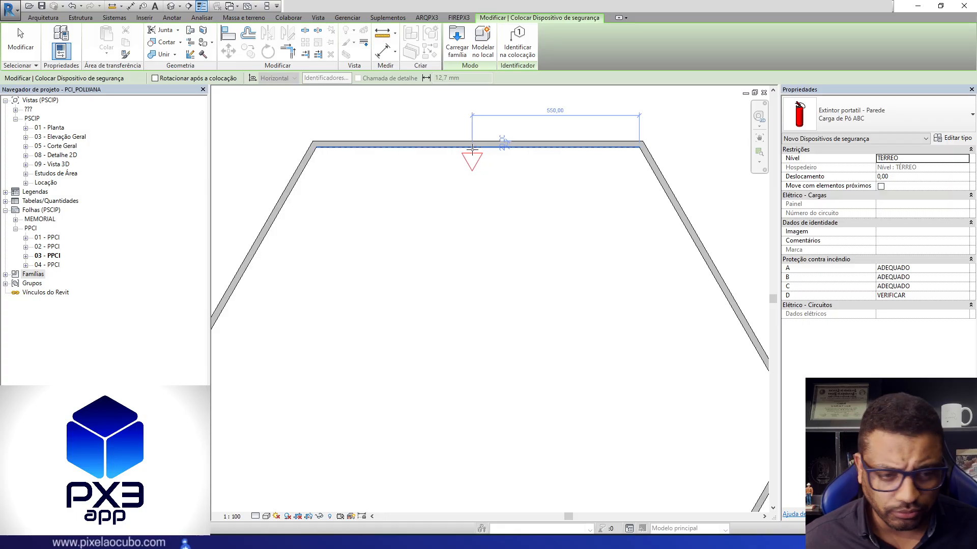
scroll(477, 147, up, 3)
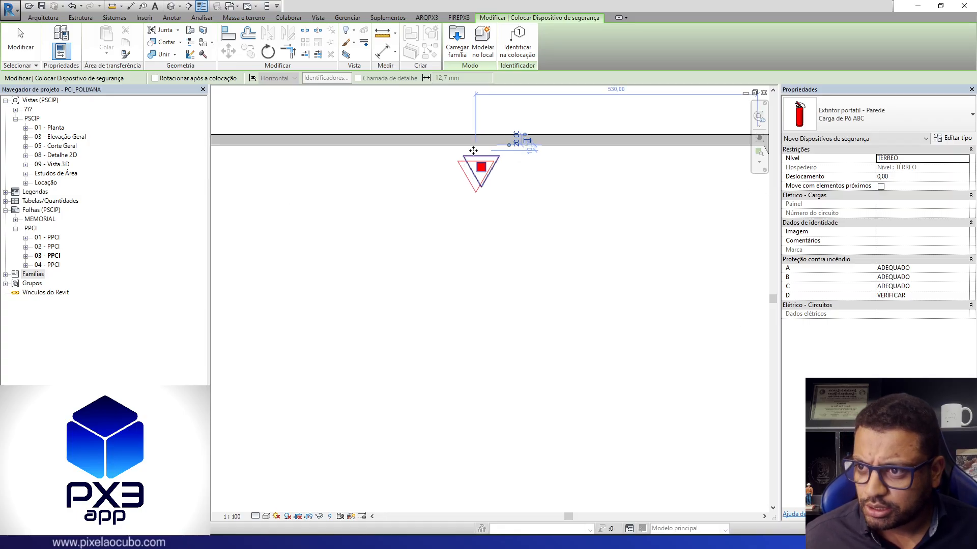
Step: Set the floor plan view's detail level to Alto
click(255, 516)
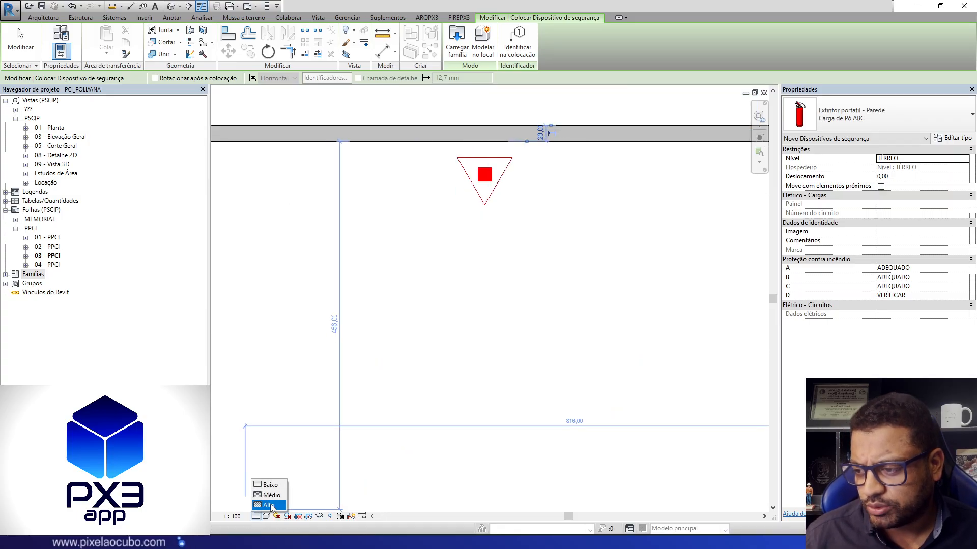
click(269, 506)
scroll(516, 197, up, 5)
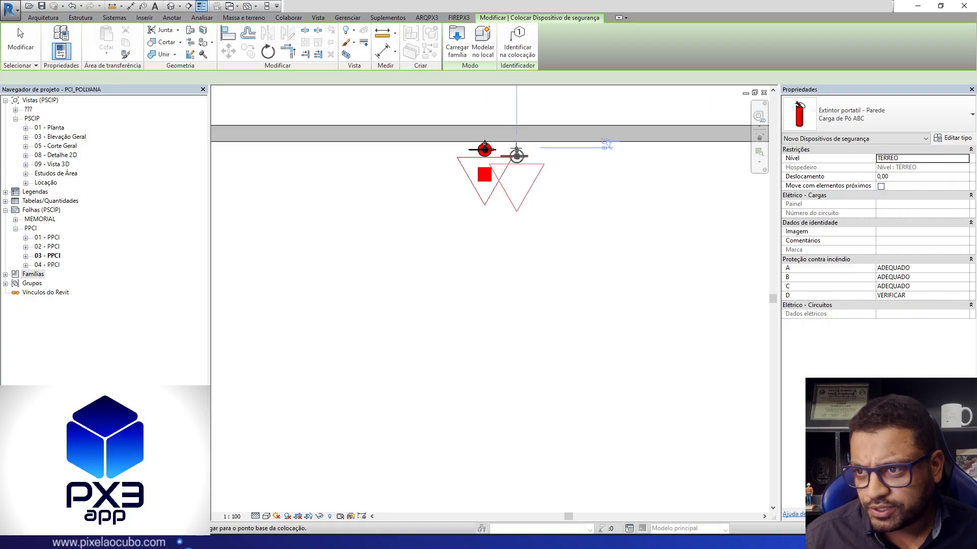
Step: Place an Extintor portatil - Parede of type Carga de Pó ABC on the inner face of the hexagon's upper-right slanted wall
scroll(503, 145, up, 4)
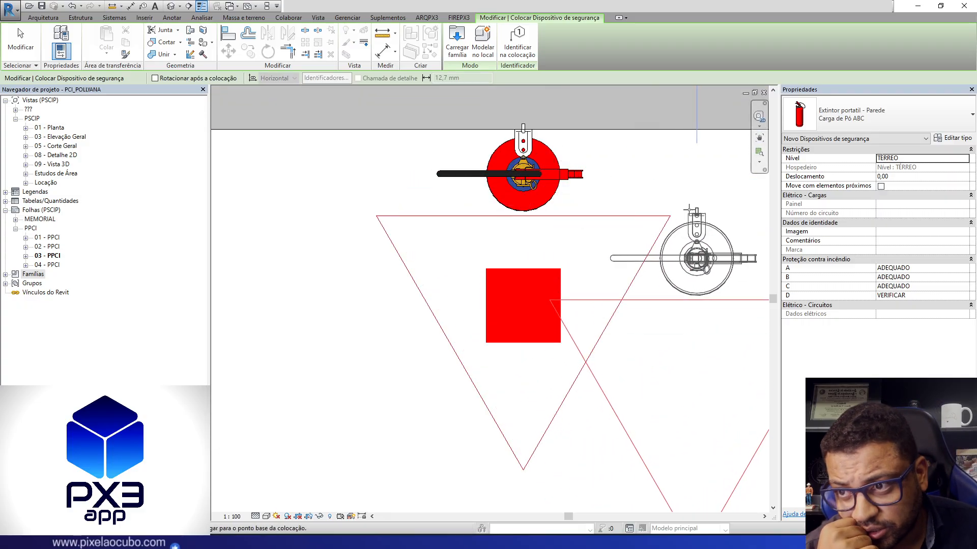
scroll(674, 202, down, 6)
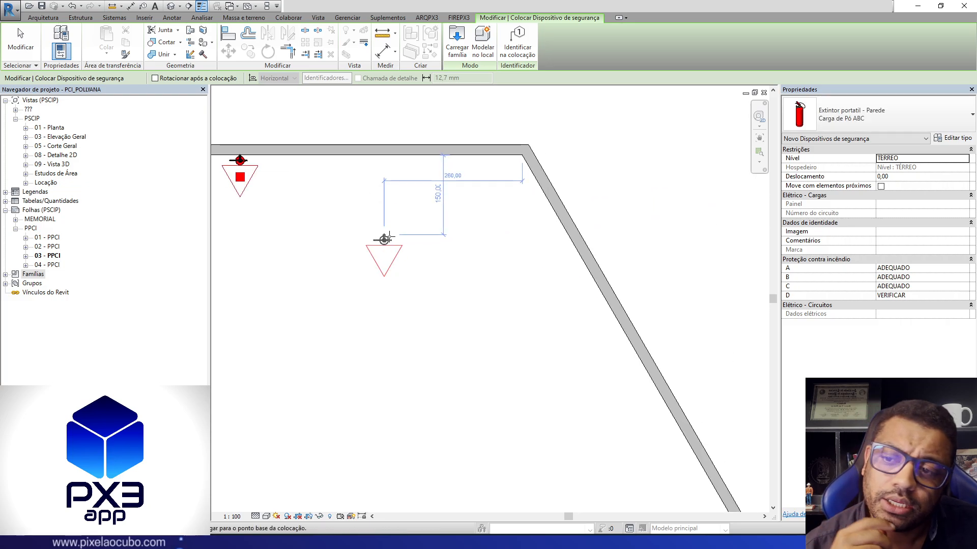
middle_drag(588, 304, 580, 209)
middle_drag(530, 164, 572, 252)
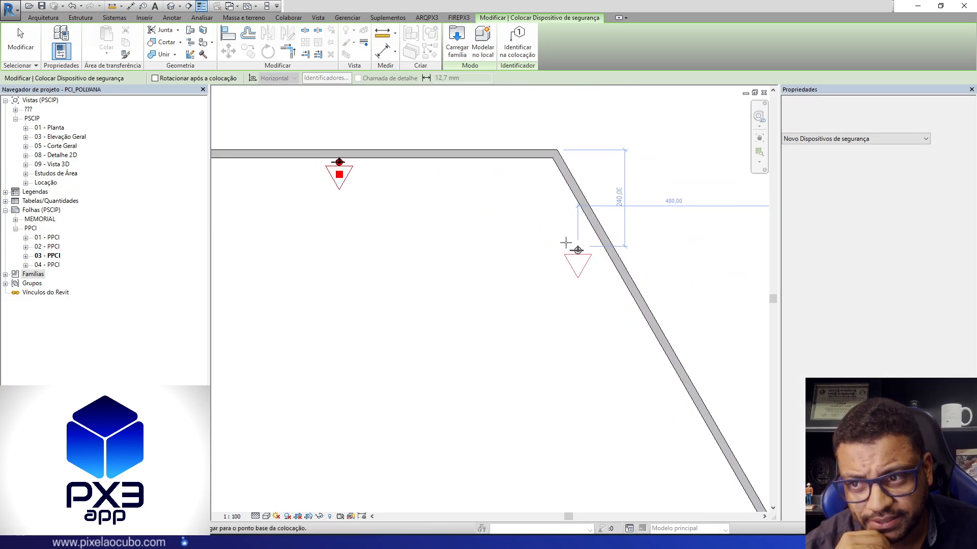
middle_drag(620, 295, 574, 255)
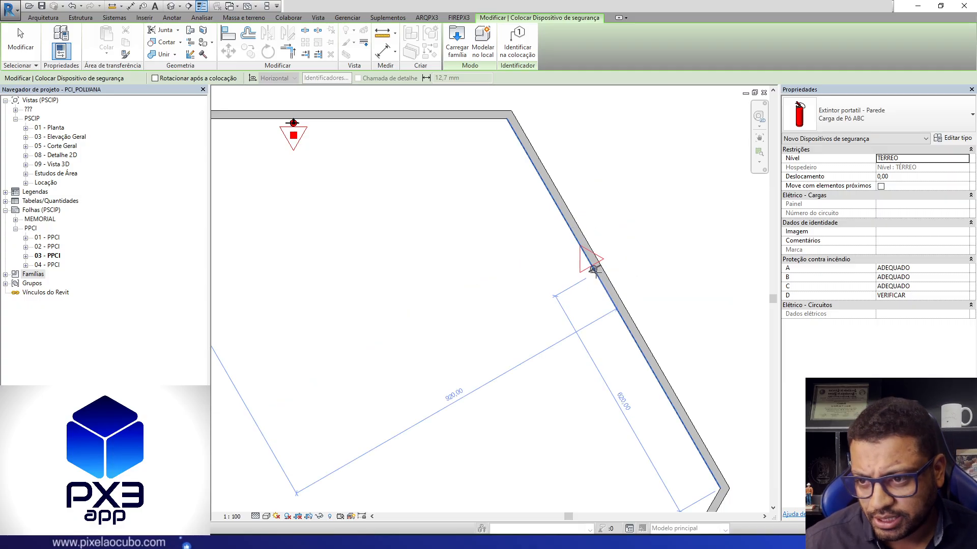
click(593, 275)
scroll(593, 274, up, 3)
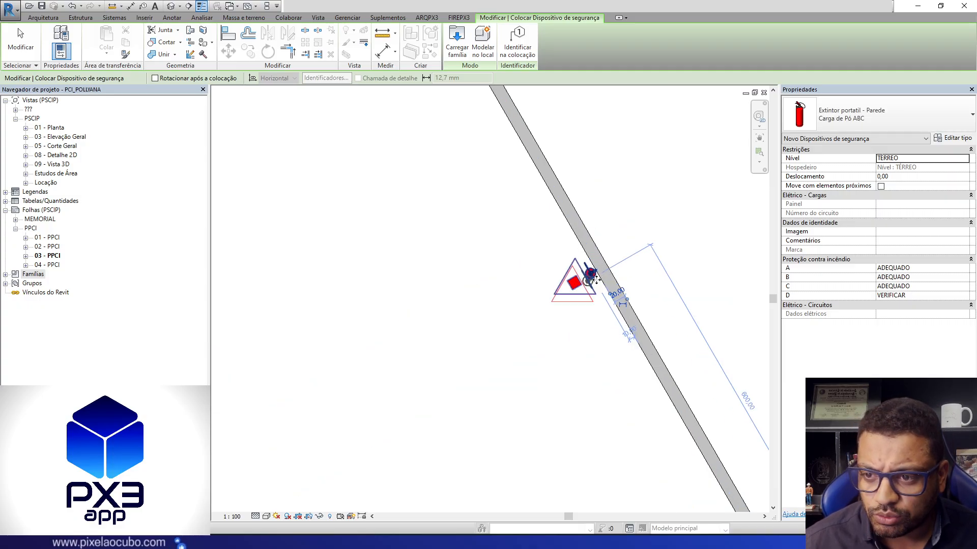
key(Escape)
scroll(584, 325, down, 2)
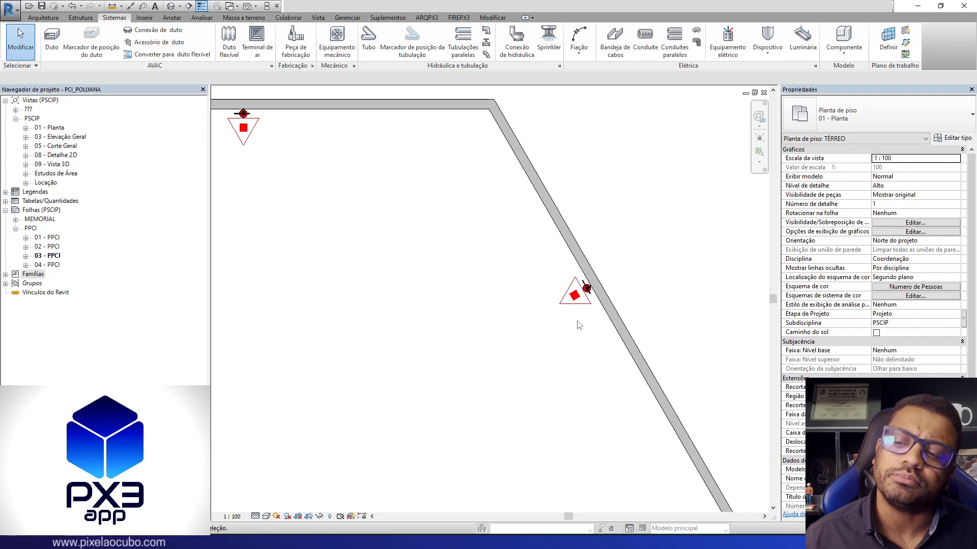
Step: Check the two extinguishers placed on the hexagon's upper and slanted walls and their plan symbols
scroll(578, 320, down, 3)
click(564, 298)
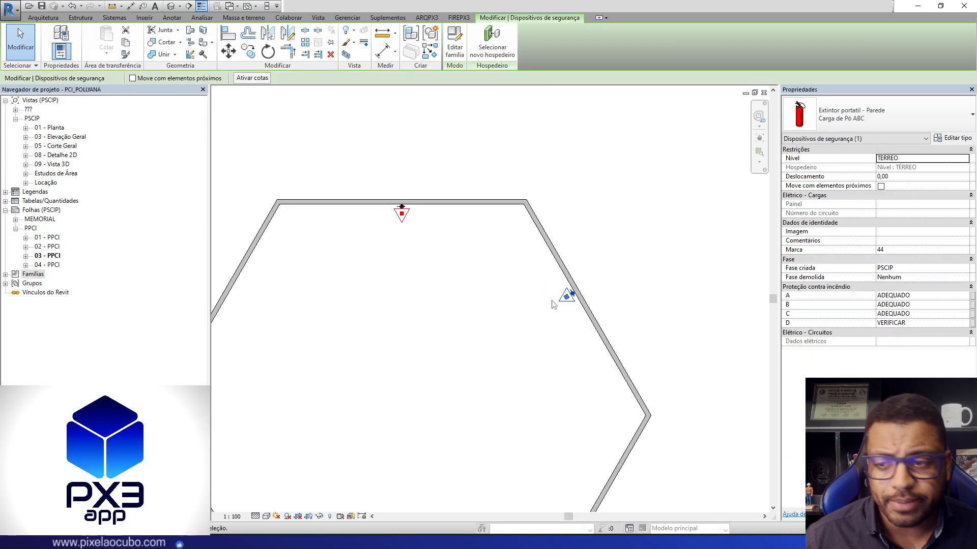
key(Escape)
scroll(399, 224, up, 5)
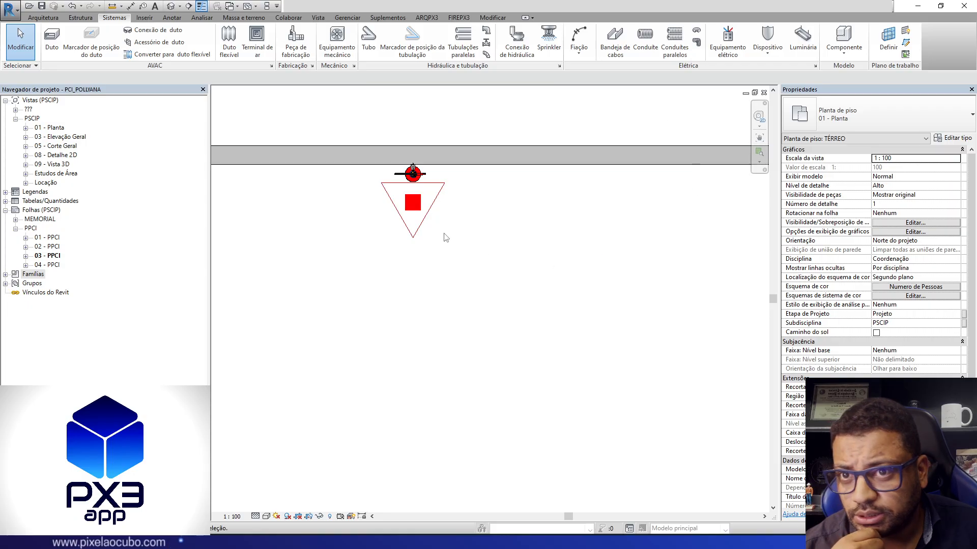
scroll(453, 249, down, 3)
scroll(460, 243, down, 2)
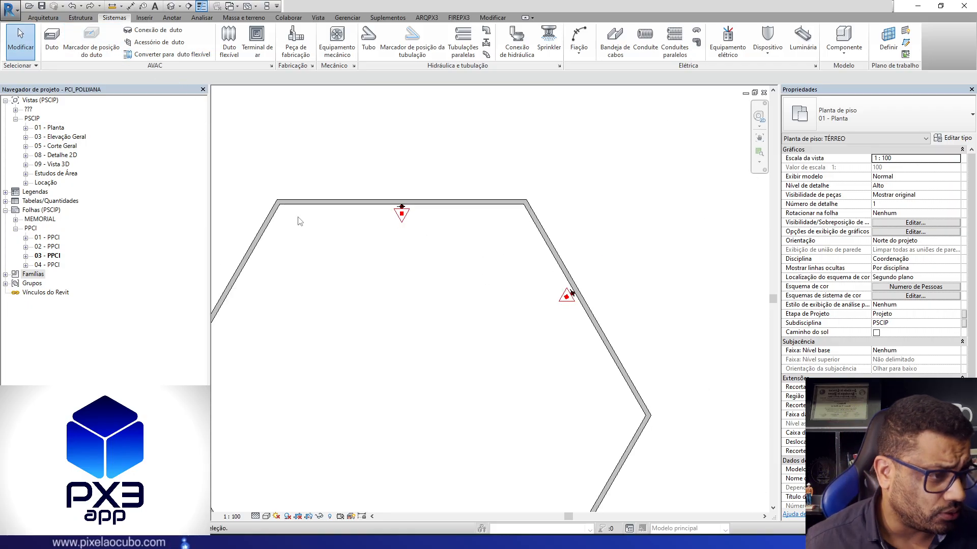
scroll(521, 303, up, 2)
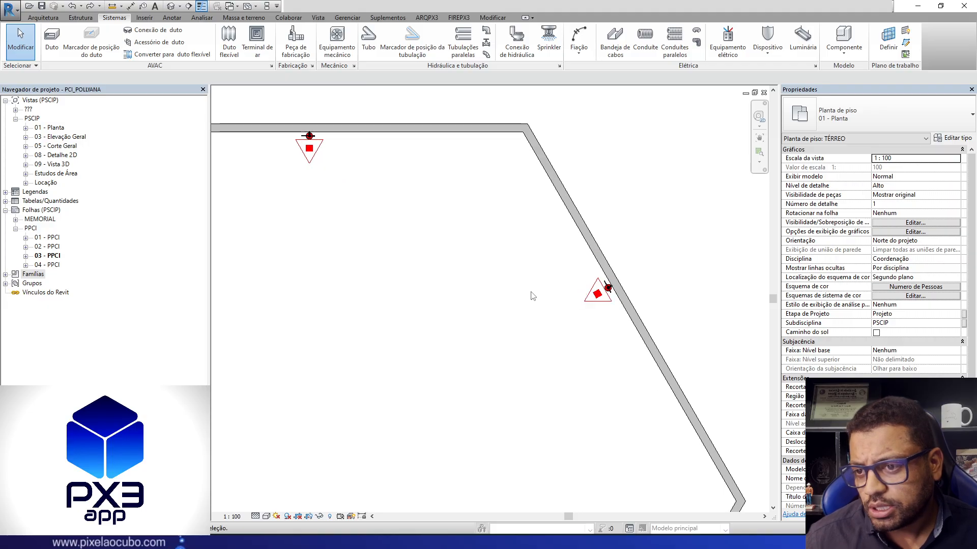
key(c)
key(m)
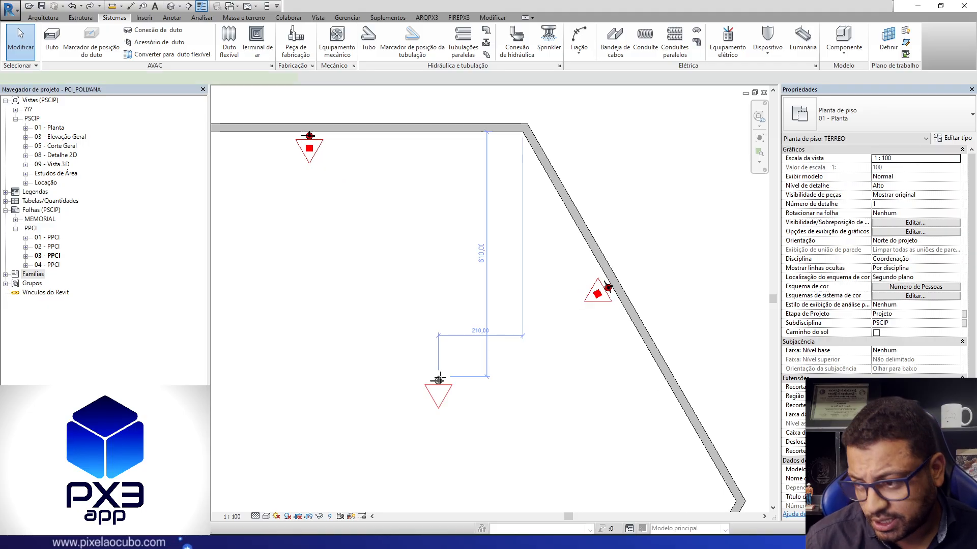
click(851, 112)
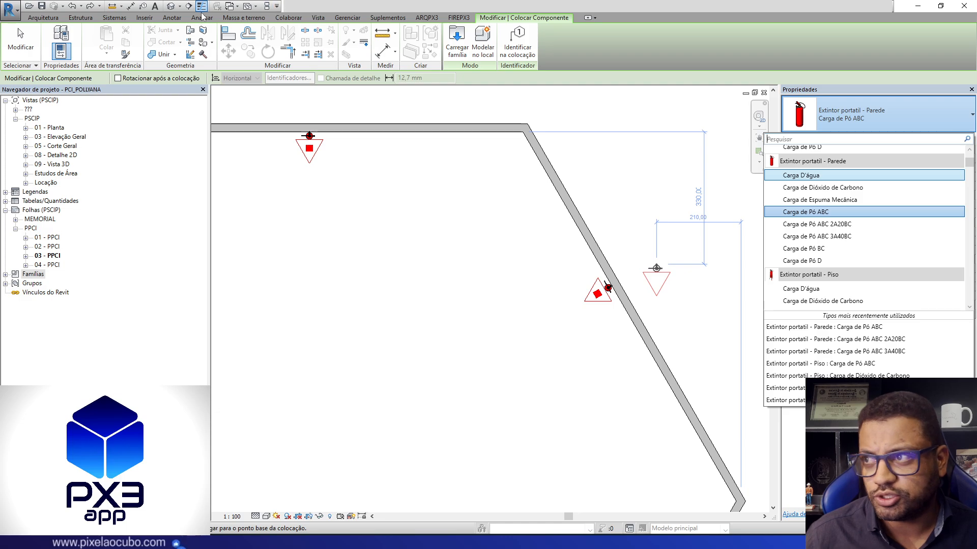
click(105, 20)
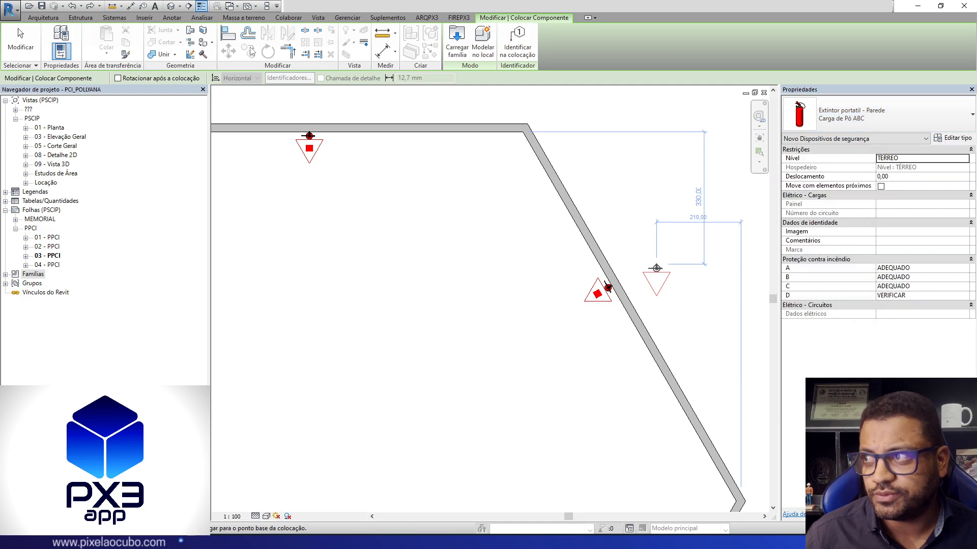
click(121, 19)
click(767, 51)
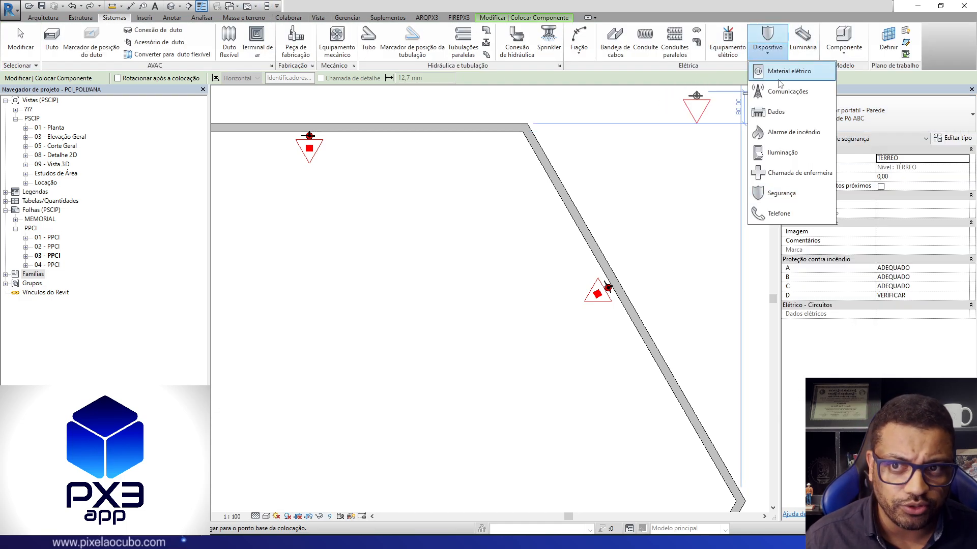
key(Escape)
key(Escape)
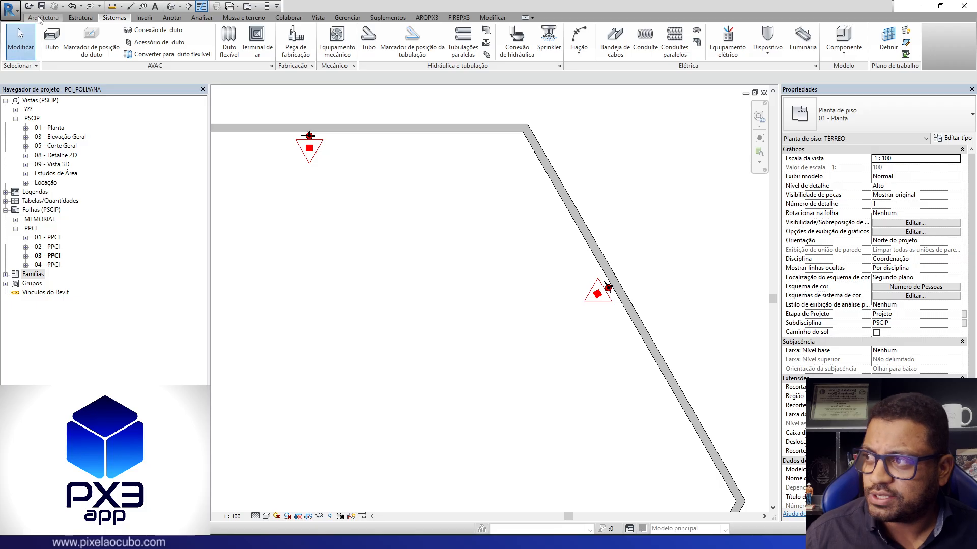
Step: Place a SINAL_Extintor de incêndio sign of type E5 on the hexagon's upper wall, over the extinguisher there
click(40, 19)
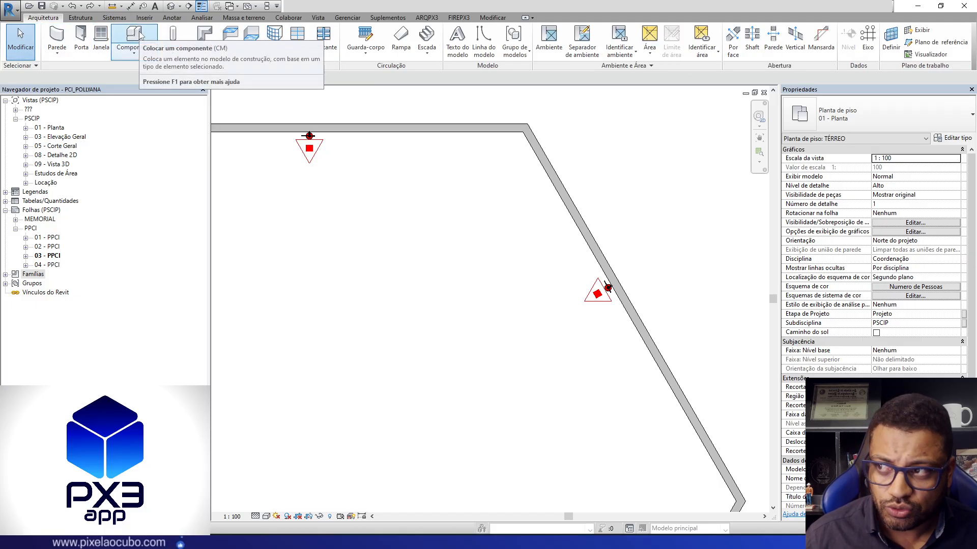
click(133, 33)
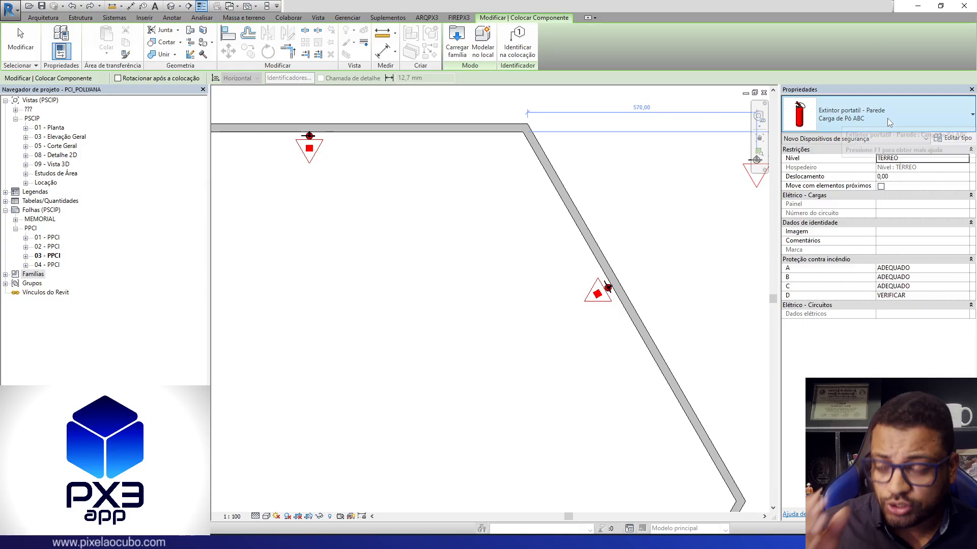
click(885, 119)
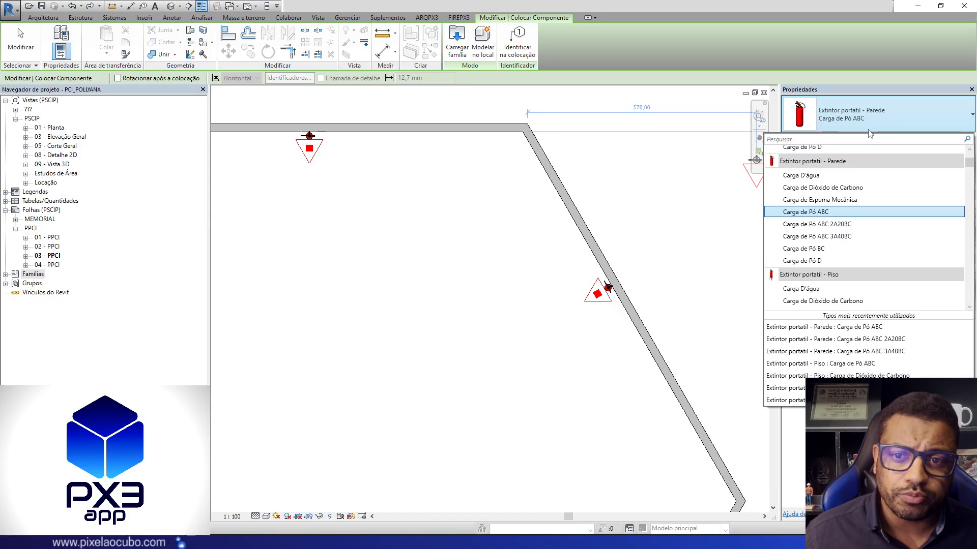
scroll(845, 252, down, 5)
scroll(856, 251, down, 6)
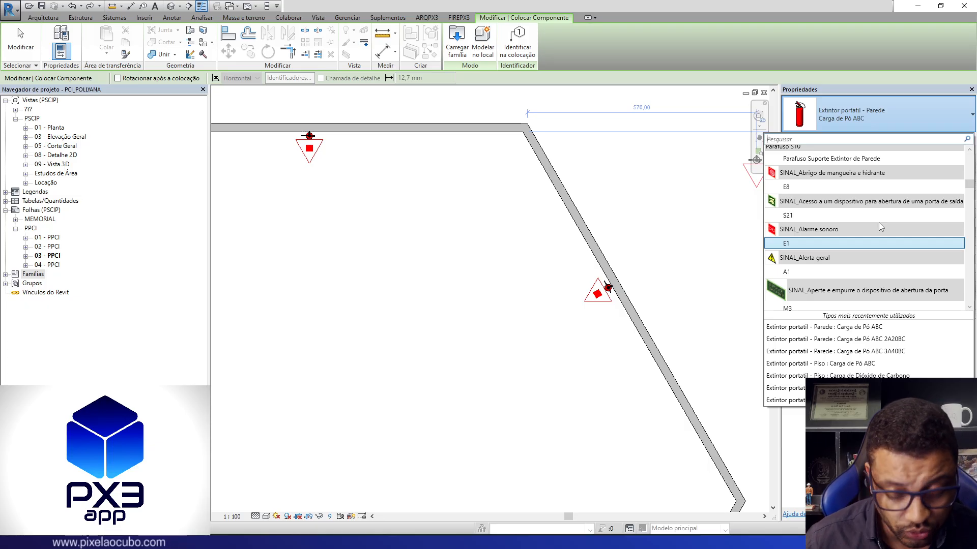
text(e5)
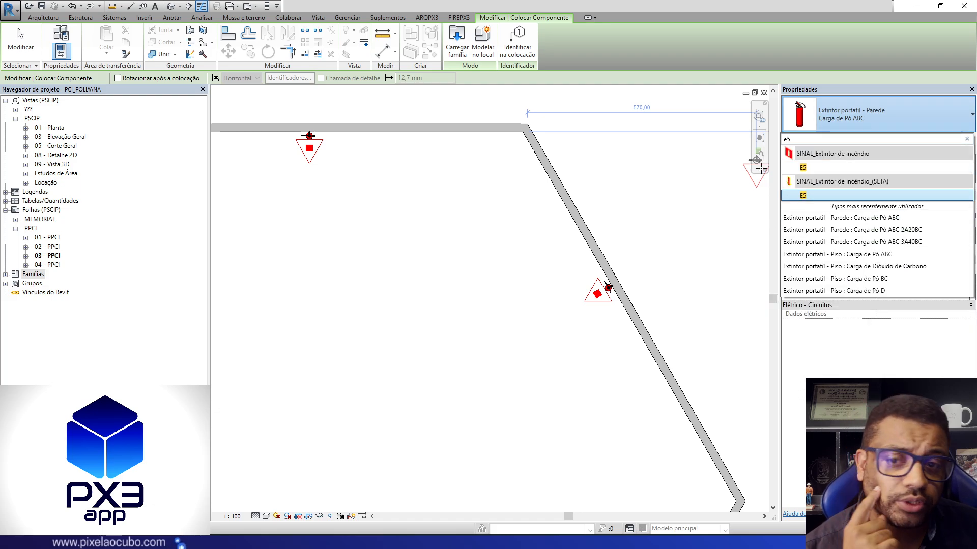
click(814, 168)
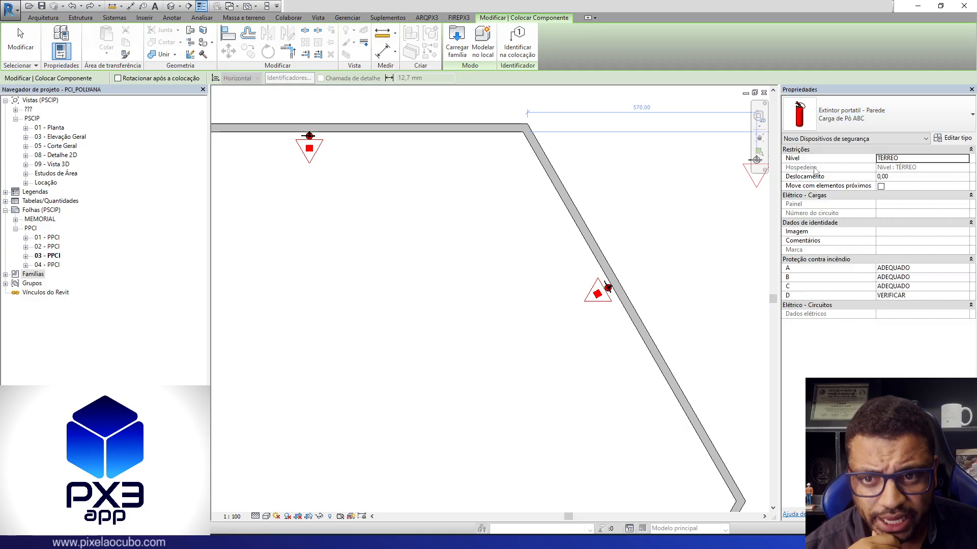
scroll(255, 139, up, 2)
scroll(403, 122, up, 5)
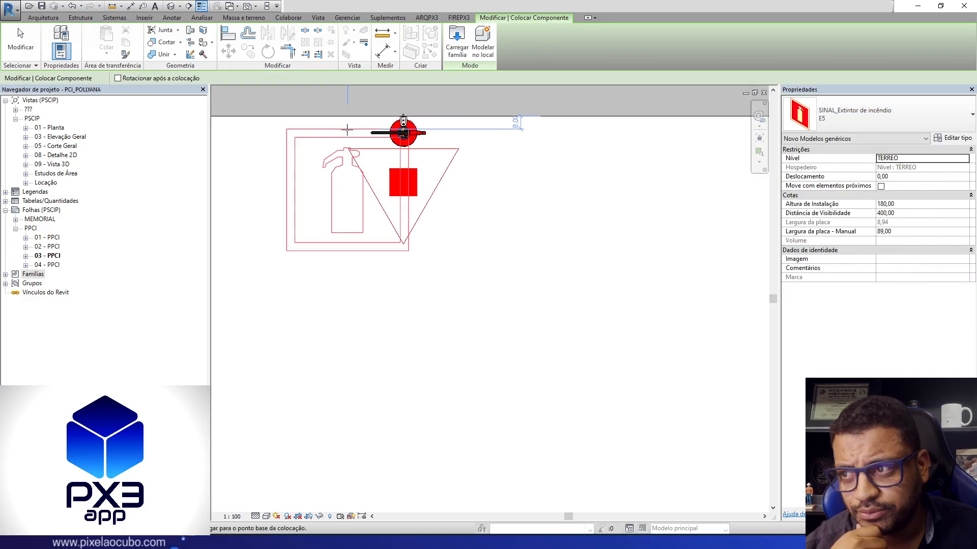
scroll(403, 122, down, 8)
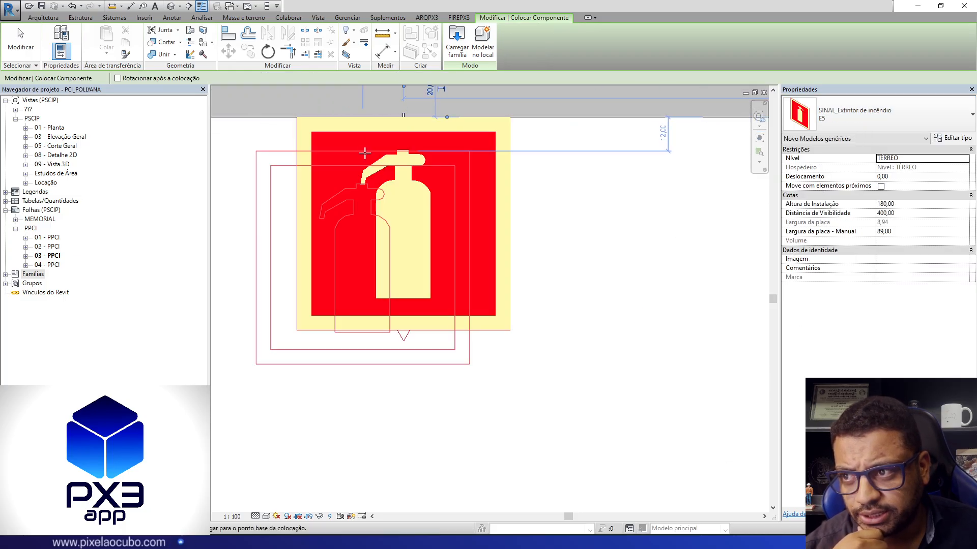
Step: Place an E5 extinguisher sign over the slanted wall's extinguisher, rotated to align with that wall
scroll(533, 205, up, 4)
scroll(533, 205, up, 2)
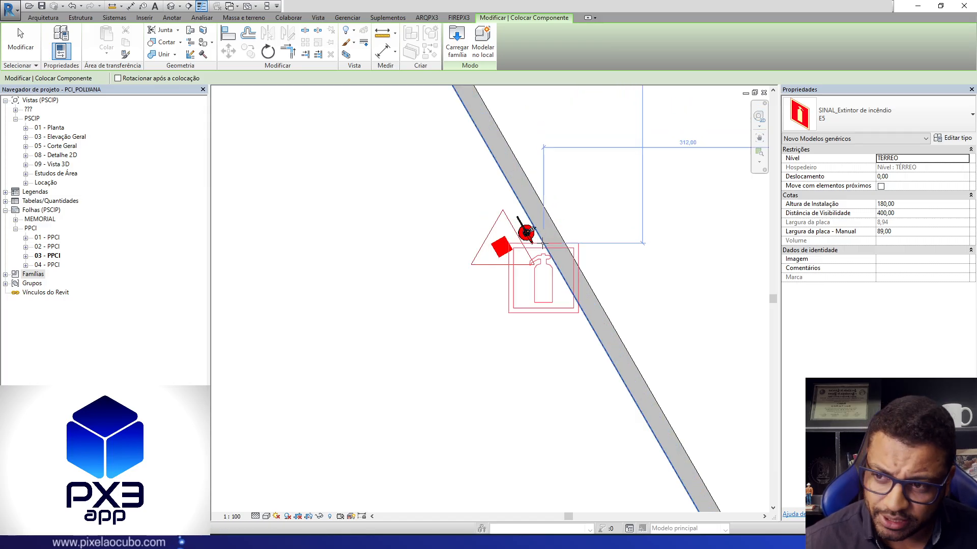
key(space)
key(space)
key(space)
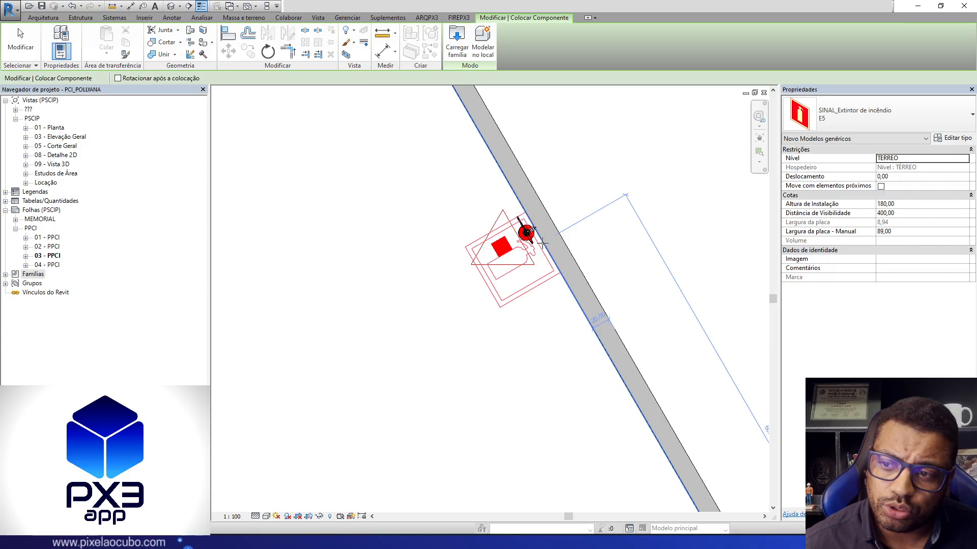
scroll(533, 233, up, 2)
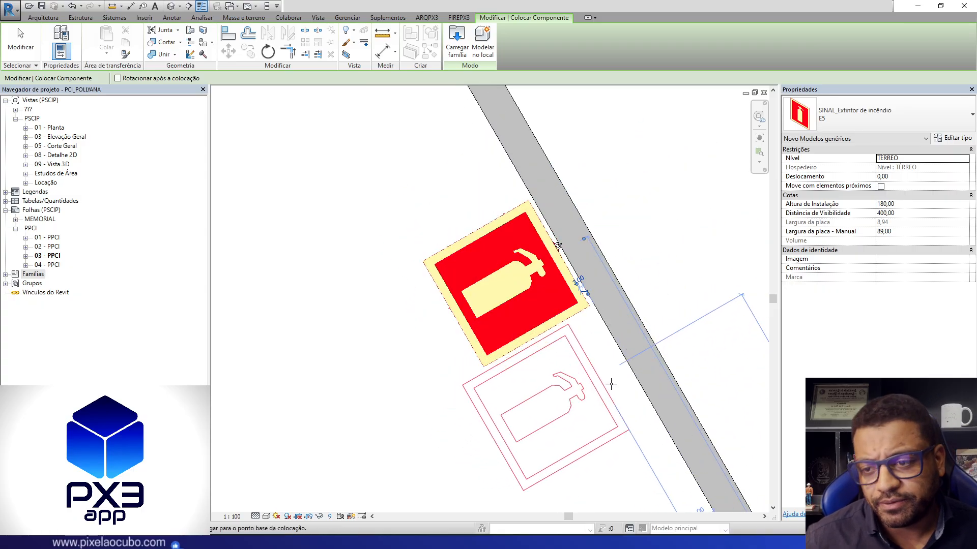
Step: Place a second E5 sign against the slanted wall's inner face, directly below the first sign
middle_drag(614, 371, 550, 327)
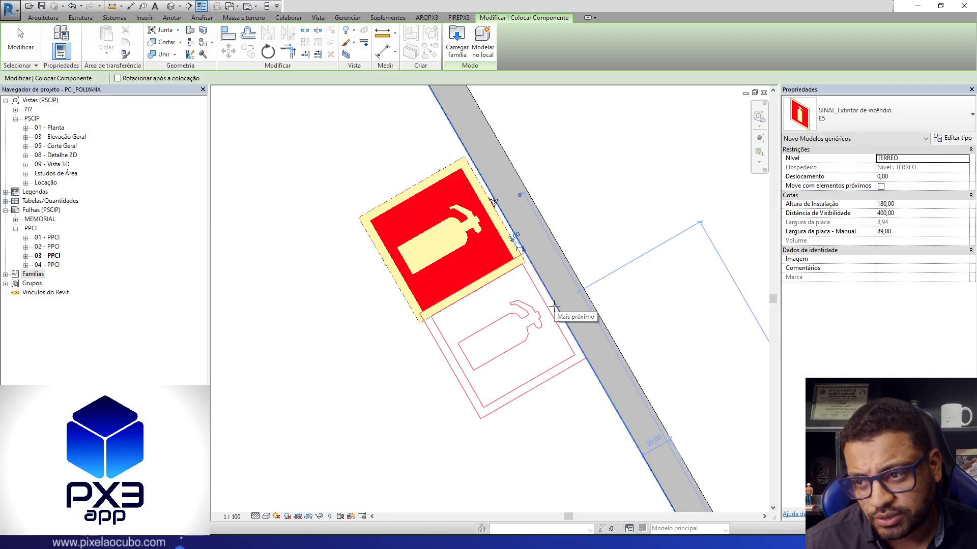
click(555, 307)
key(Escape)
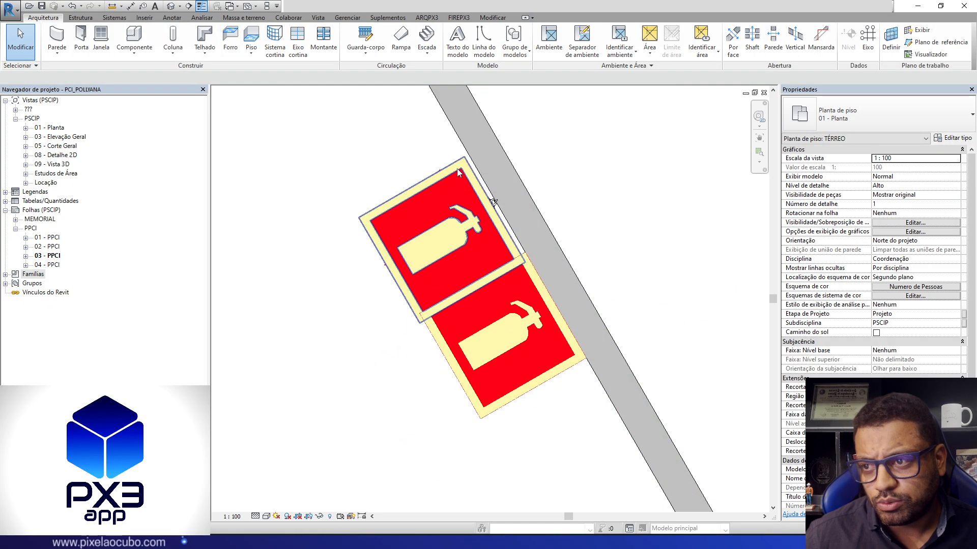
Step: Delete both E5 extinguisher signs from the slanted wall
click(457, 169)
key(Delete)
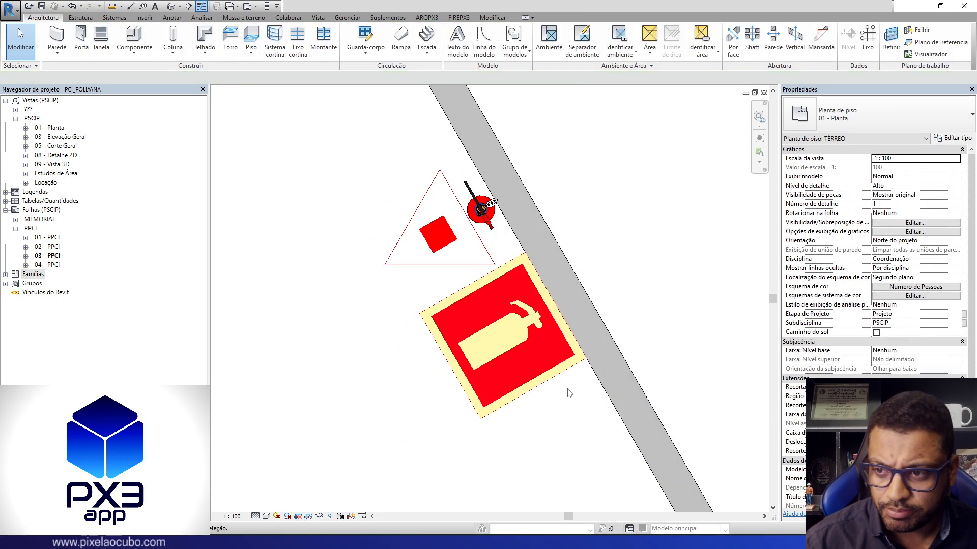
click(566, 374)
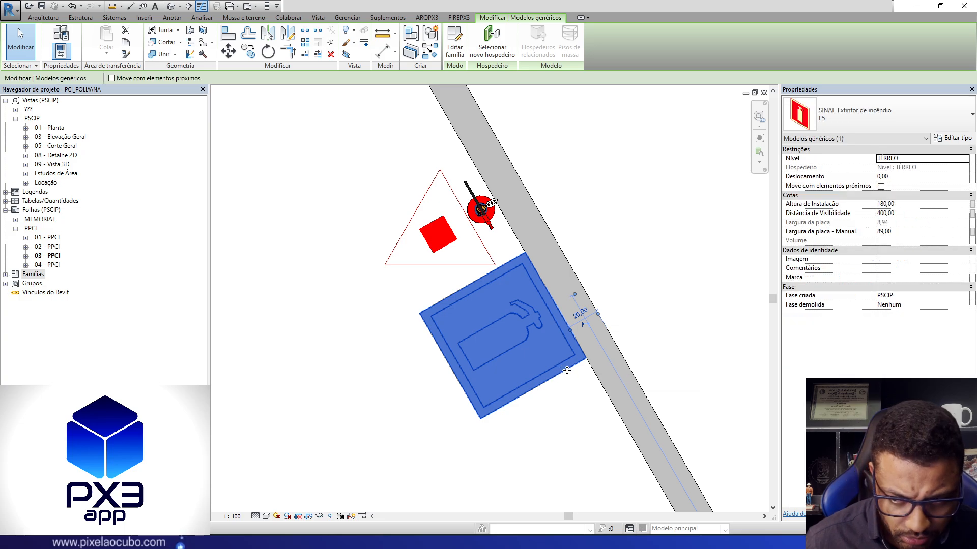
key(Delete)
Step: Place an E5 SINAL_Extintor de incêndio sign against the slanted wall's inner face, centred on the extinguisher there
key(c)
key(m)
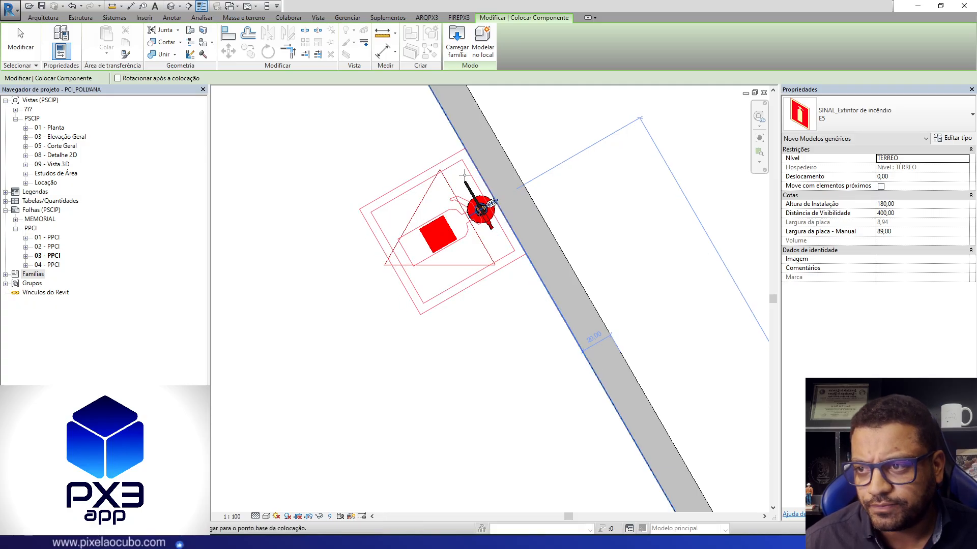
click(492, 204)
key(Escape)
key(Escape)
middle_drag(473, 299, 645, 376)
scroll(636, 300, down, 3)
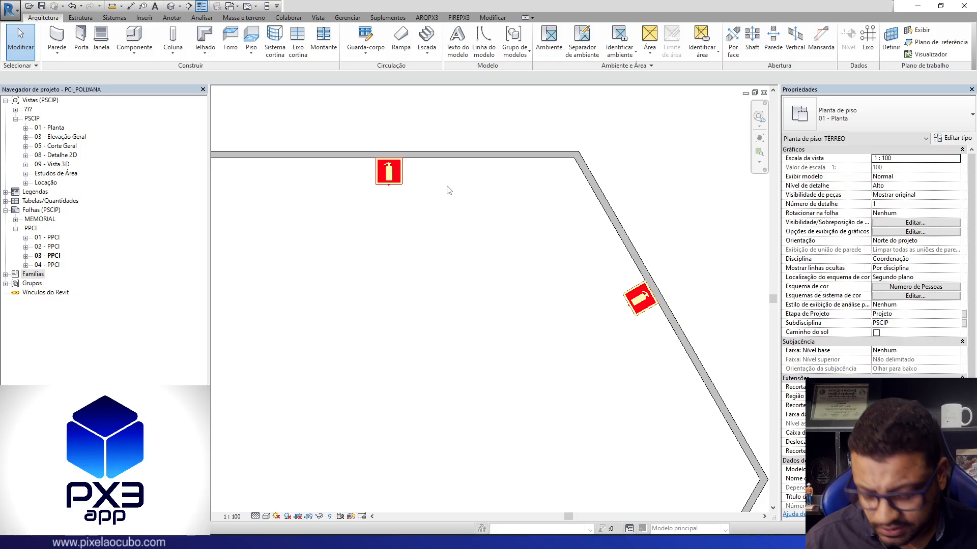
Step: Place an E12 SINAL_Sinalização de solo para hidrantes e extintores floor sign under the horizontal wall's extinguisher, centred on it and touching the wall
key(c)
key(m)
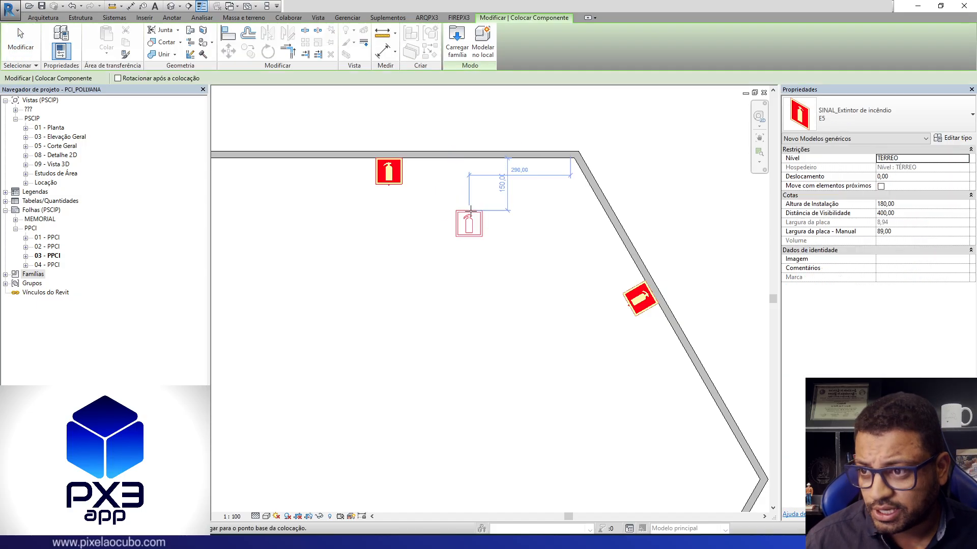
click(847, 112)
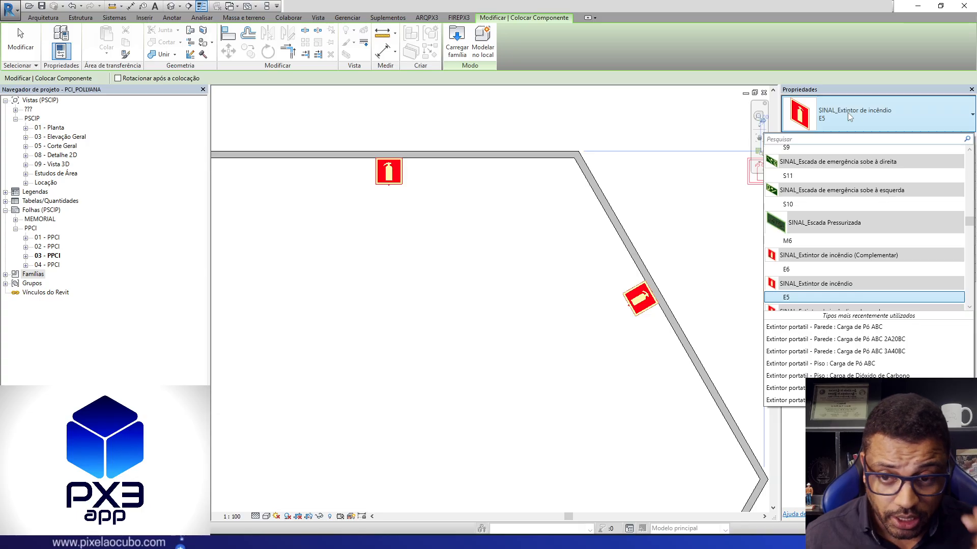
scroll(875, 225, down, 4)
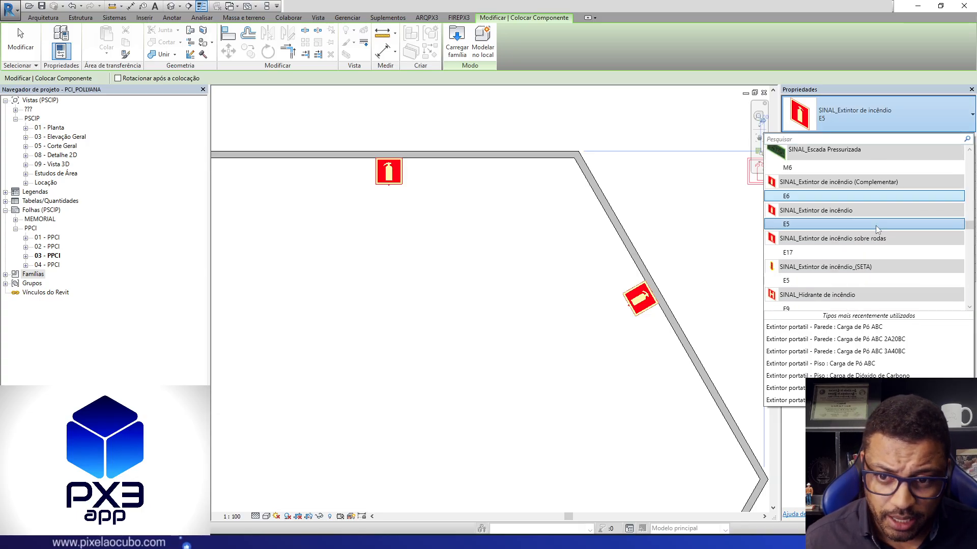
text(e12)
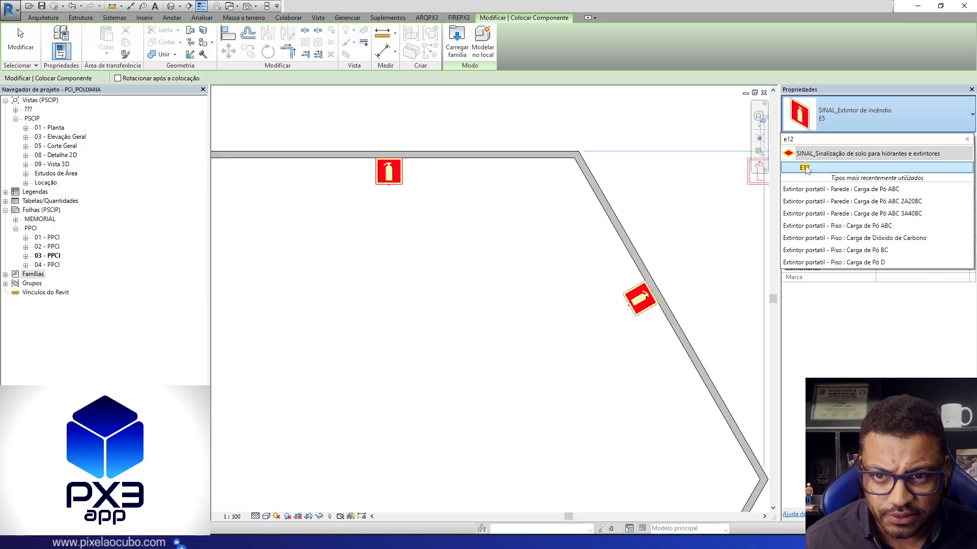
click(808, 170)
scroll(382, 186, up, 5)
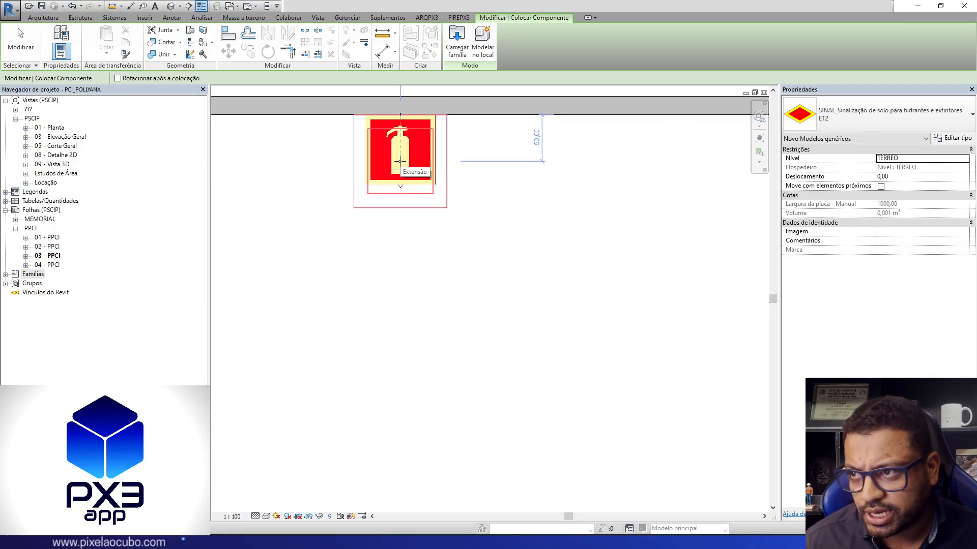
scroll(396, 162, down, 4)
Step: Place another E12 floor sign at the slanted wall's extinguisher, aligned with that wall and centred on the extinguisher
scroll(627, 286, up, 5)
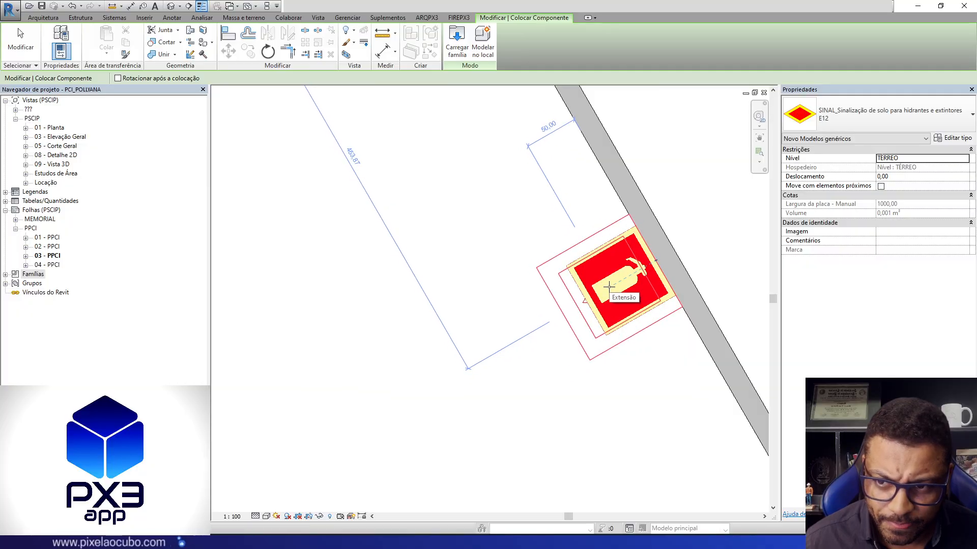
scroll(609, 287, down, 4)
key(Escape)
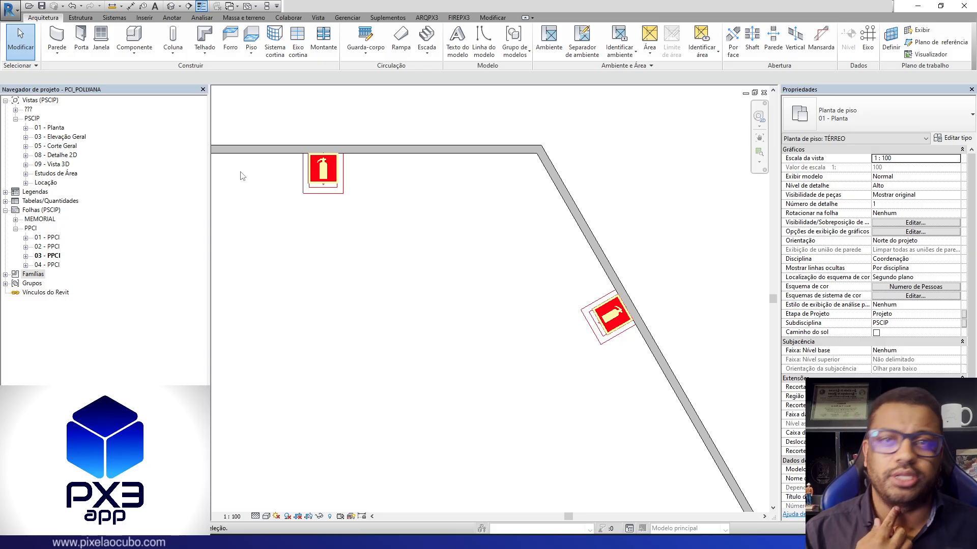
Step: Set the floor plan's detail level to Baixo
middle_drag(298, 213, 419, 251)
scroll(475, 201, up, 4)
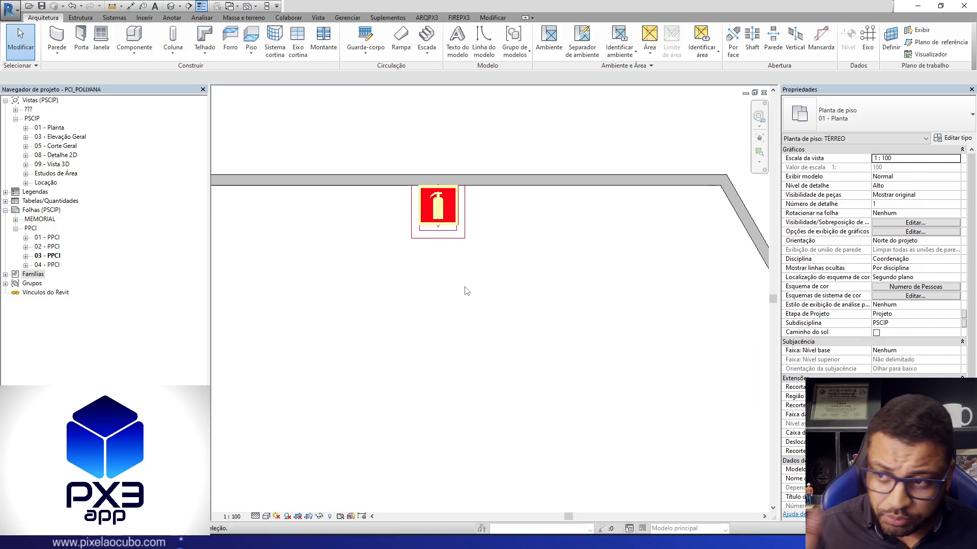
scroll(449, 211, up, 2)
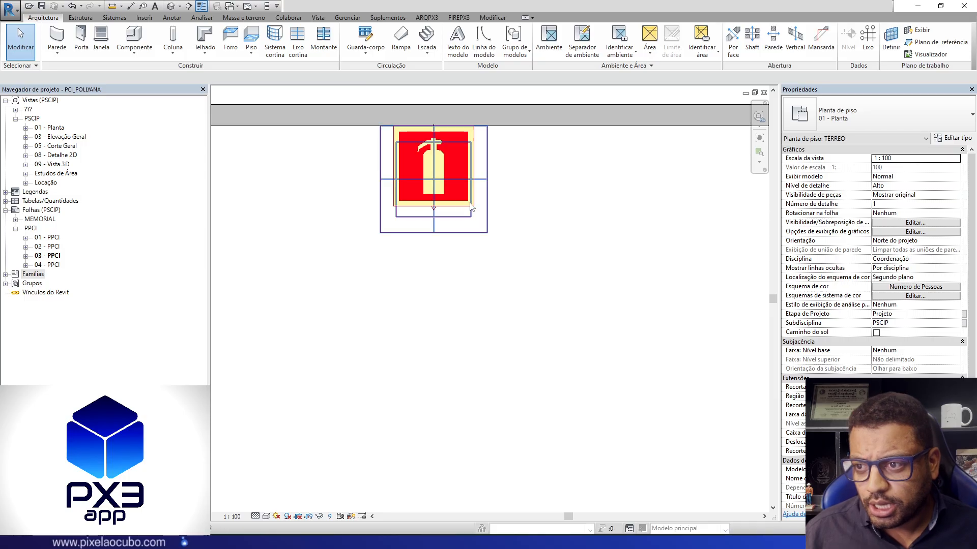
click(256, 517)
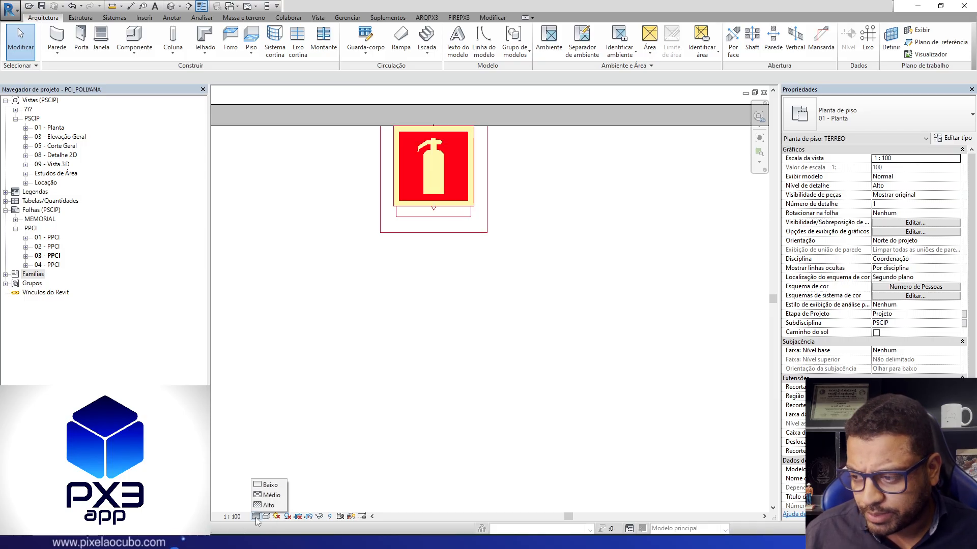
click(270, 485)
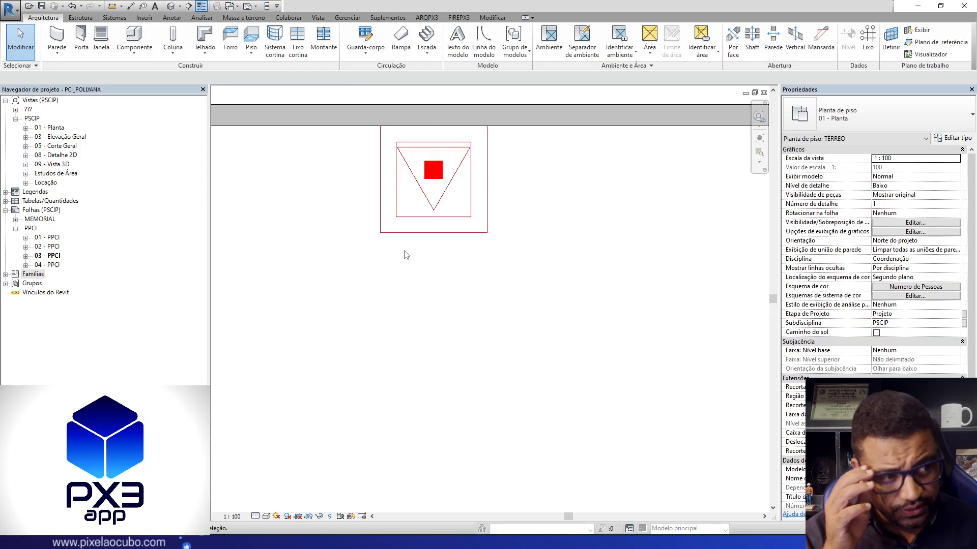
Step: Tag the horizontal wall's ABC extinguisher, its E12 floor sign and its E5 wall sign with leaders, placing the tags below and beside the extinguisher
middle_drag(403, 256, 355, 276)
key(t)
key(g)
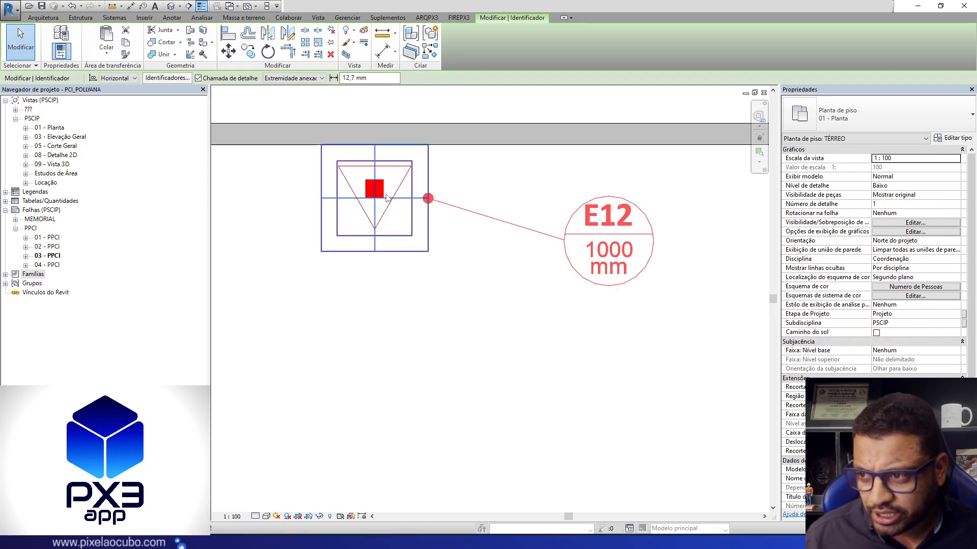
mouse_move(377, 243)
middle_down()
mouse_move(407, 179)
mouse_move(441, 291)
middle_up()
scroll(406, 177, down, 1)
scroll(415, 147, down, 2)
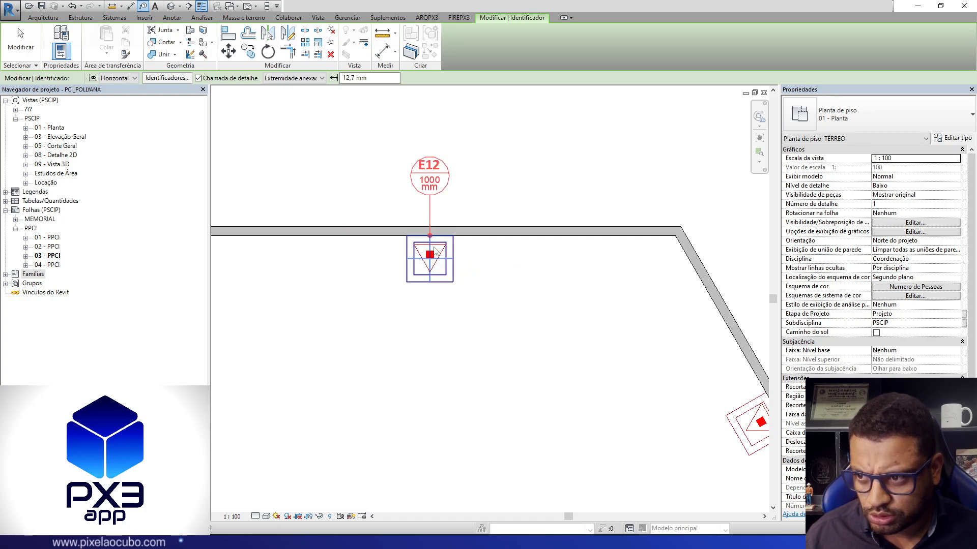
scroll(435, 249, up, 2)
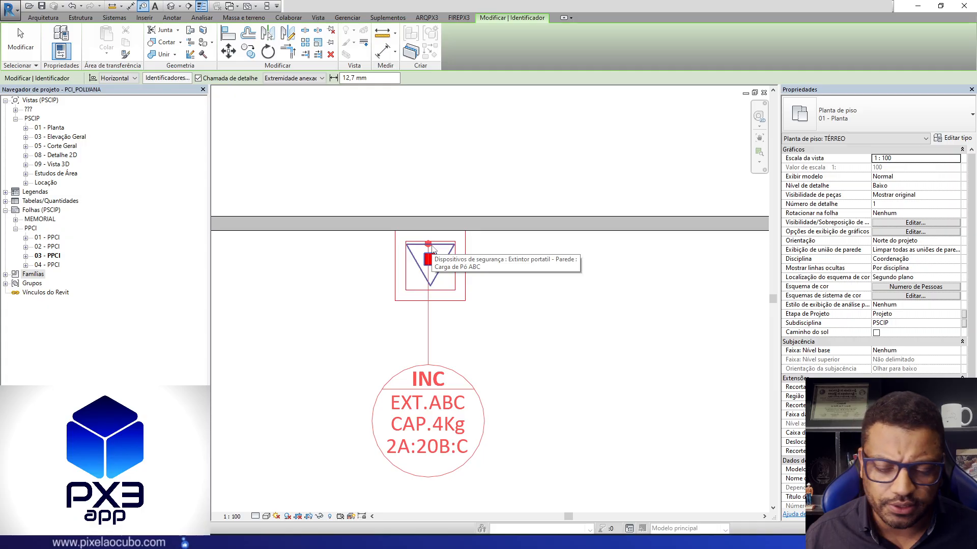
click(432, 248)
middle_drag(504, 355, 477, 314)
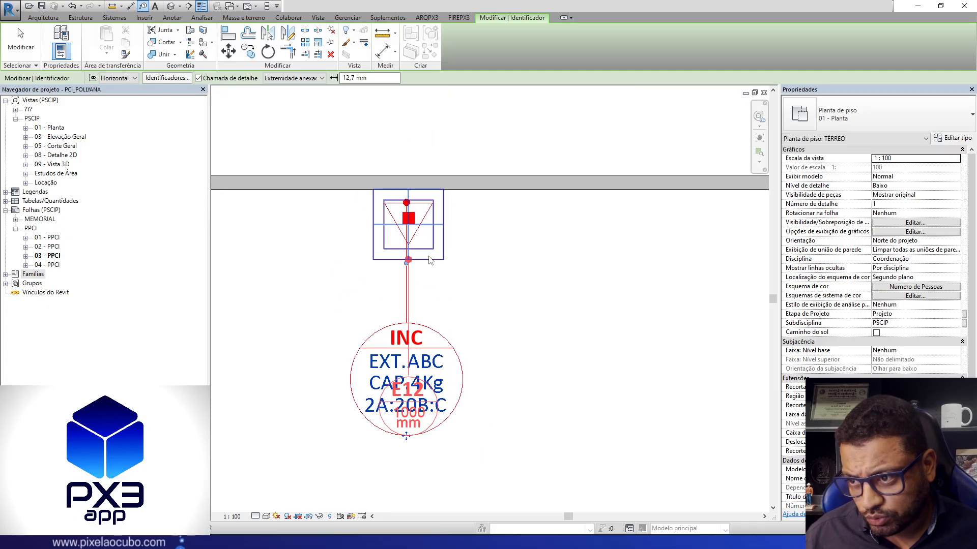
drag(413, 436, 567, 425)
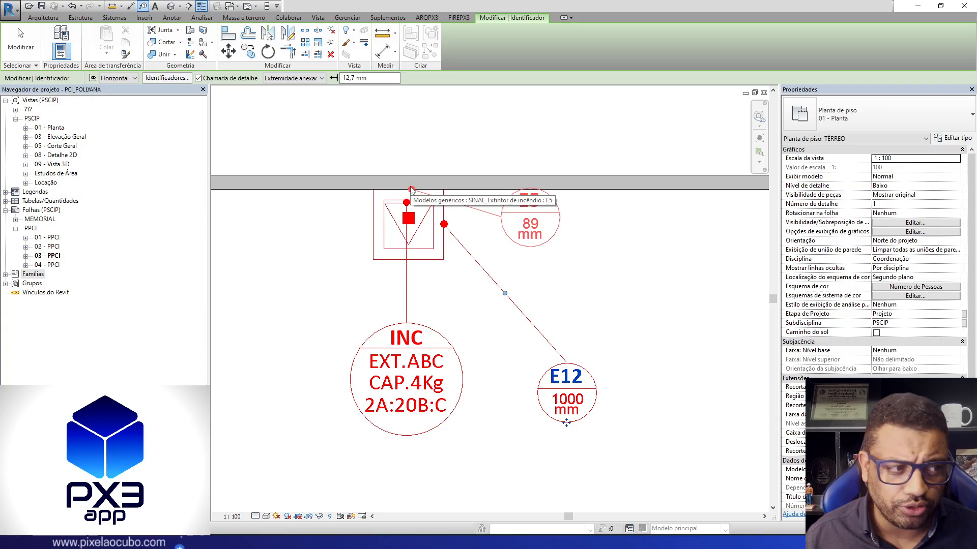
click(412, 189)
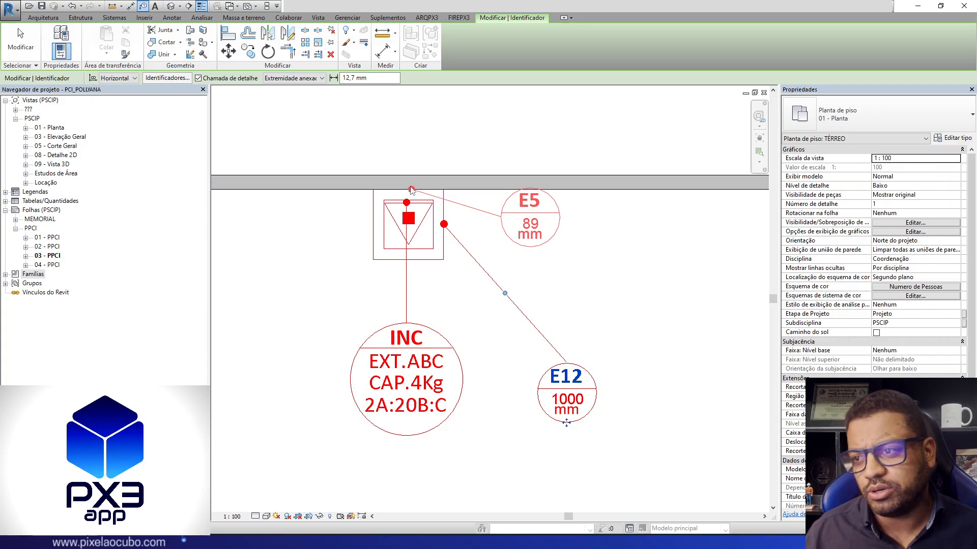
Step: Set the floor plan's detail level to Alto and end tagging
click(255, 517)
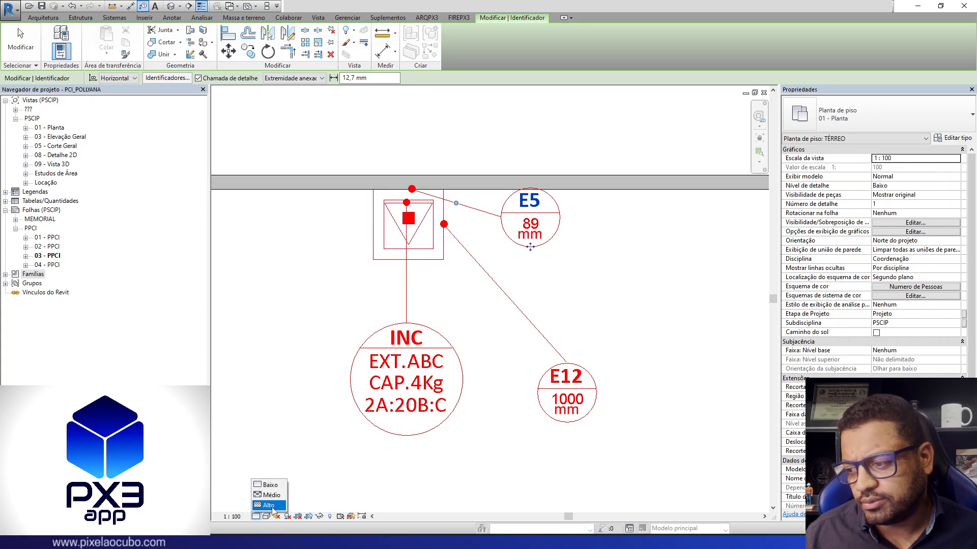
click(265, 507)
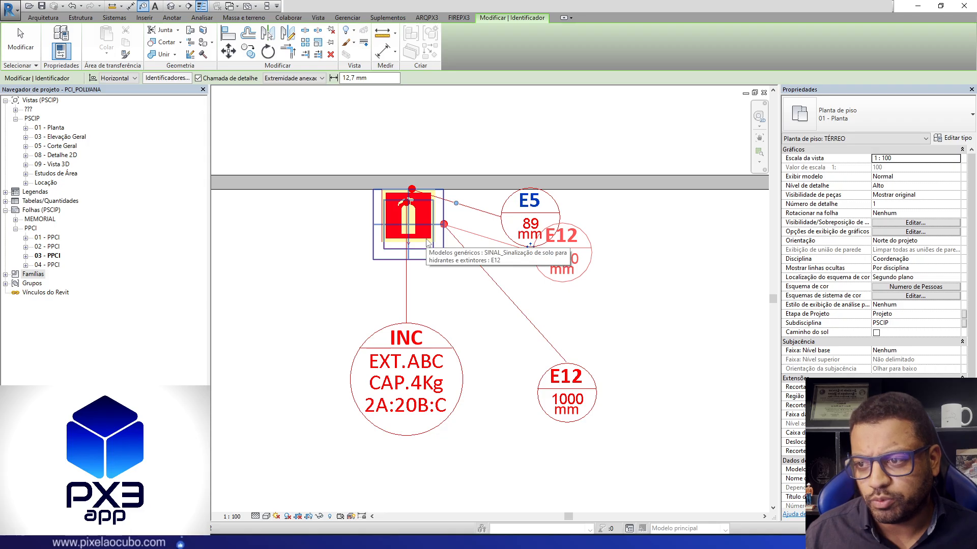
key(Escape)
Step: Line up the E5 and E12 tags side by side in a row directly right of the INC extinguisher tag
click(532, 261)
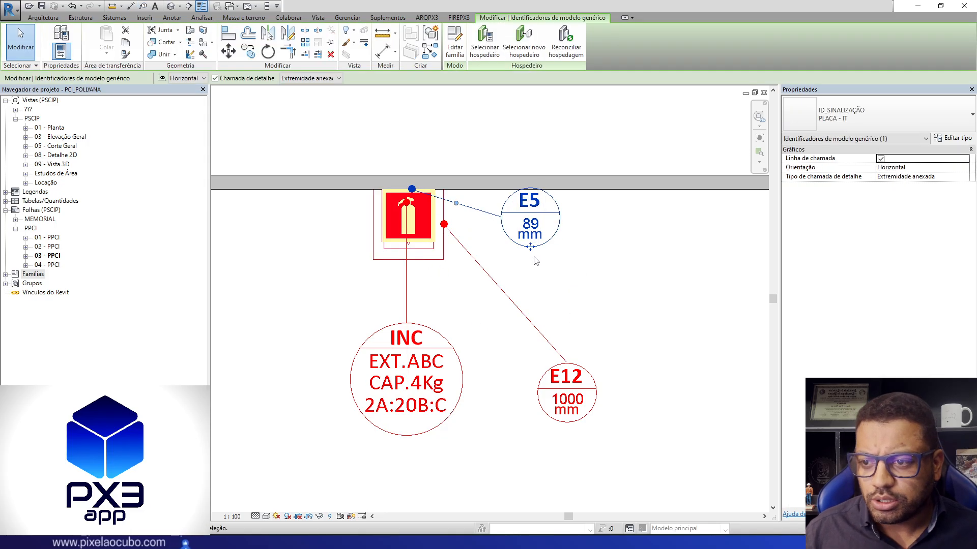
drag(532, 256, 495, 418)
click(572, 420)
drag(573, 420, 552, 411)
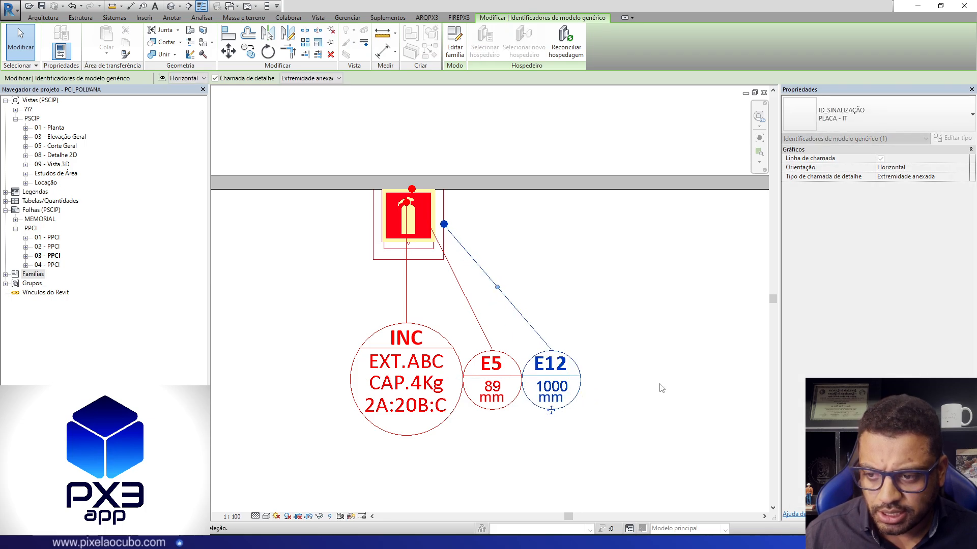
Step: Turn off the leader lines of the E5 and E12 tags
drag(660, 385, 502, 359)
click(215, 78)
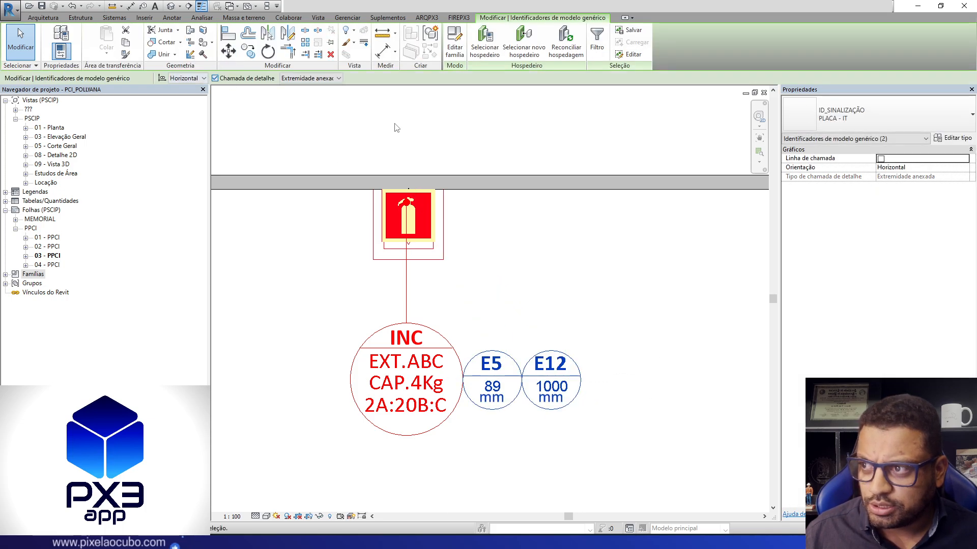
scroll(559, 301, down, 2)
click(588, 326)
Step: Move the INC, E5 and E12 tags together up and to the right, closer to the horizontal wall's extinguisher
middle_drag(550, 399, 532, 402)
drag(600, 423, 275, 330)
drag(469, 358, 514, 314)
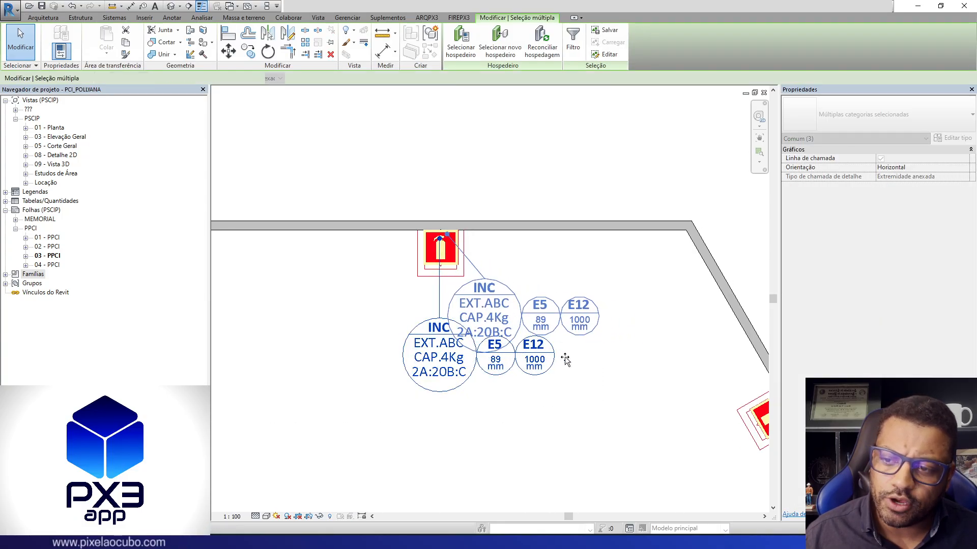
middle_drag(621, 340, 427, 269)
middle_drag(608, 369, 705, 294)
scroll(664, 278, down, 2)
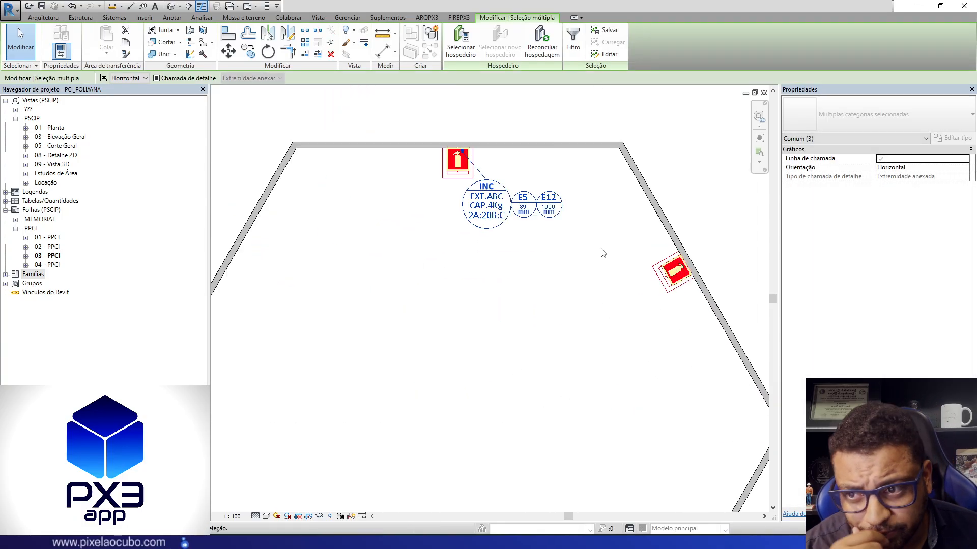
scroll(438, 171, up, 3)
middle_drag(590, 204, 490, 264)
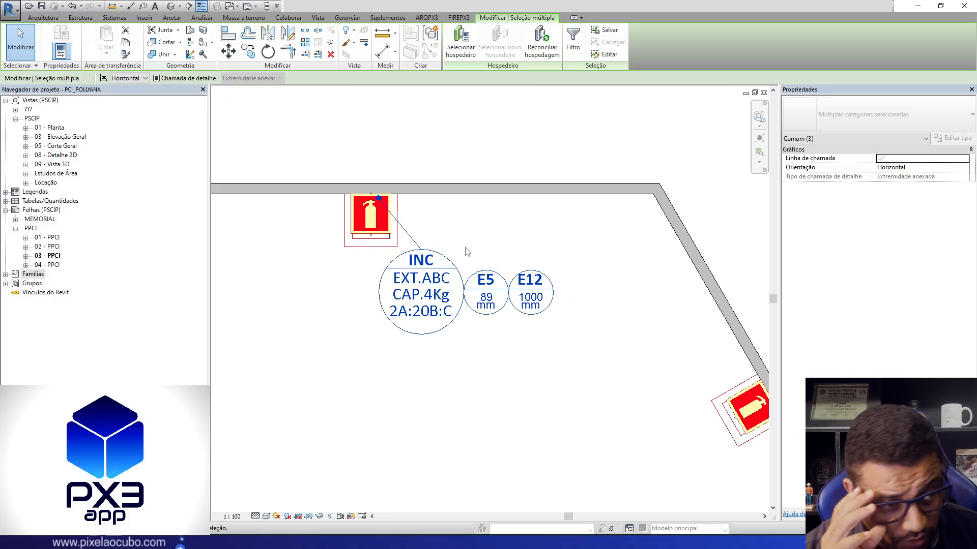
click(462, 370)
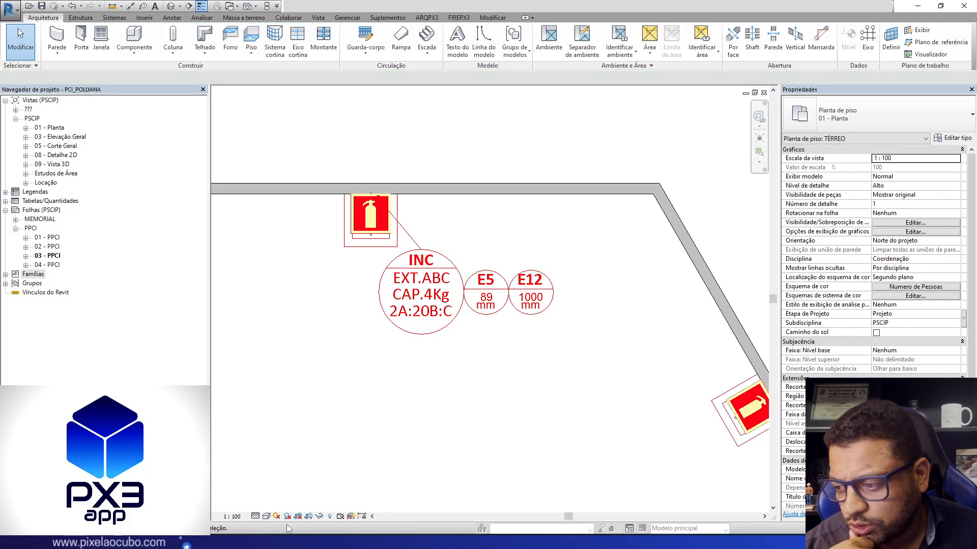
Step: Set the floor plan's detail level back to Baixo and review the tagged extinguisher symbols in the hexagonal room
click(254, 516)
click(270, 485)
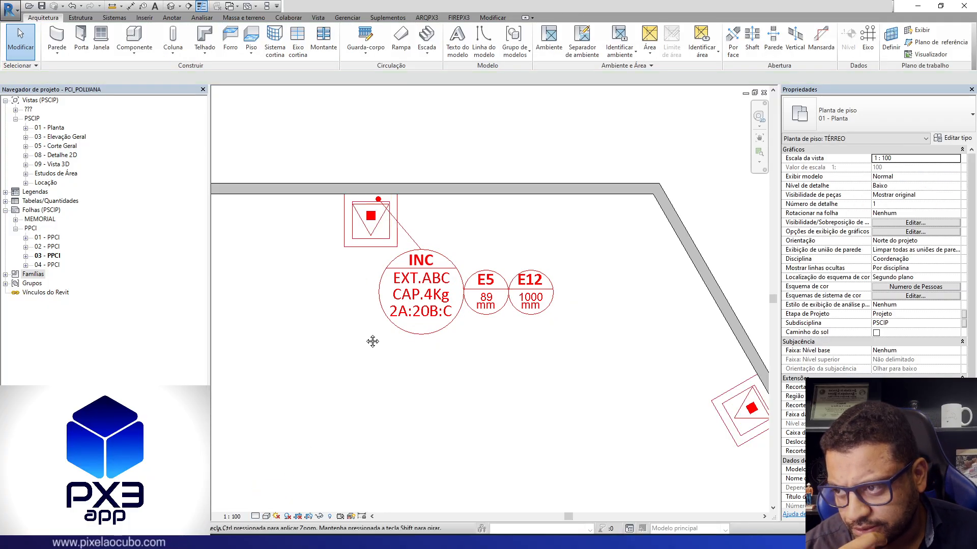
scroll(374, 338, up, 1)
drag(661, 384, 502, 323)
drag(658, 417, 539, 424)
middle_drag(509, 417, 513, 417)
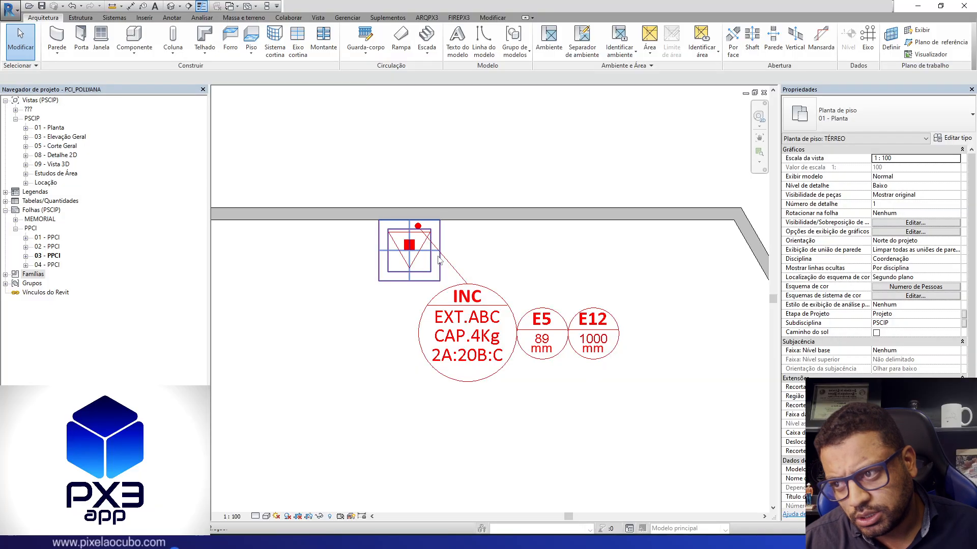
scroll(440, 260, down, 4)
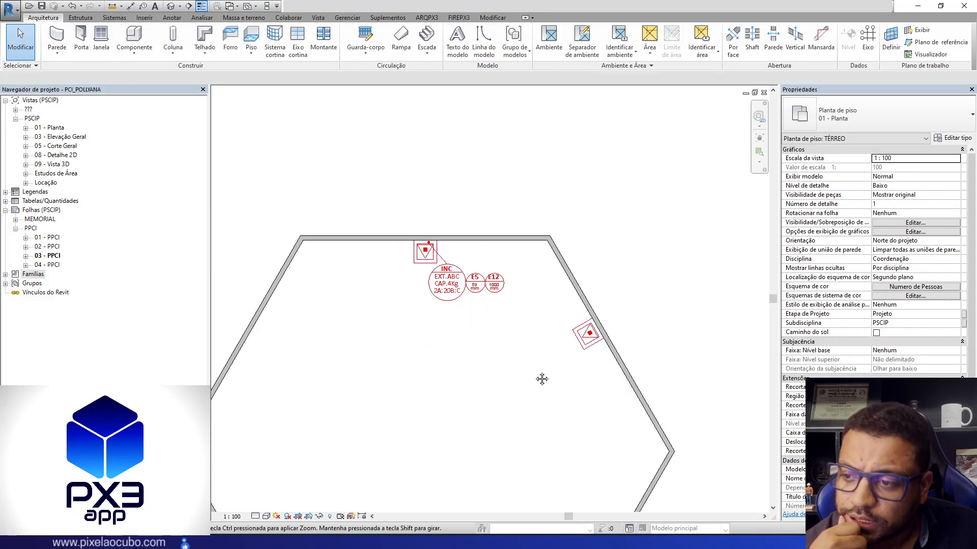
middle_drag(541, 379, 581, 325)
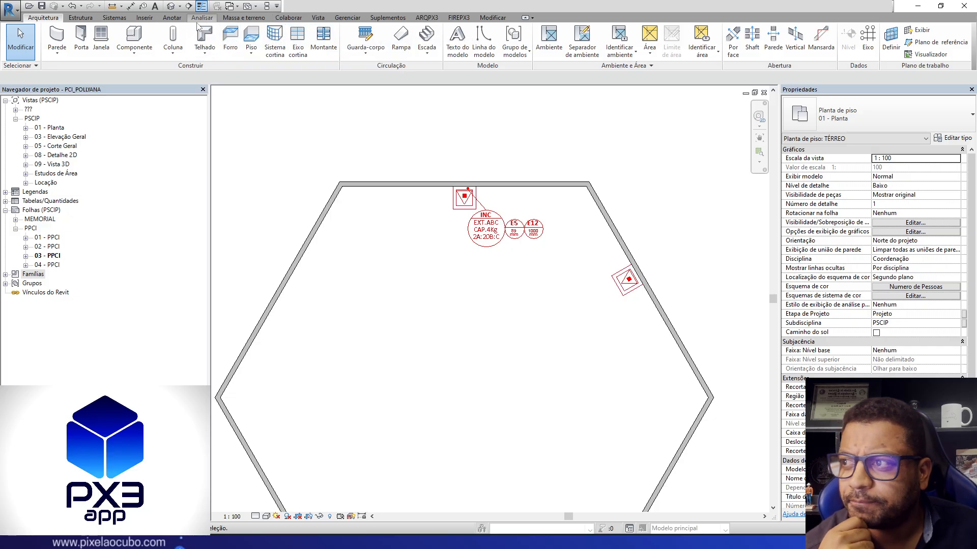
Step: Place the TABELA DE CLASSIFICAÇÃO DAS EDIFICAÇÕES E ESPAÇOS DESTINADOS AO USO COLETIVO QUANTO À OCUPAÇÃO symbol beside the INC extinguisher tag
click(171, 18)
click(931, 41)
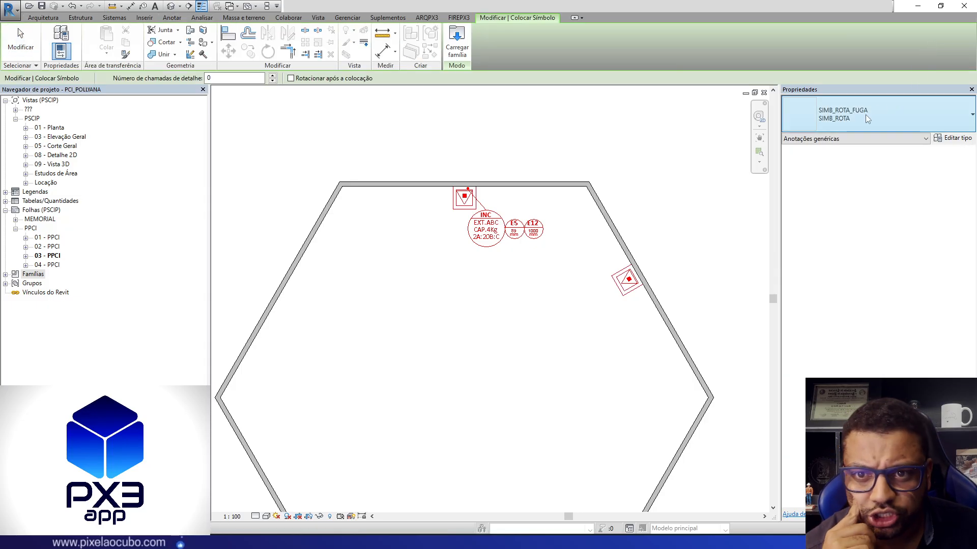
click(866, 114)
scroll(516, 261, down, 3)
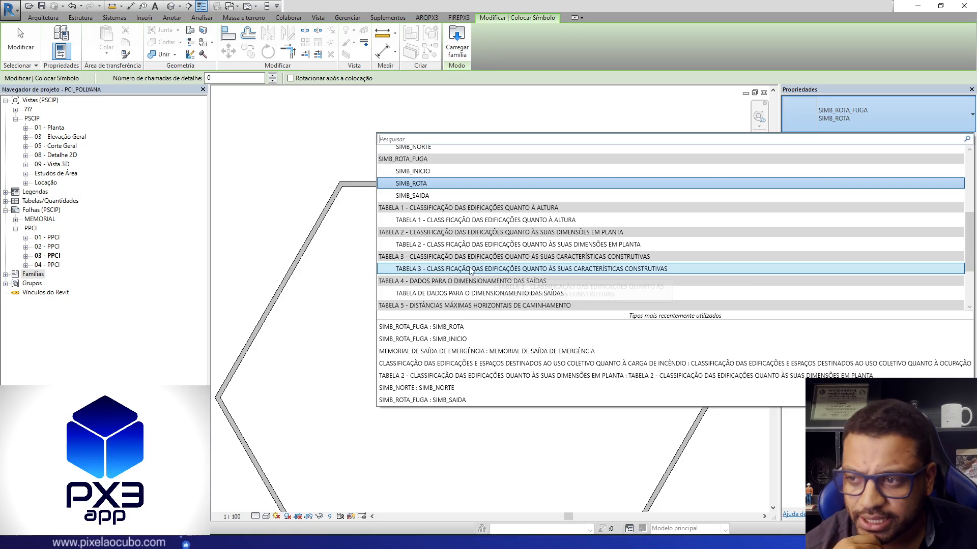
scroll(461, 269, down, 1)
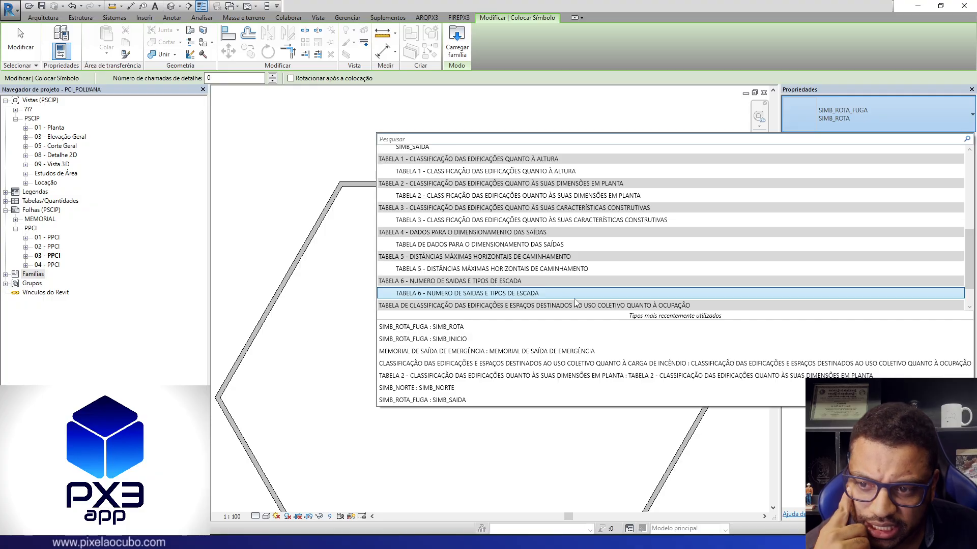
scroll(590, 259, down, 1)
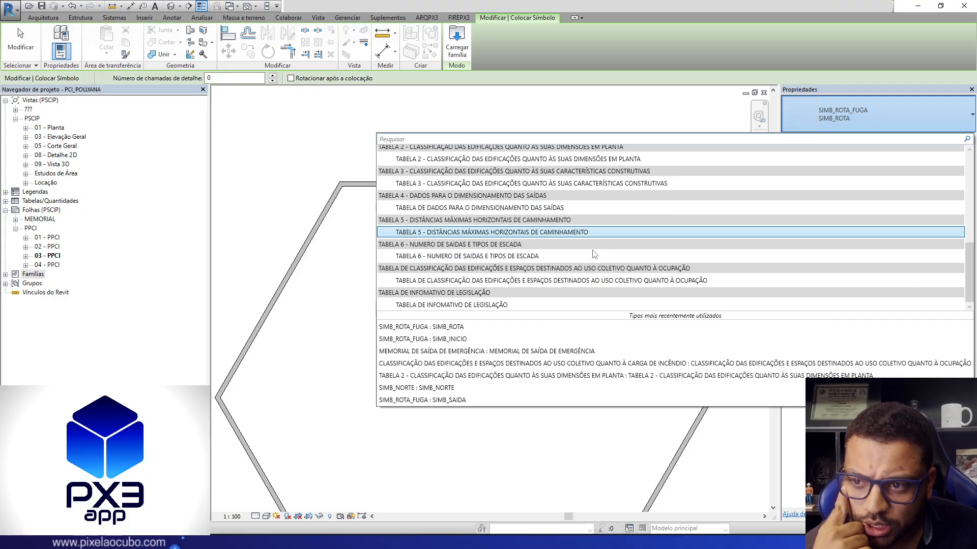
click(440, 283)
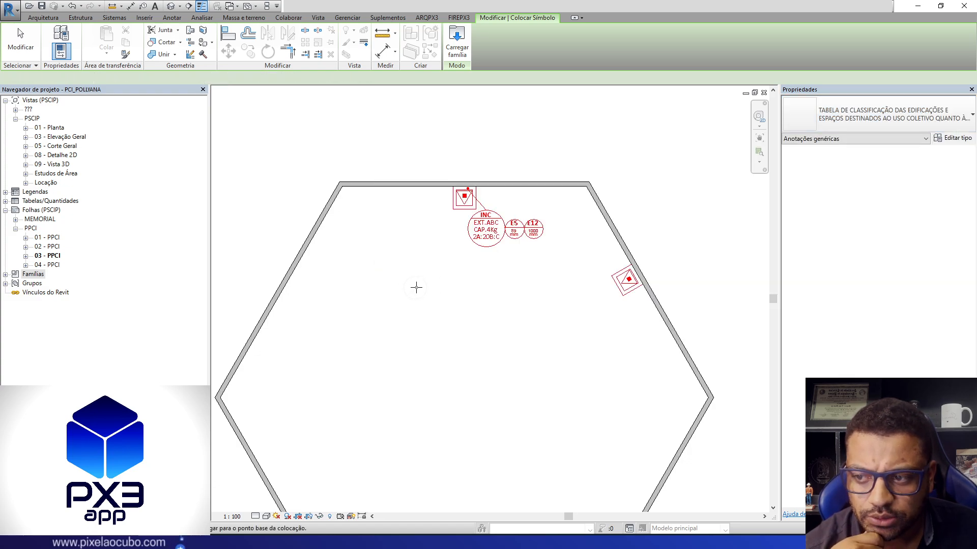
scroll(426, 275, up, 2)
click(434, 207)
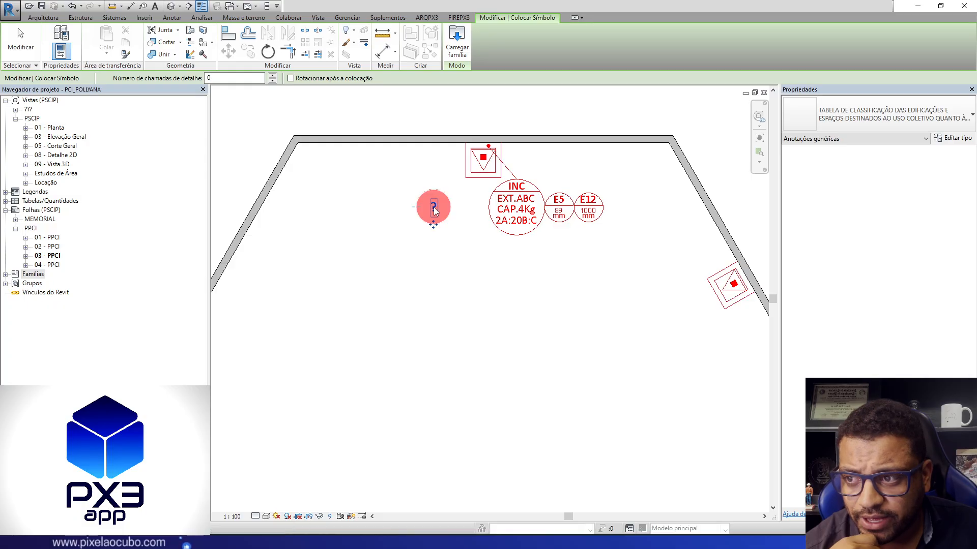
scroll(432, 207, up, 3)
key(Escape)
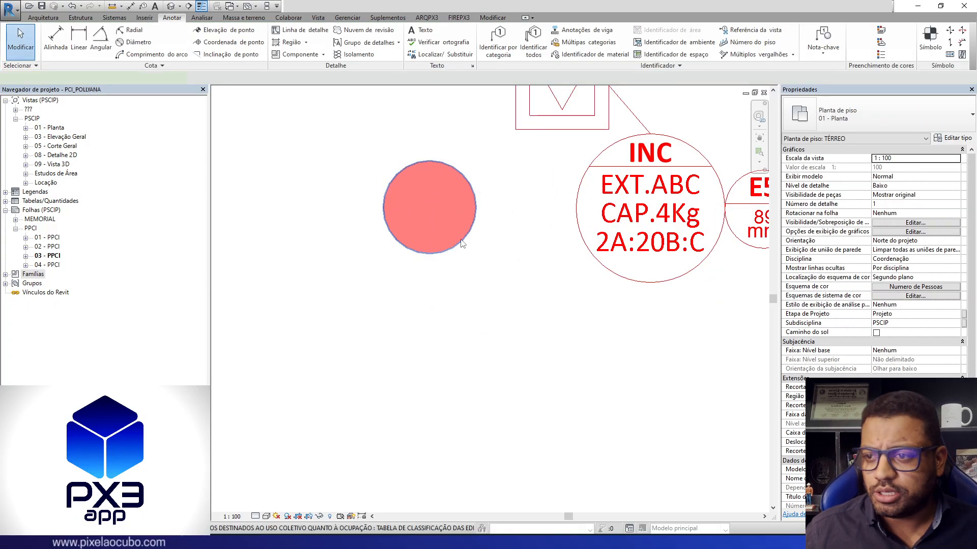
Step: Set the PX_CARGA value of the placed classification symbol to 2000
click(463, 243)
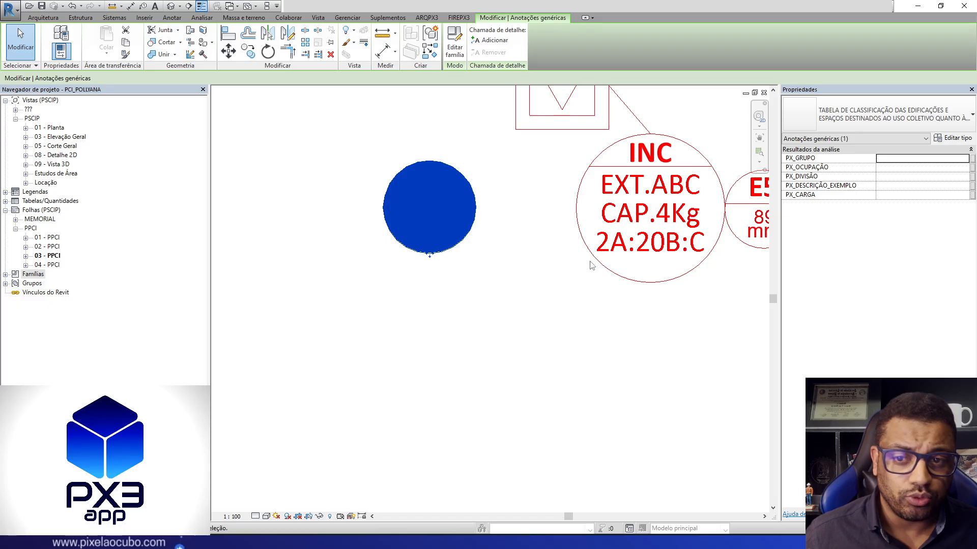
middle_drag(529, 278, 522, 336)
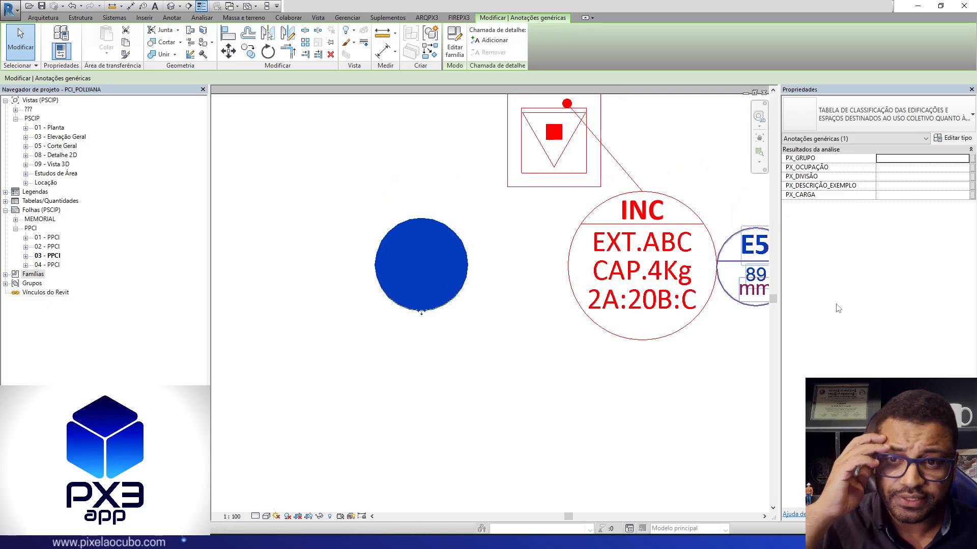
click(897, 195)
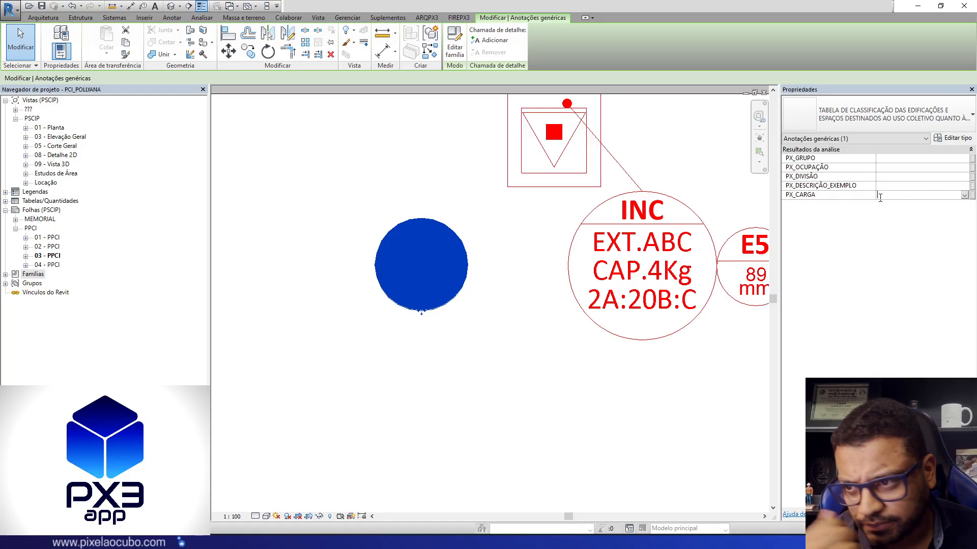
text(2800)
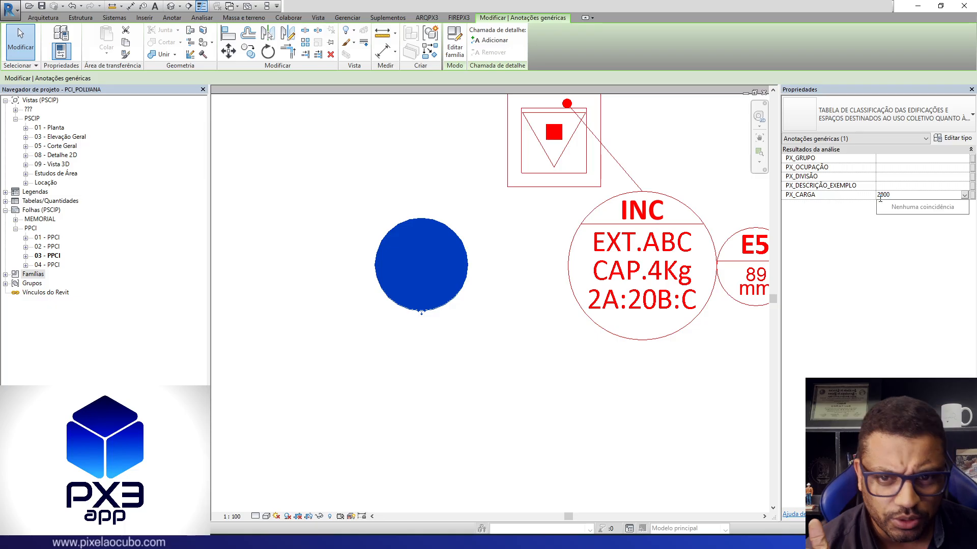
key(BackSpace)
key(BackSpace)
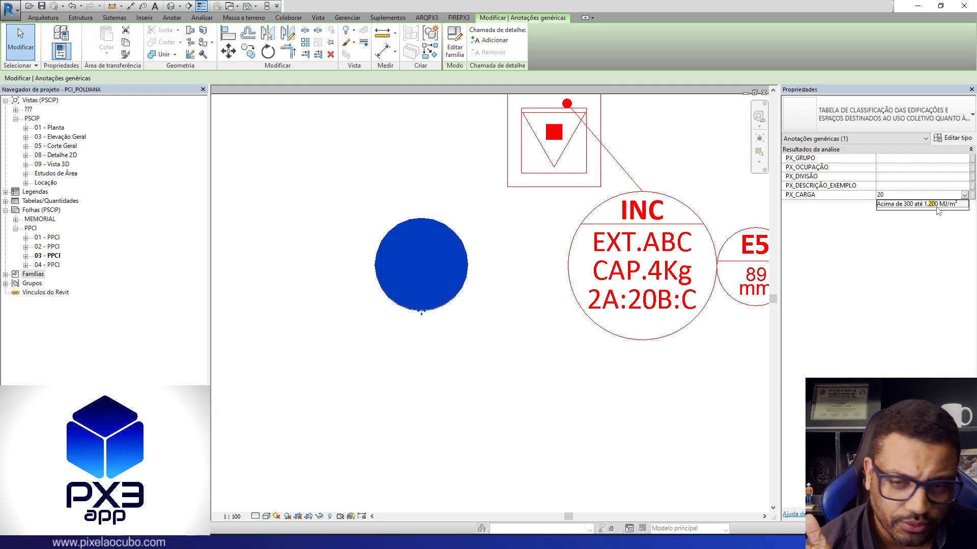
click(852, 193)
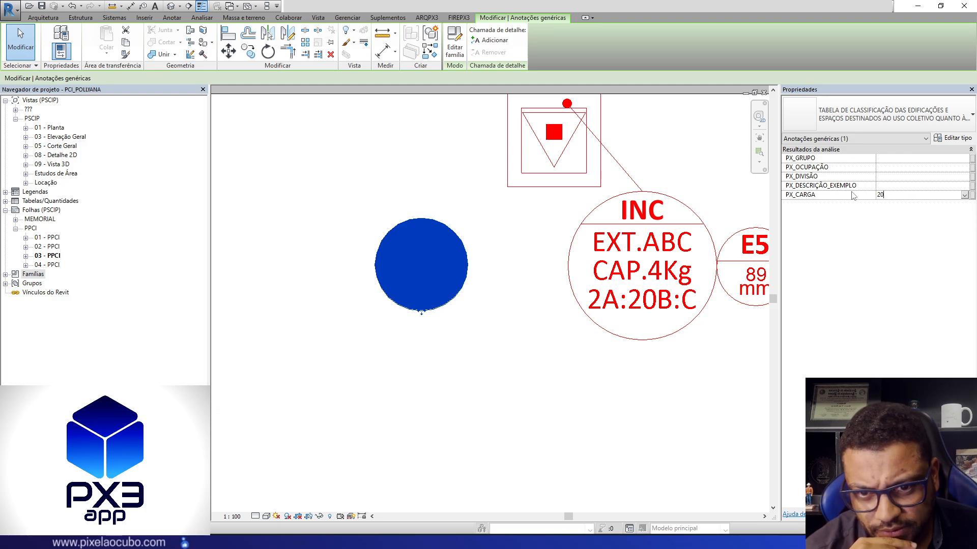
text(2000)
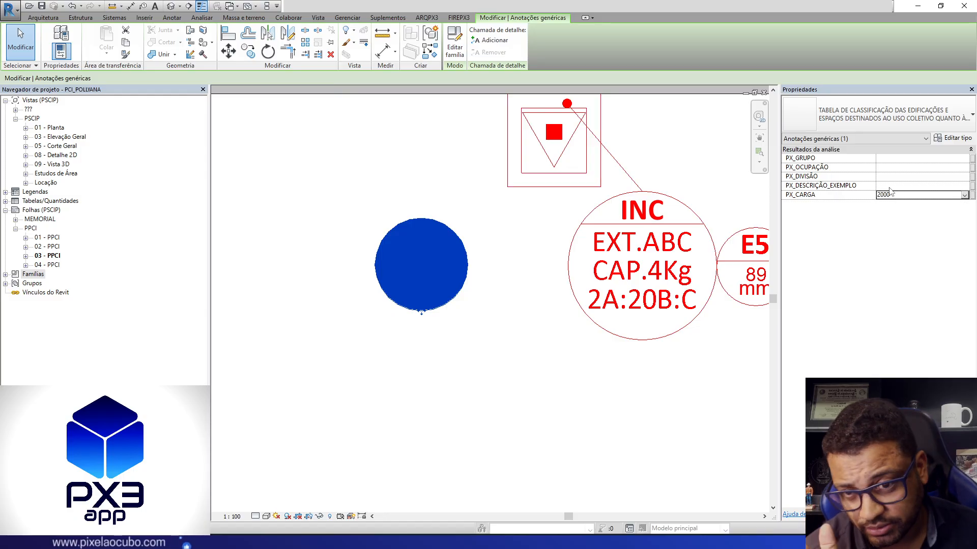
click(847, 204)
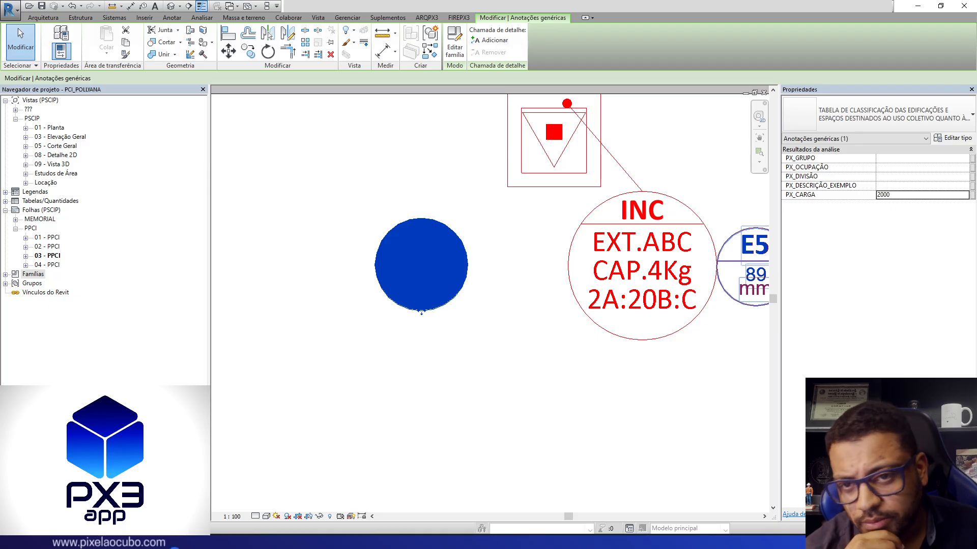
Step: Set the PX_GRUPO value of the classification symbol to I
click(895, 158)
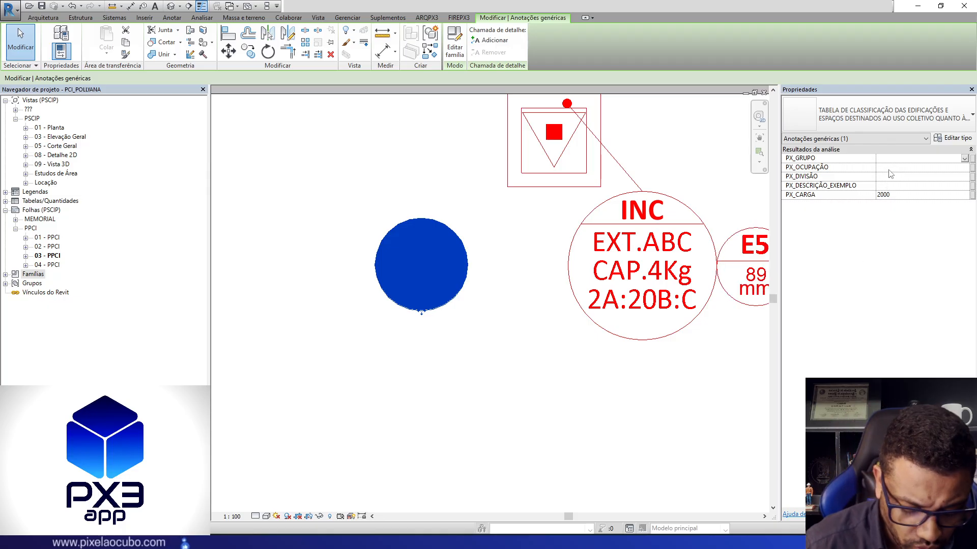
text(G)
key(BackSpace)
text(J)
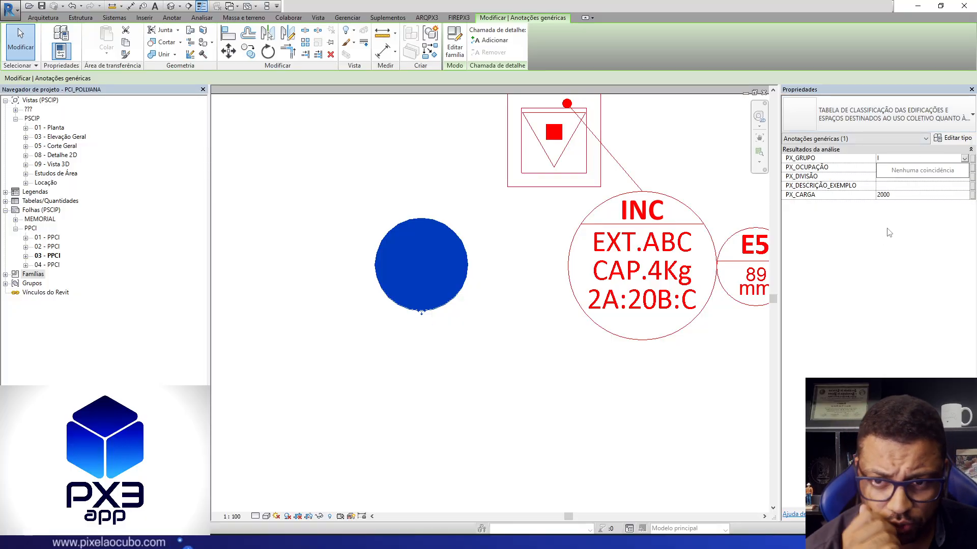
click(874, 261)
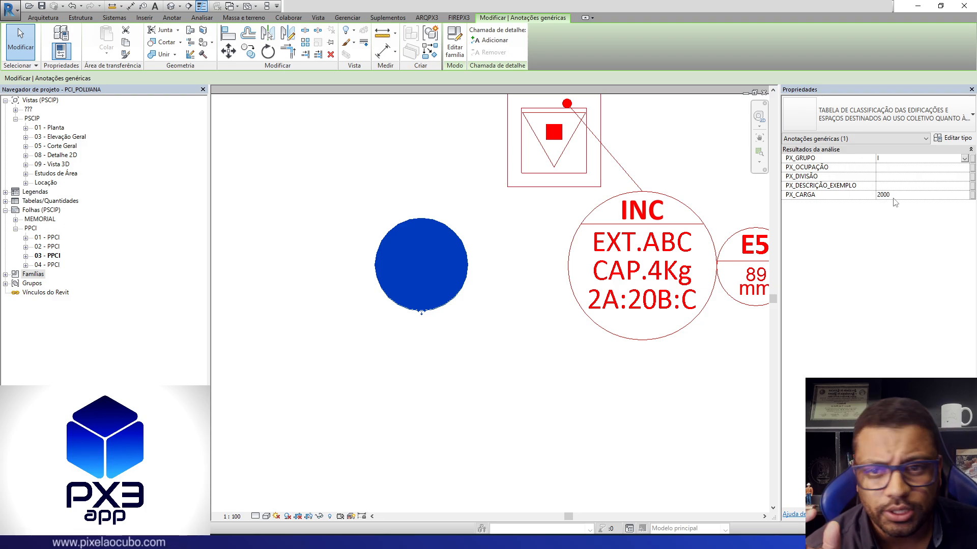
middle_drag(566, 377, 567, 413)
scroll(492, 316, down, 1)
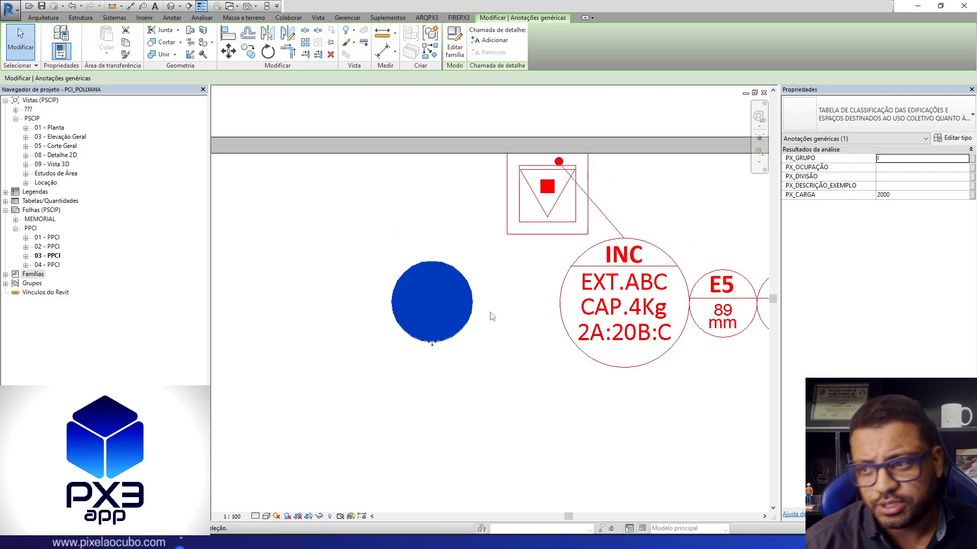
scroll(492, 317, down, 1)
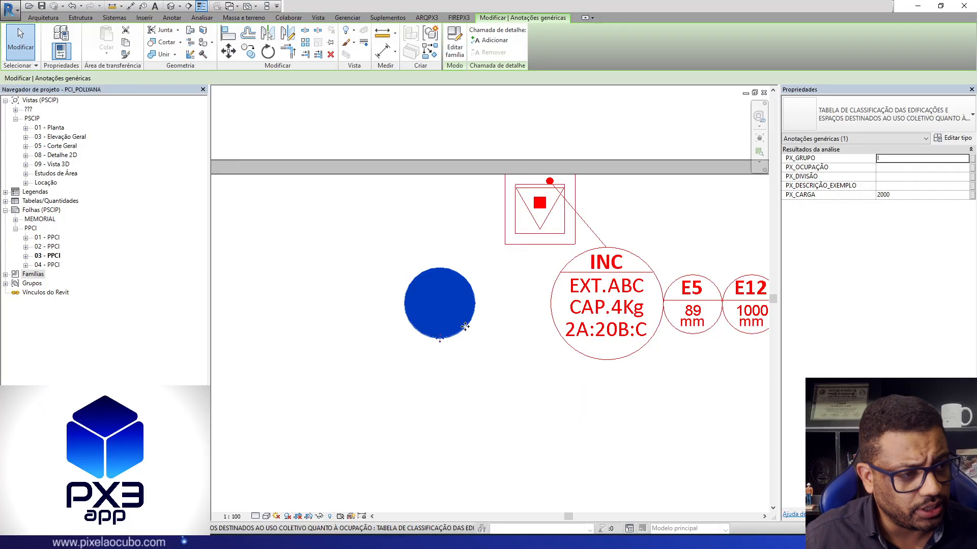
key(Escape)
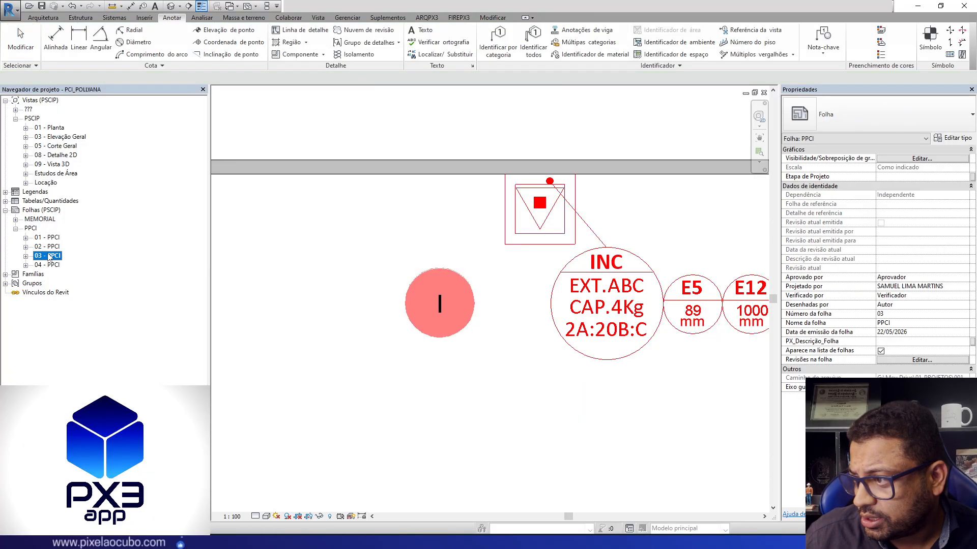
Step: Open sheet 03 - PPCI and examine the group I row in the occupancy classification table and the tables below it
click(49, 256)
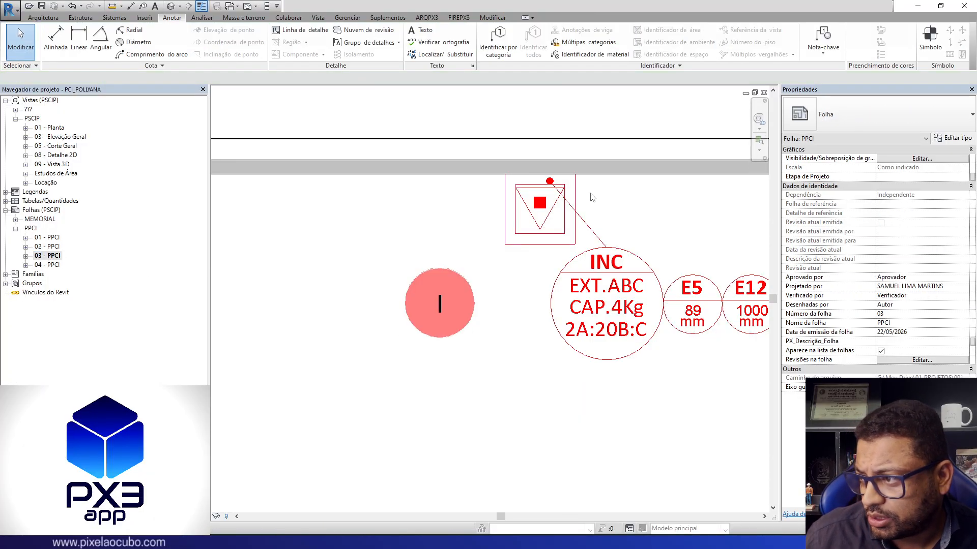
scroll(497, 279, down, 8)
middle_drag(497, 279, 213, 203)
scroll(478, 192, up, 5)
scroll(478, 192, up, 3)
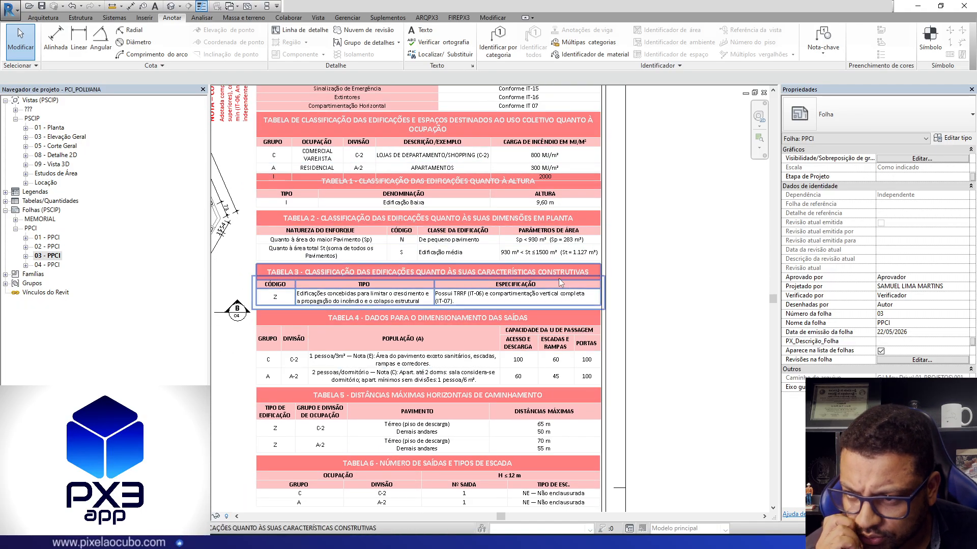
scroll(501, 267, up, 1)
middle_drag(365, 304, 448, 379)
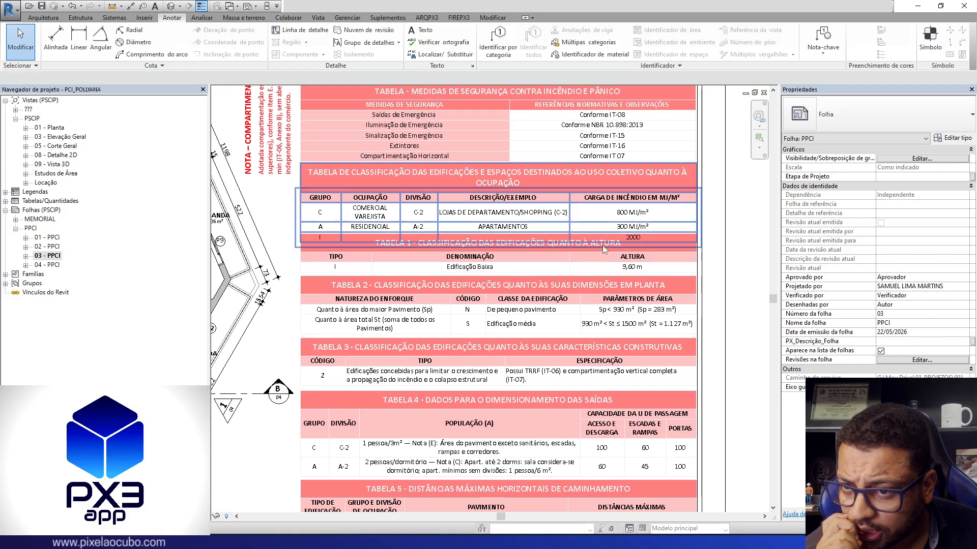
scroll(570, 225, up, 2)
middle_drag(636, 259, 660, 261)
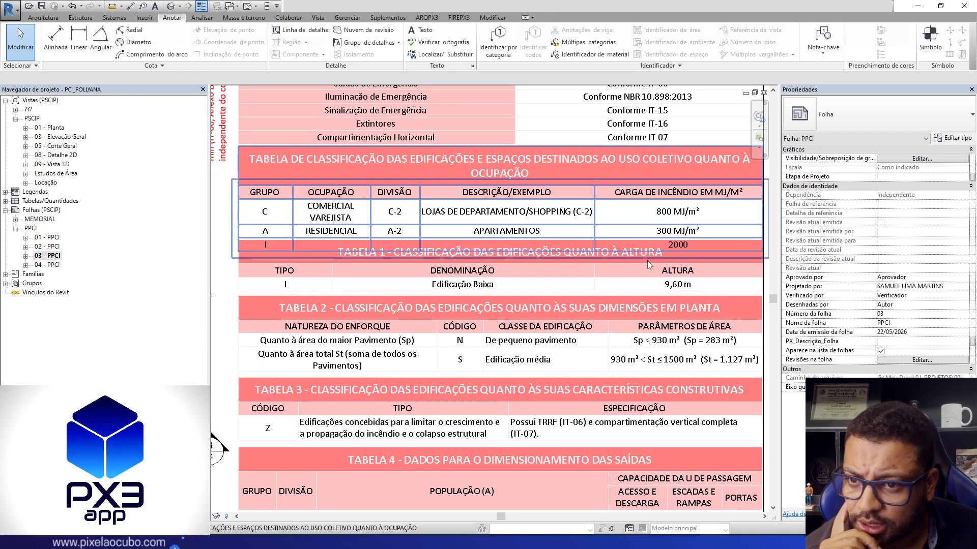
scroll(683, 254, up, 7)
scroll(622, 252, down, 4)
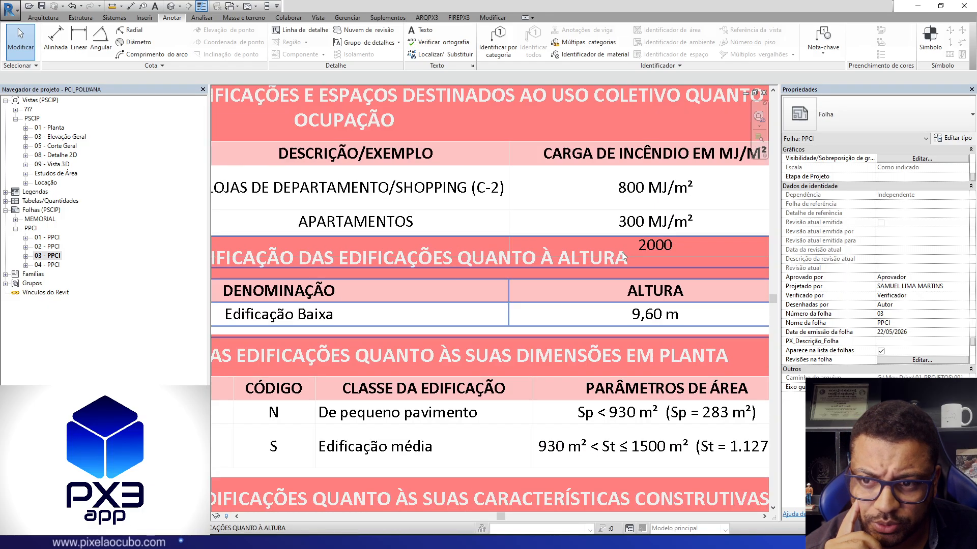
scroll(698, 172, down, 2)
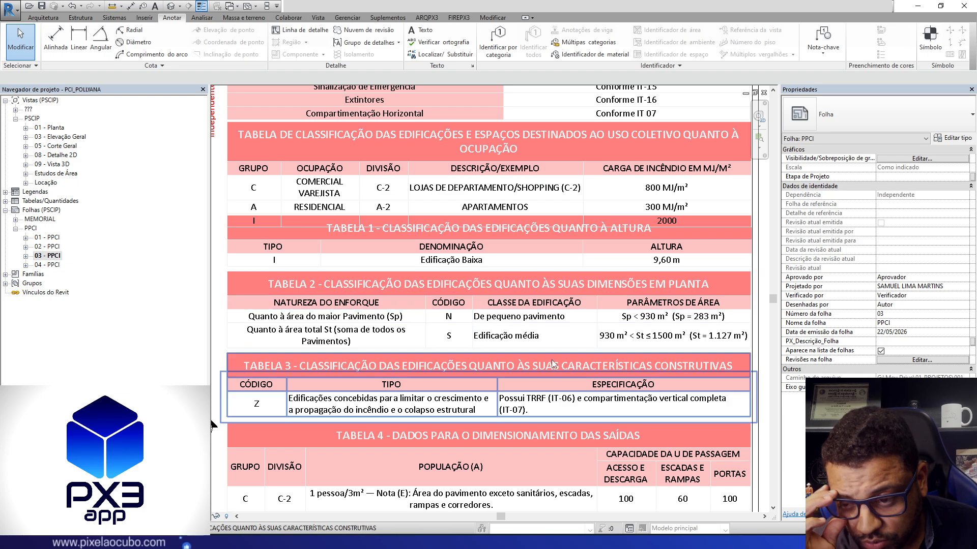
middle_drag(552, 359, 538, 336)
middle_drag(582, 387, 592, 324)
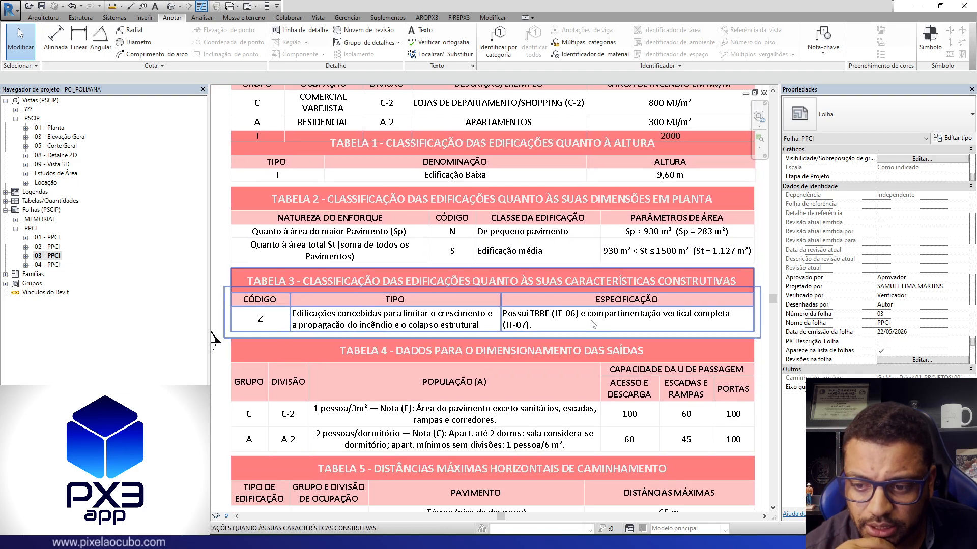
scroll(593, 325, down, 2)
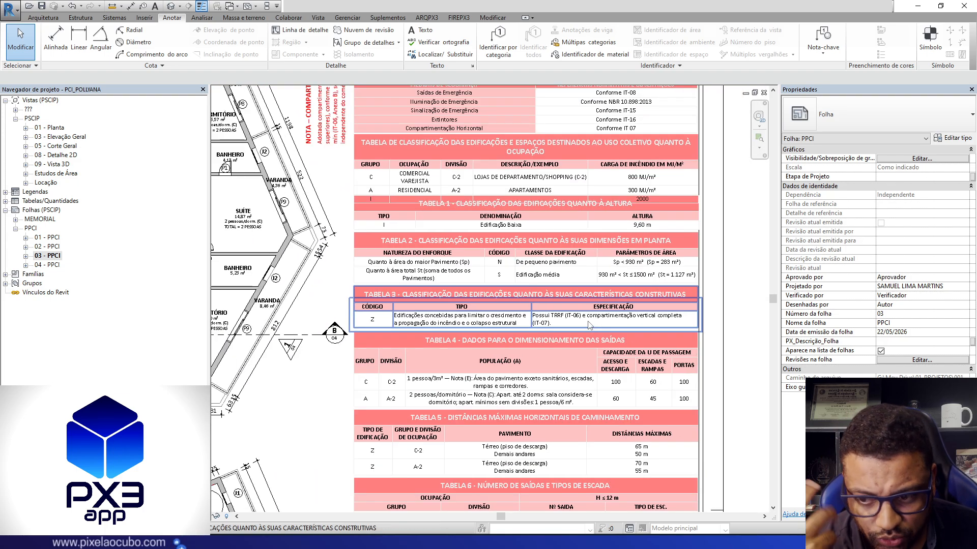
scroll(589, 325, down, 1)
Step: Activate the TÉRREO floor plan from the sheet and return to the tagged extinguisher in the hexagonal room
middle_drag(316, 352, 731, 391)
middle_drag(283, 280, 536, 312)
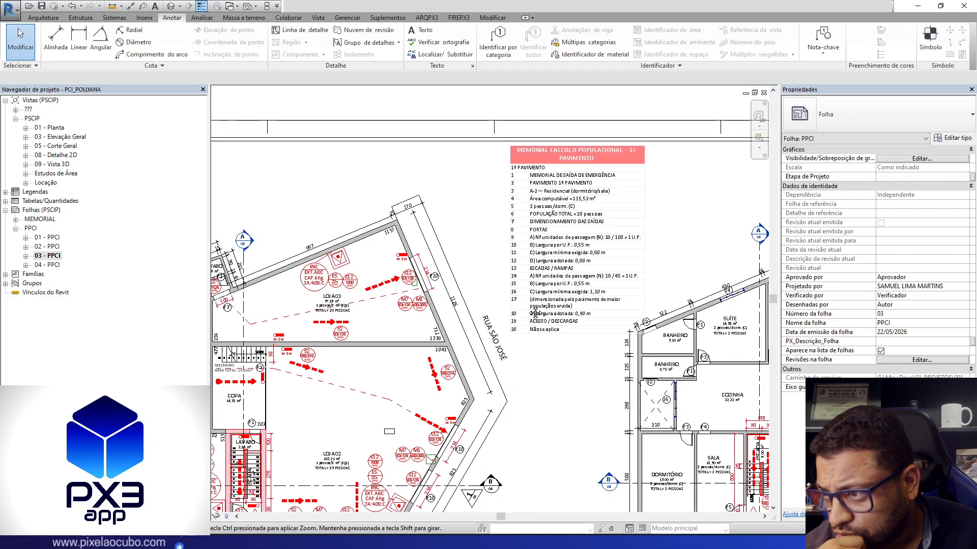
middle_drag(267, 322, 616, 271)
middle_drag(284, 227, 548, 488)
scroll(509, 294, down, 4)
double_click(489, 245)
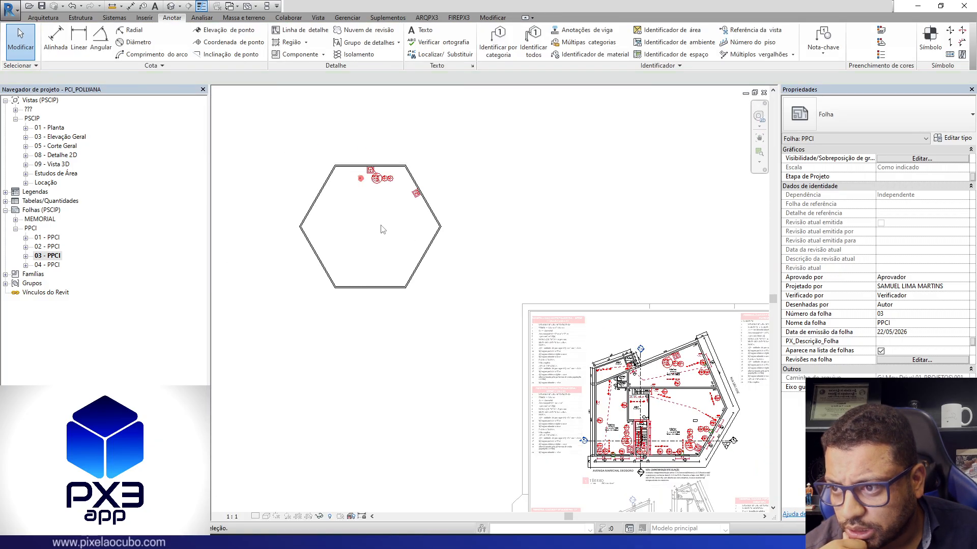
scroll(368, 201, up, 3)
scroll(342, 151, up, 5)
middle_drag(547, 238, 533, 290)
scroll(533, 290, down, 1)
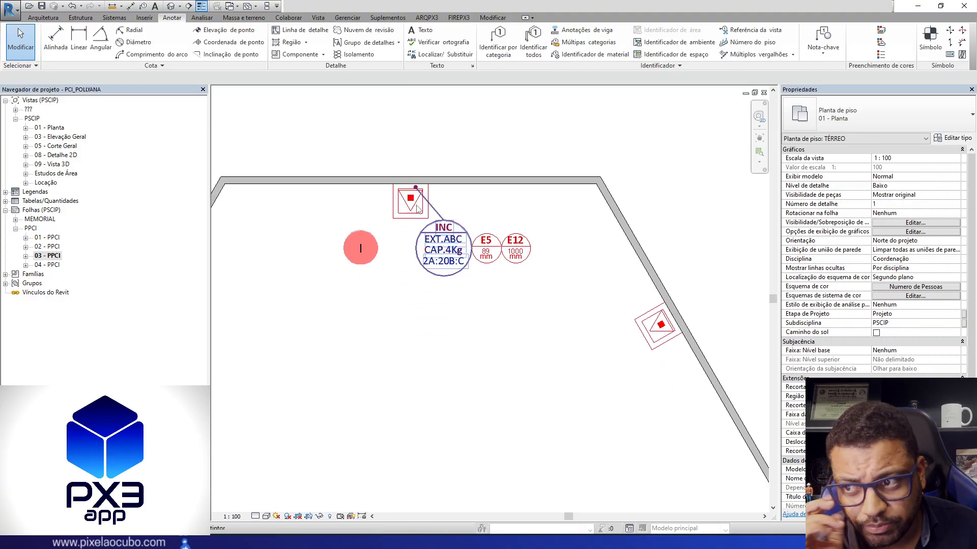
Step: Open the type properties of the Carga de Pó ABC wall extinguisher above the INC tag
scroll(410, 204, up, 2)
scroll(410, 205, up, 3)
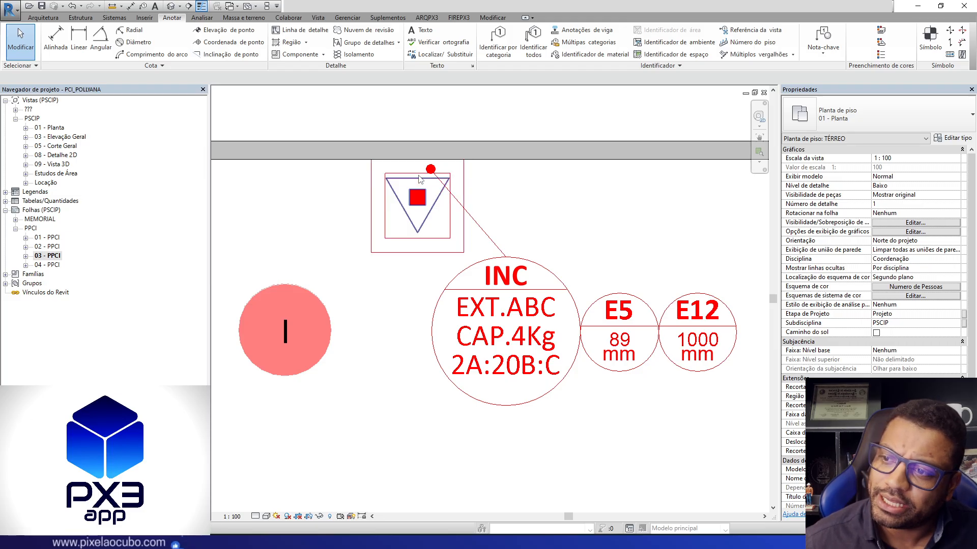
click(412, 177)
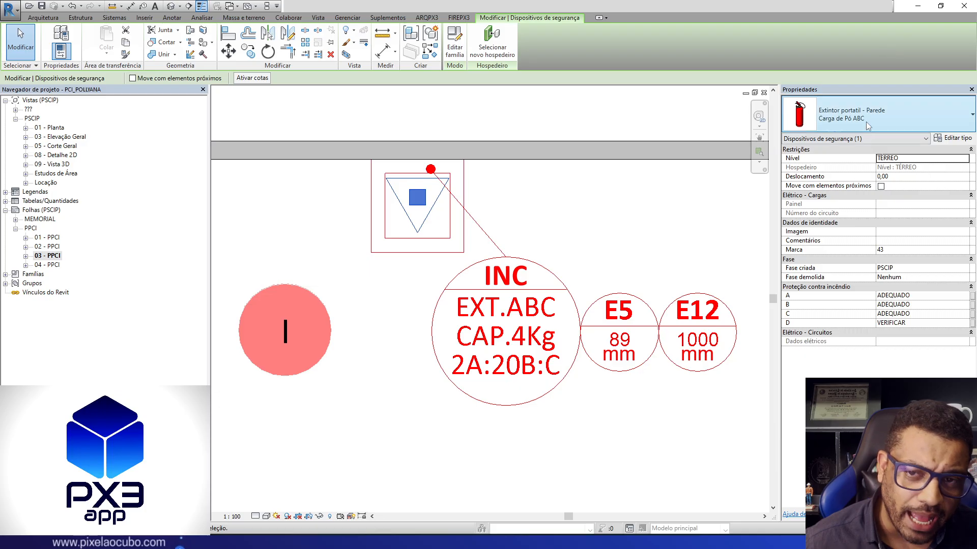
click(953, 138)
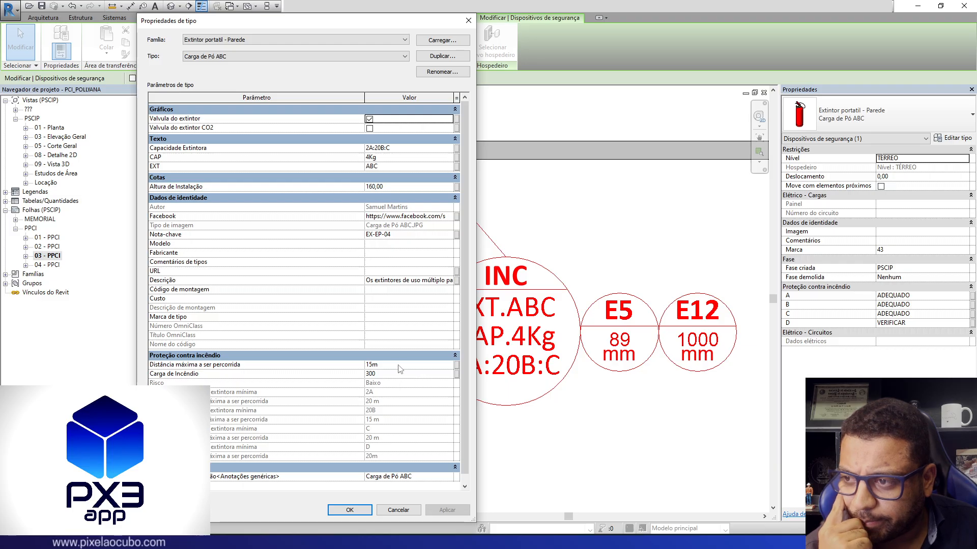
Step: Close the ABC extinguisher's type properties without changes and deselect it in the TÉRREO plan
click(468, 20)
scroll(499, 253, down, 3)
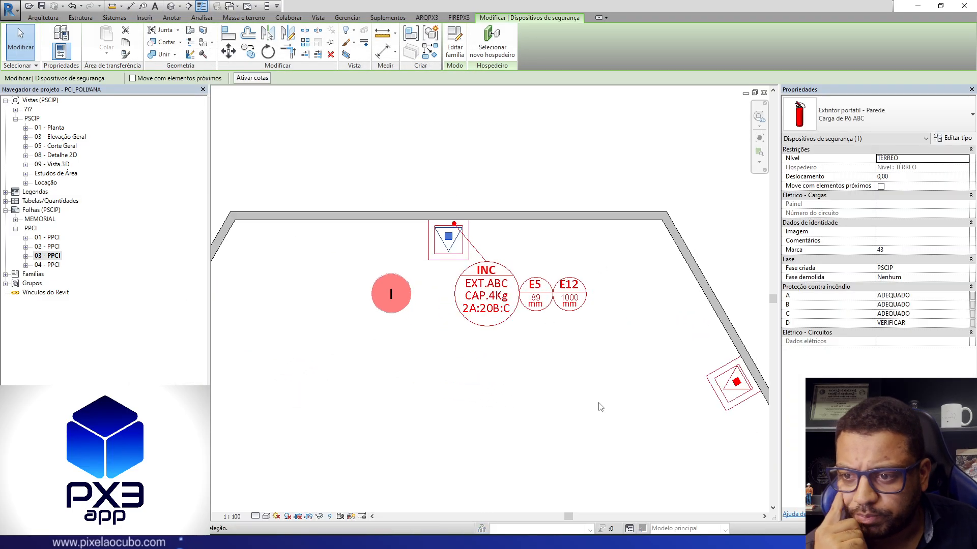
click(535, 390)
scroll(485, 271, down, 2)
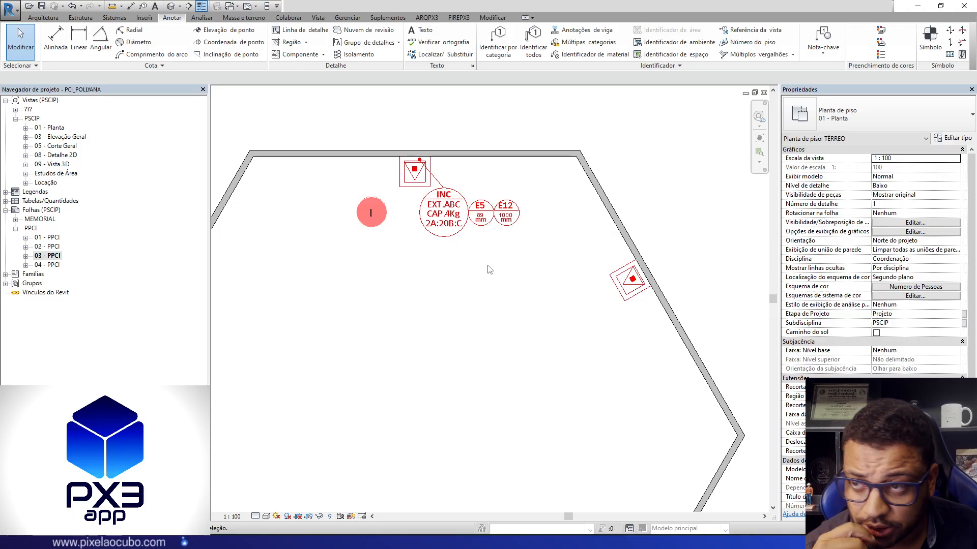
middle_drag(348, 195, 399, 232)
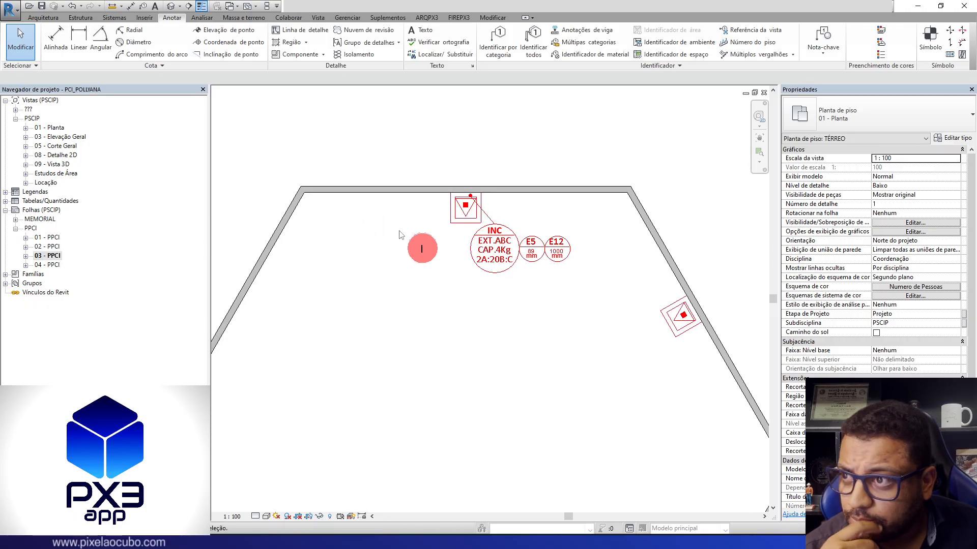
Step: Start the FIREPX3 Extintores command and move its settings dialog clear of the window's edge
click(460, 18)
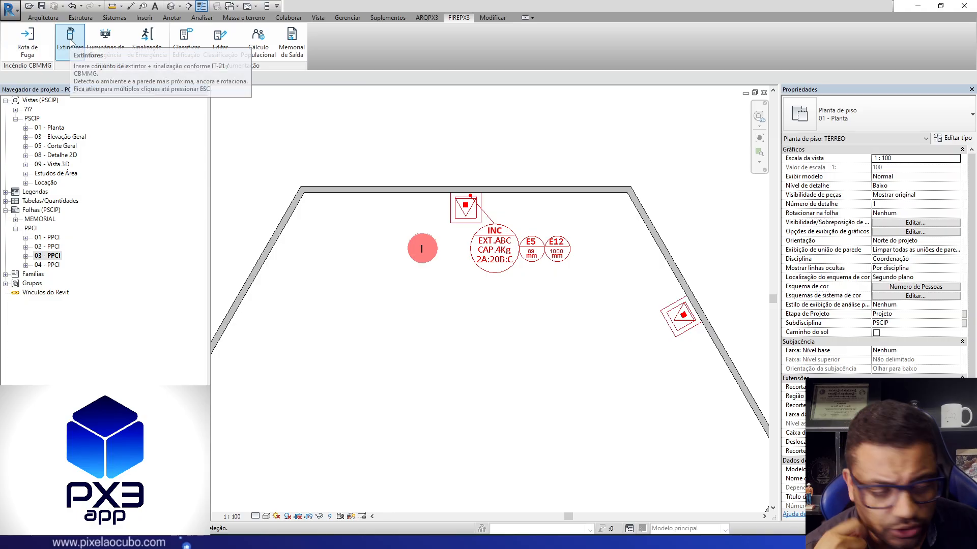
click(70, 41)
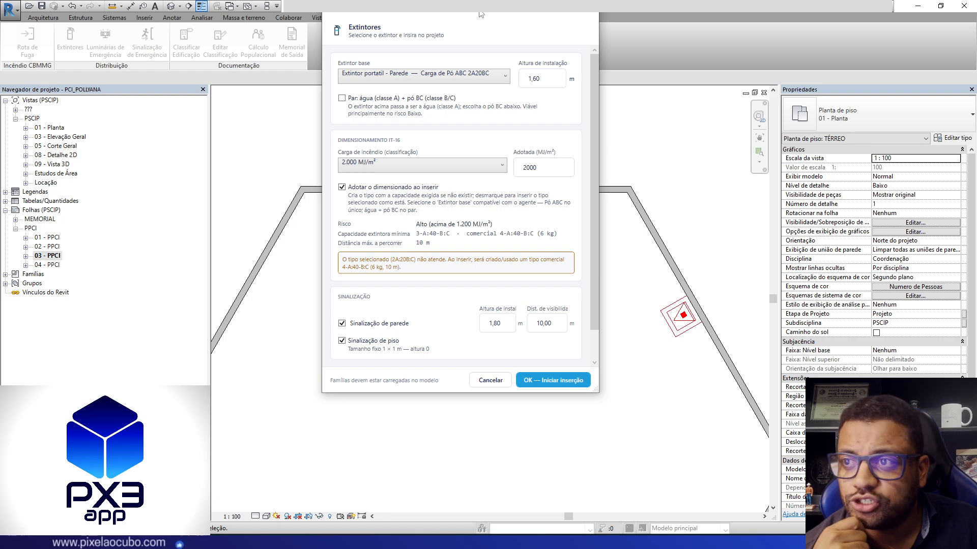
drag(480, 14, 516, 47)
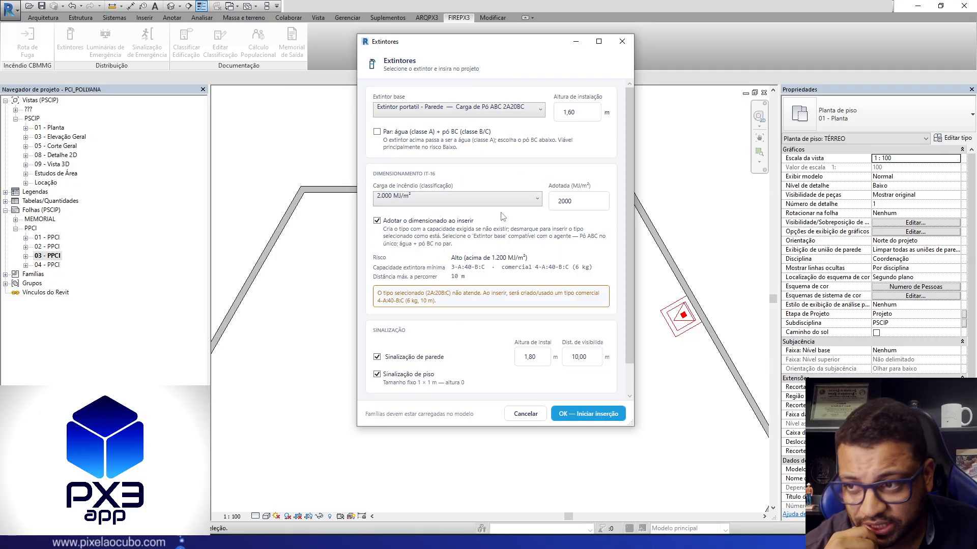
Step: Set the fire load to COMERCIAL VAREJISTA C-2 — 800 MJ/m² and the base extinguisher to Extintor portatil - Parede — Carga de Pó ABC
click(511, 204)
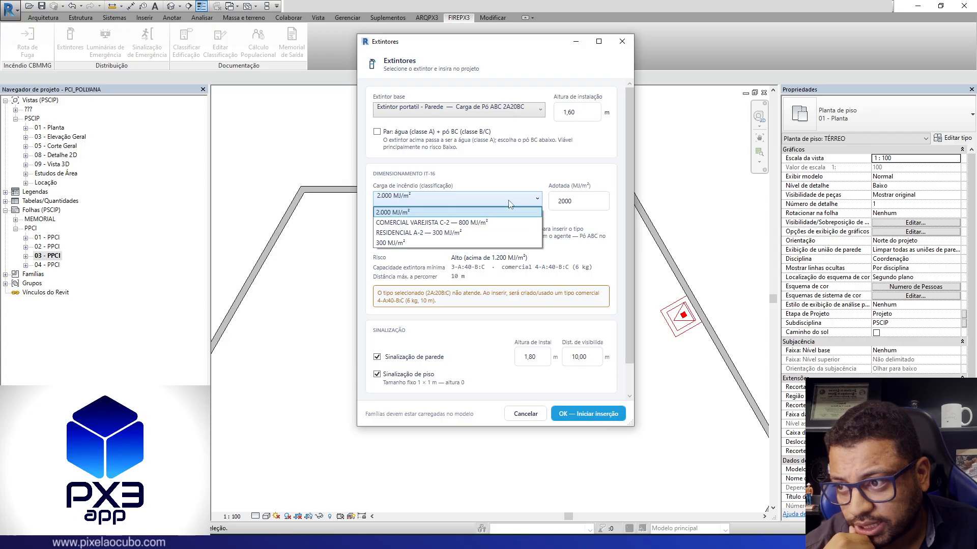
click(462, 223)
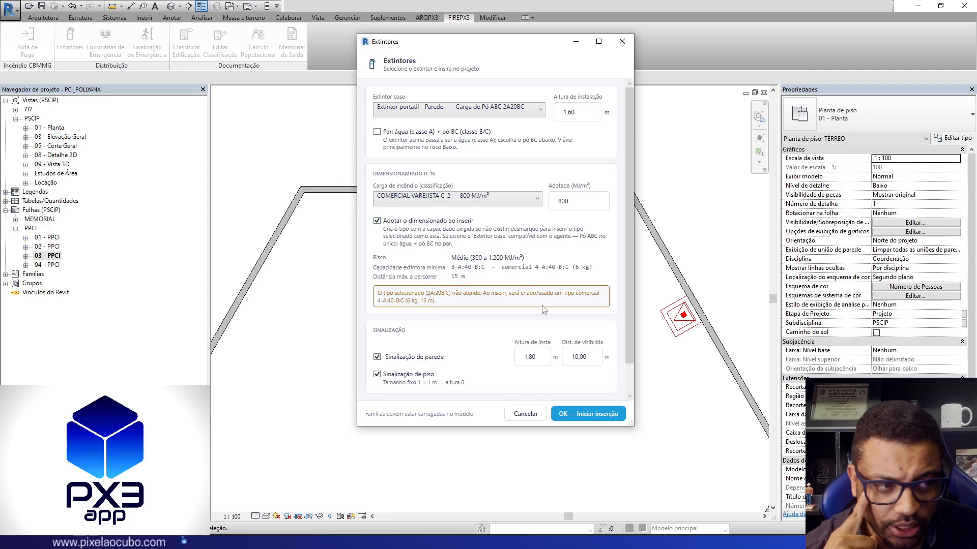
click(527, 113)
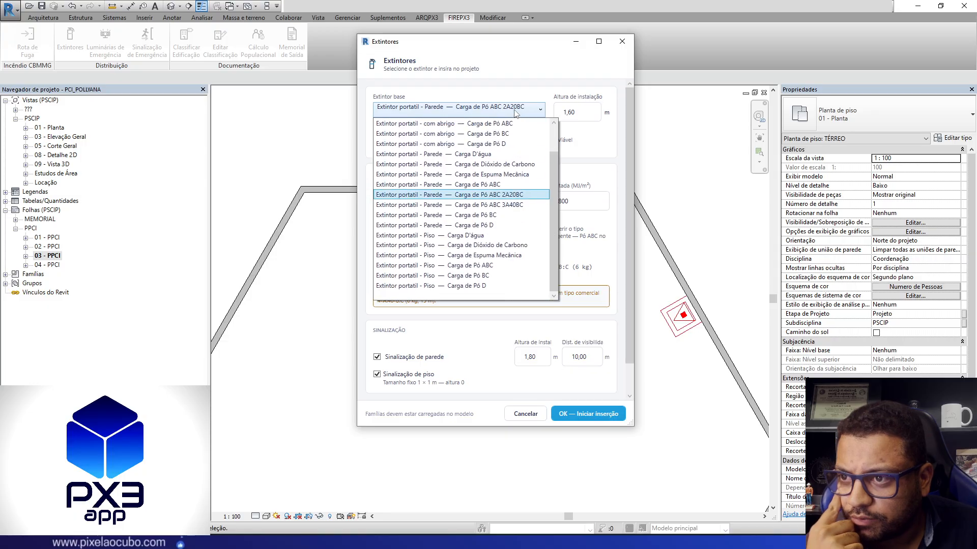
click(409, 186)
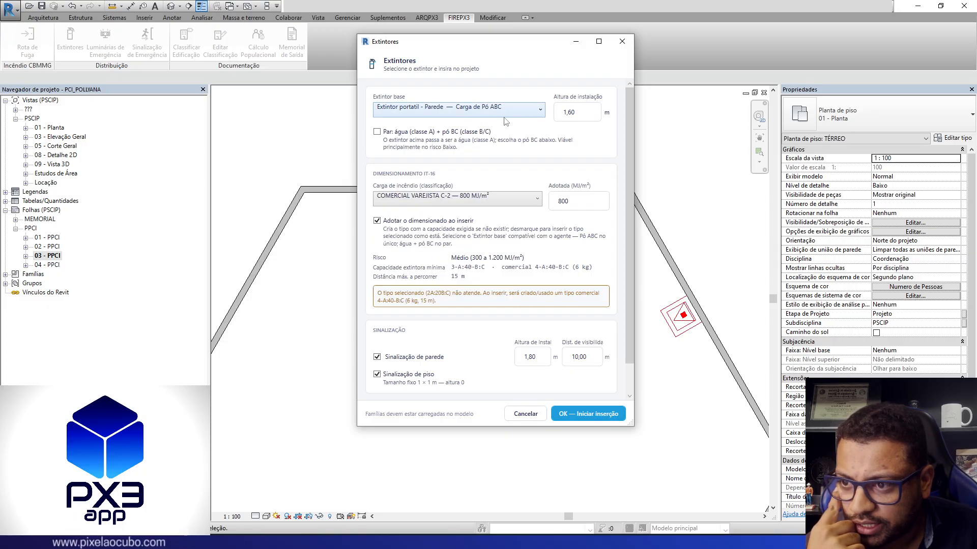
Step: Compare the IT-16 sizing for RESIDENCIAL A-2 — 300 MJ/m², 2.000 MJ/m² and COMERCIAL VAREJISTA C-2 — 800 MJ/m², ending on the C-2 classification
click(493, 201)
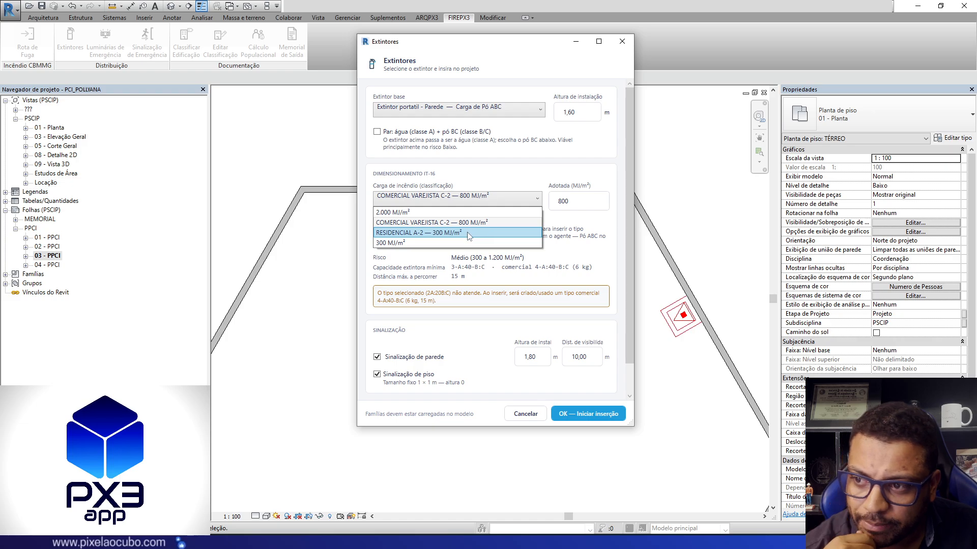
click(469, 234)
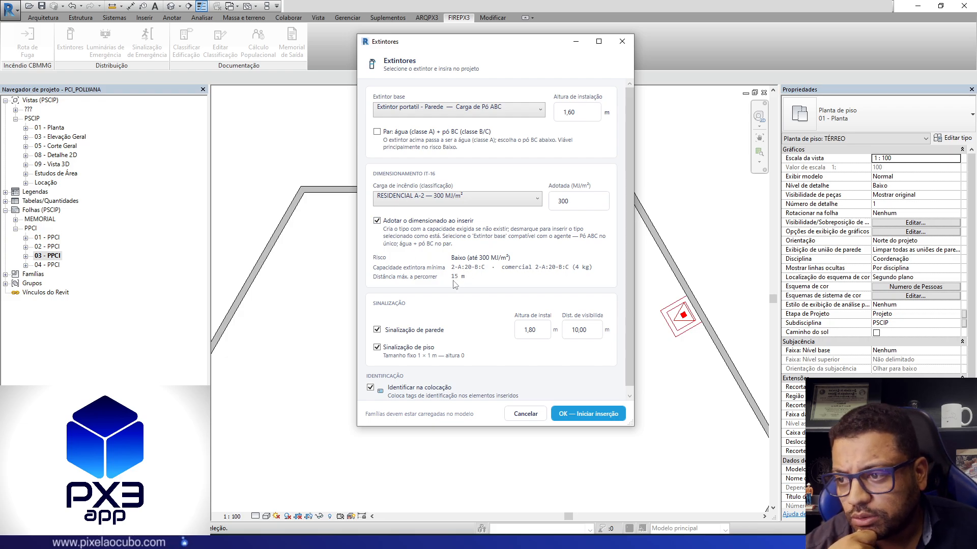
click(461, 201)
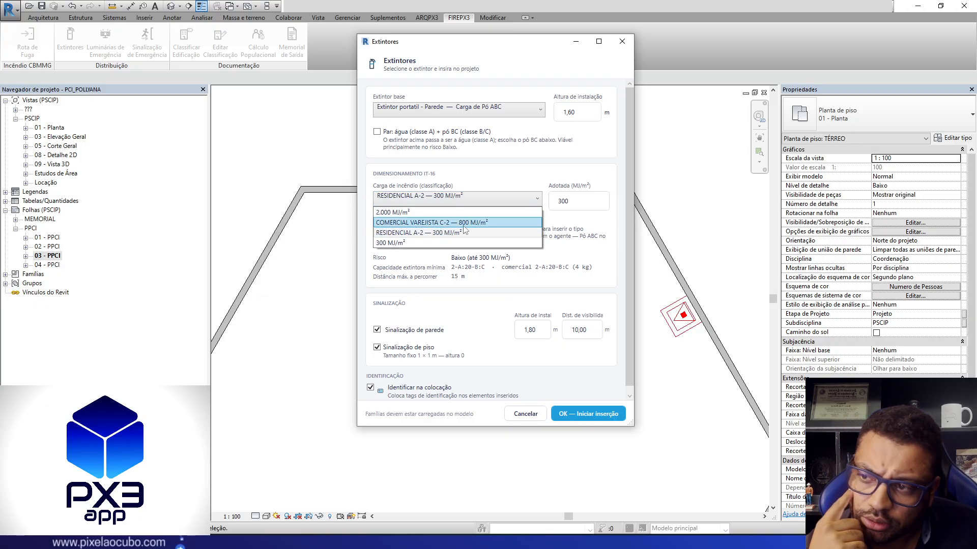
click(426, 223)
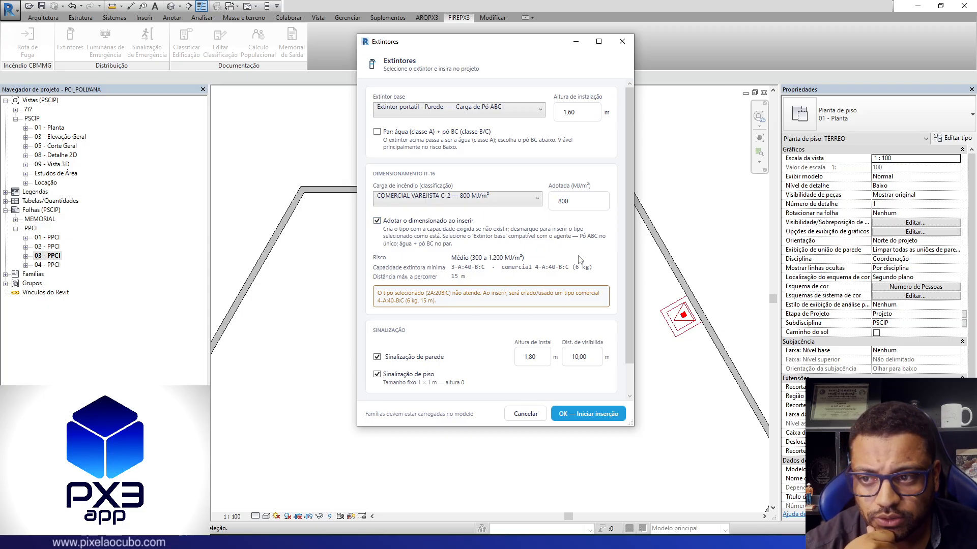
click(473, 204)
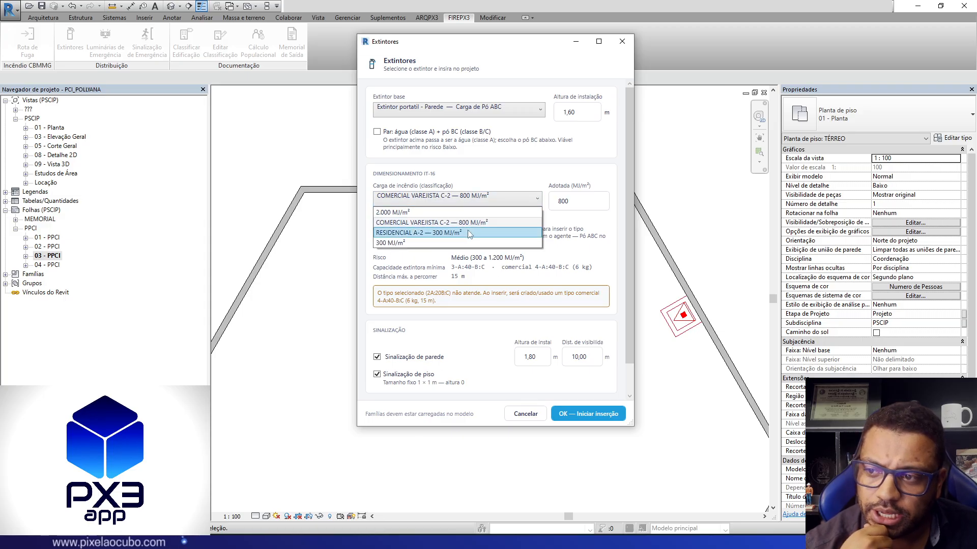
click(396, 213)
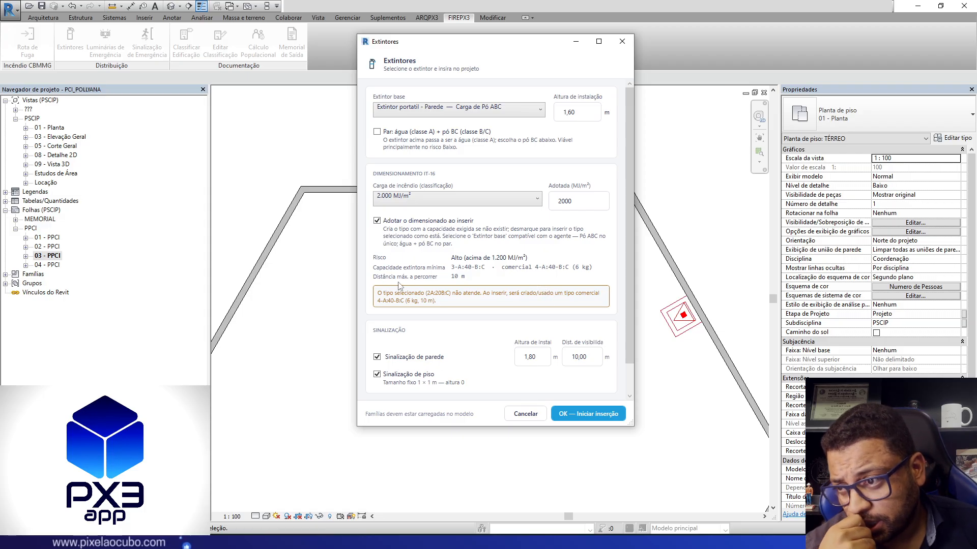
click(455, 200)
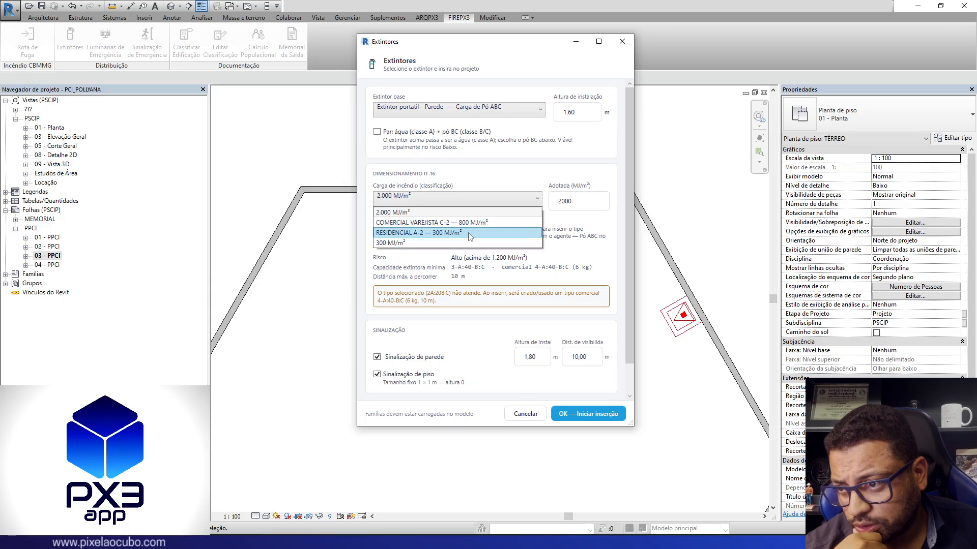
click(398, 232)
click(438, 199)
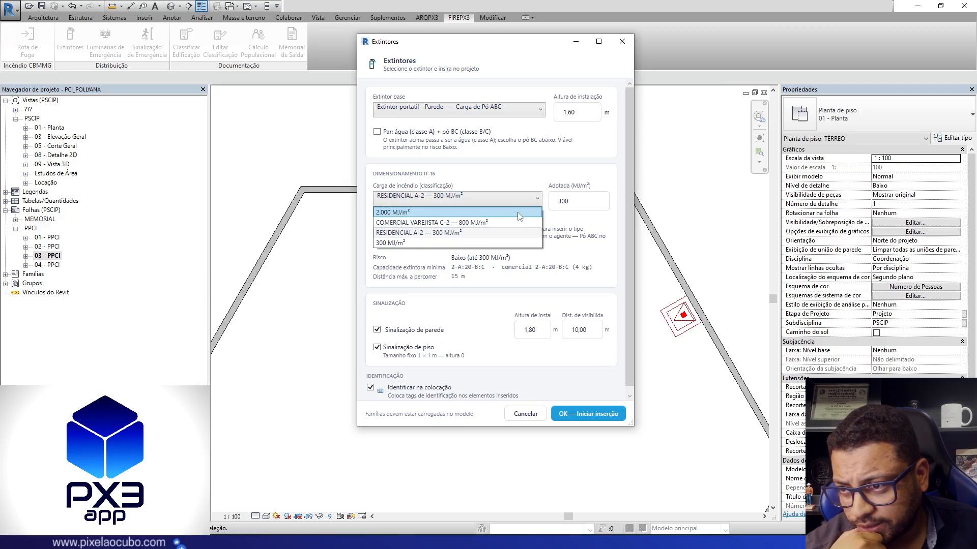
click(489, 224)
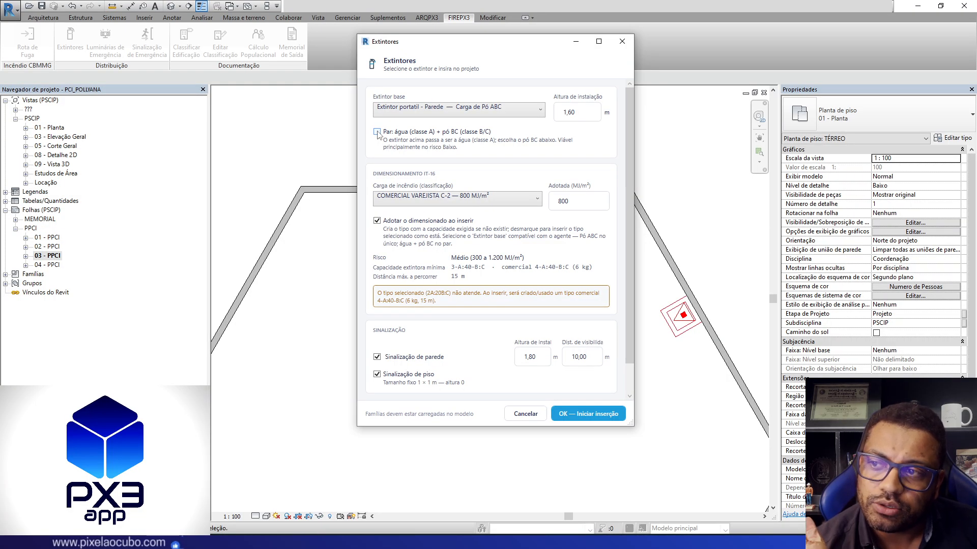
Step: Enable the water (class A) plus BC powder pair and set the base extinguisher to Extintor portatil - Parede — Carga D'água
click(488, 111)
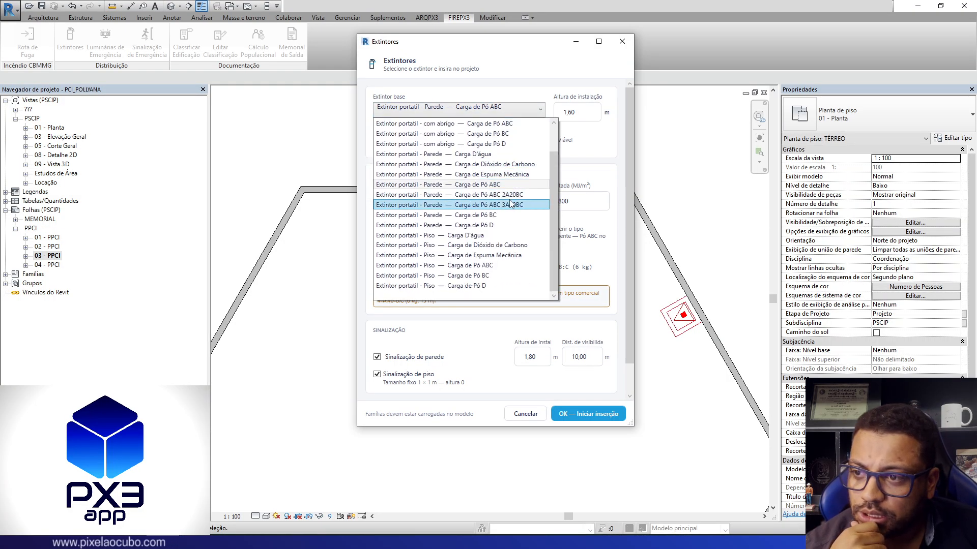
click(488, 109)
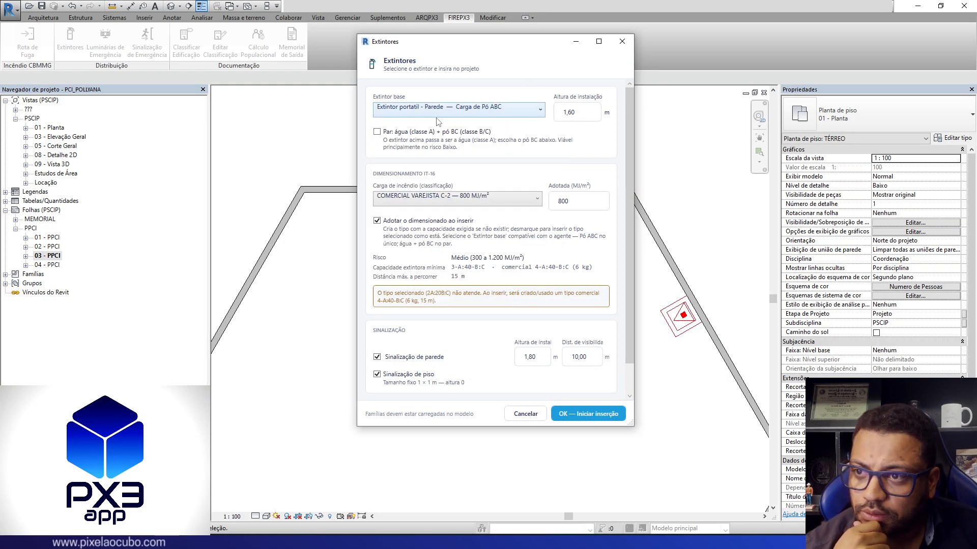
click(378, 132)
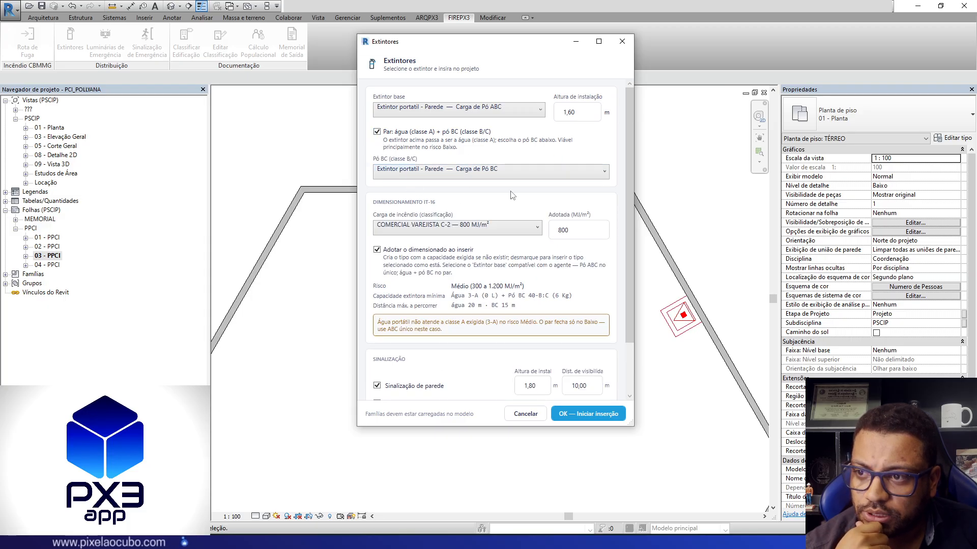
click(493, 108)
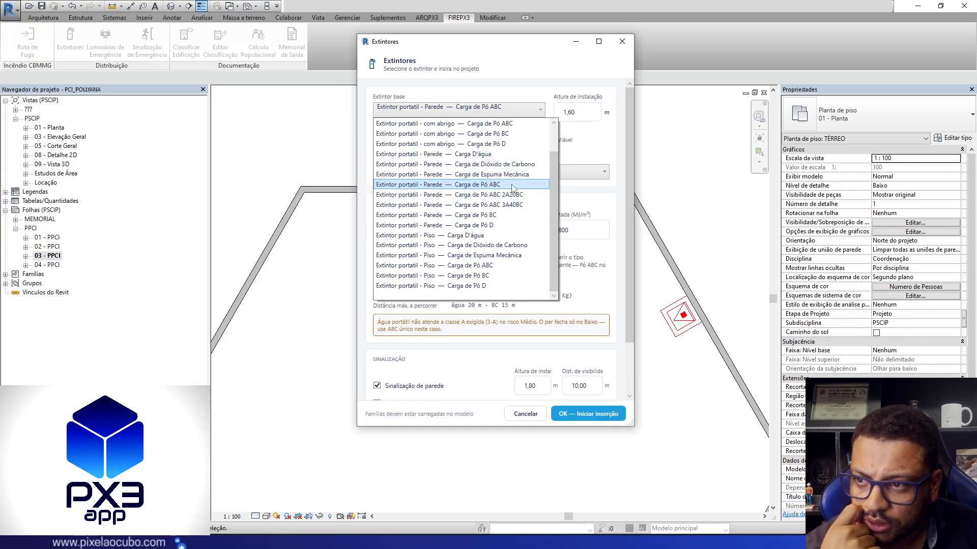
click(449, 155)
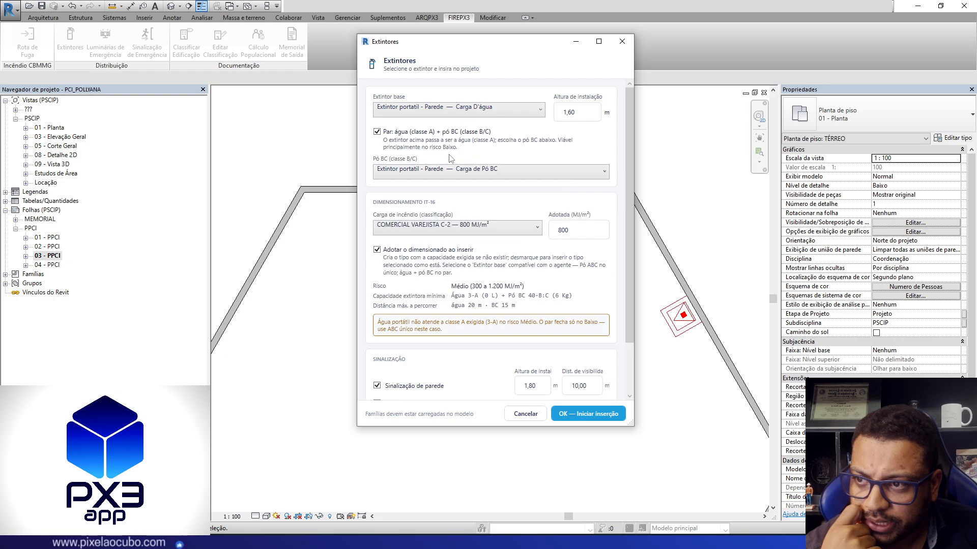
click(442, 114)
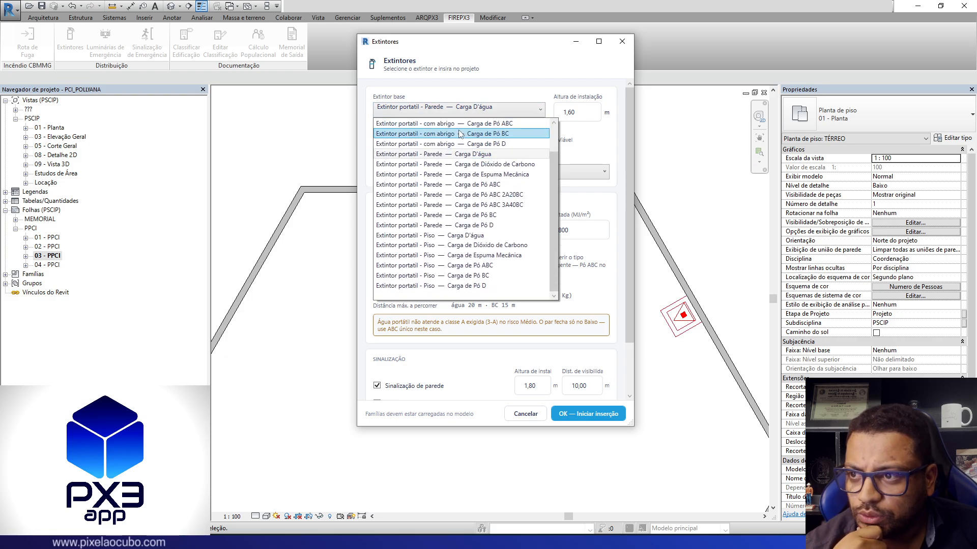
click(478, 185)
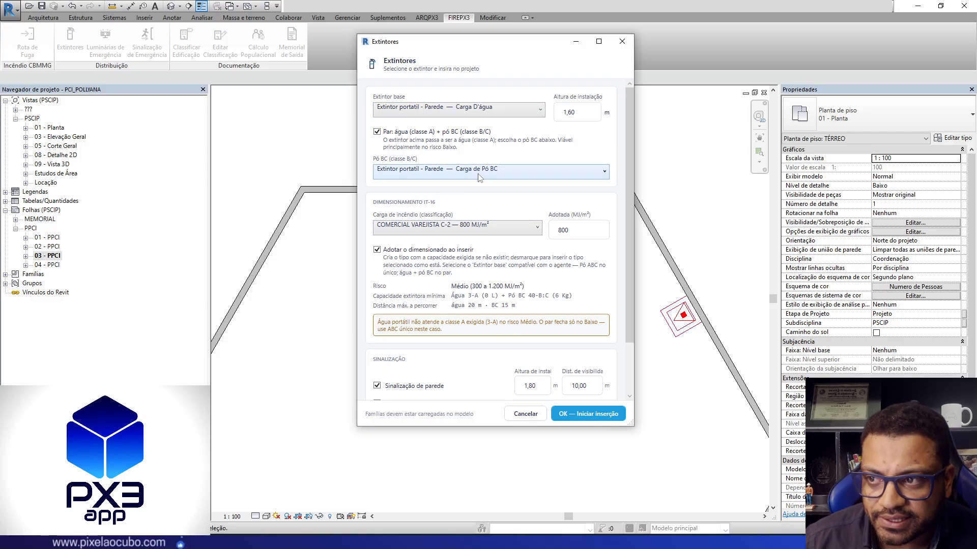
Step: Set the pair's fire load classification to RESIDENCIAL A-2 — 300 MJ/m² and review its sizing and installation height
click(463, 230)
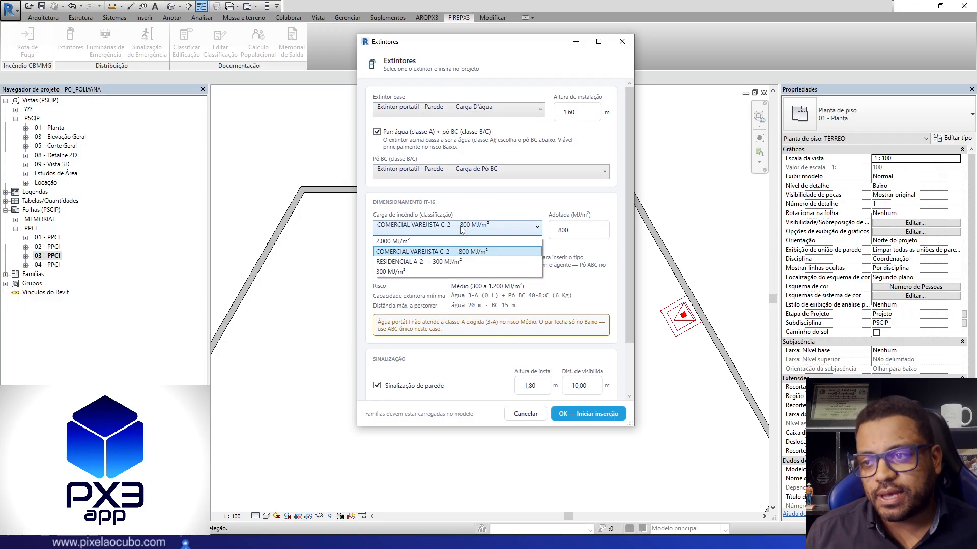
click(435, 263)
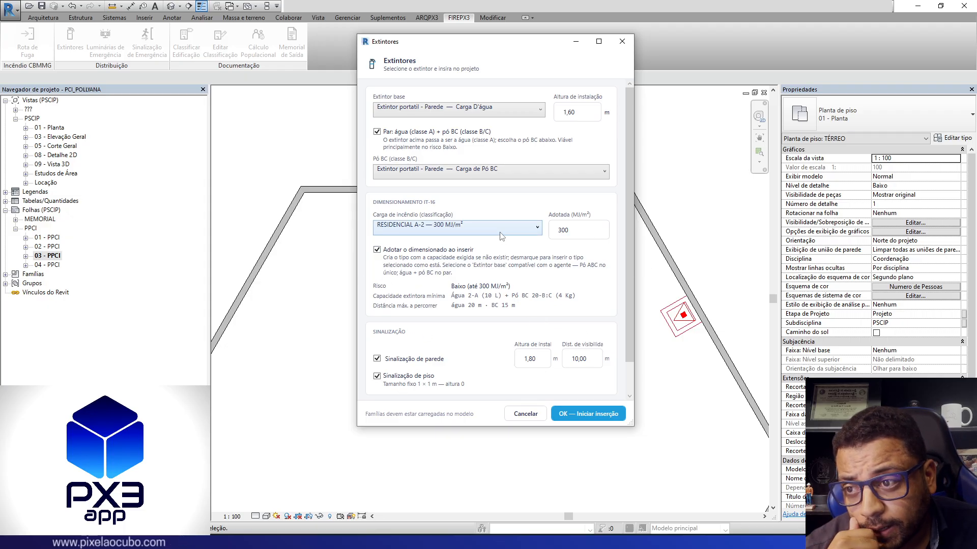
double_click(590, 111)
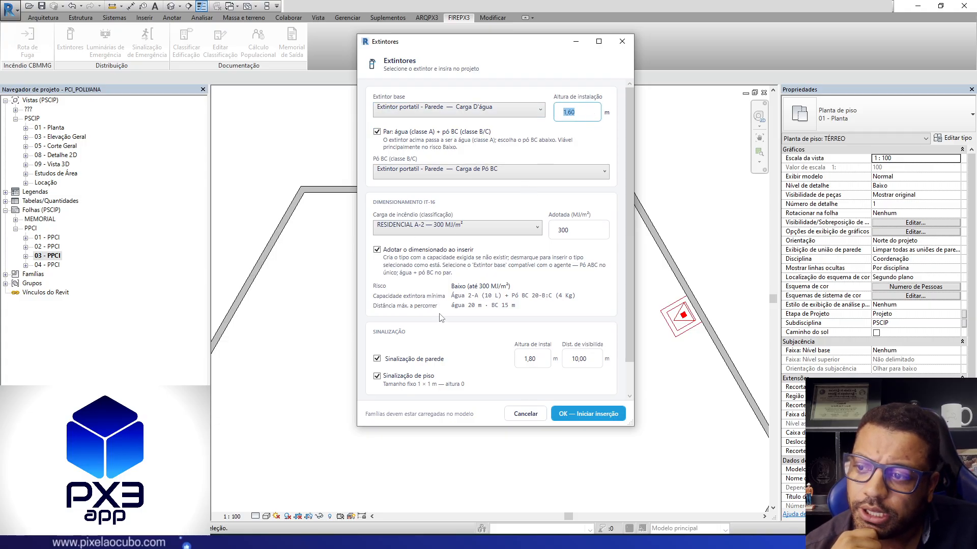
scroll(405, 386, down, 1)
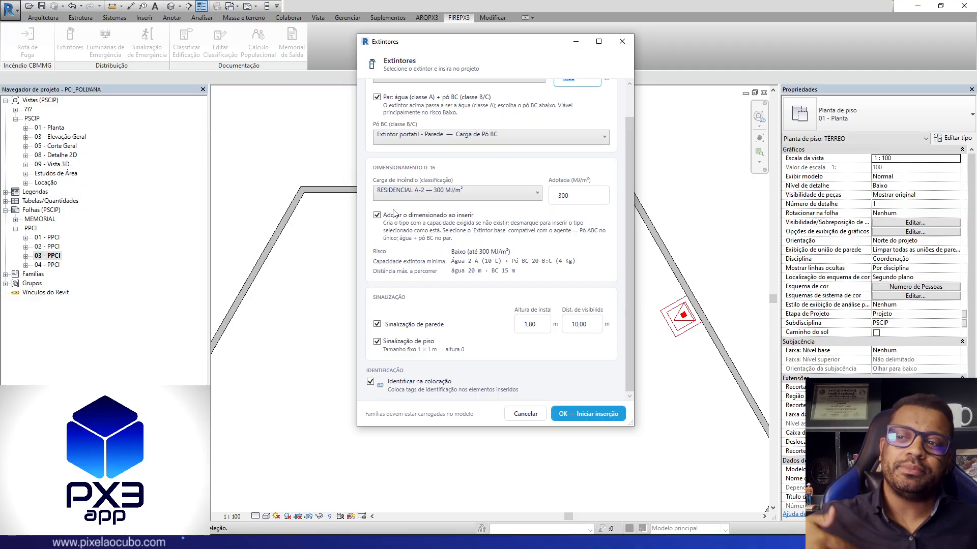
scroll(398, 212, up, 2)
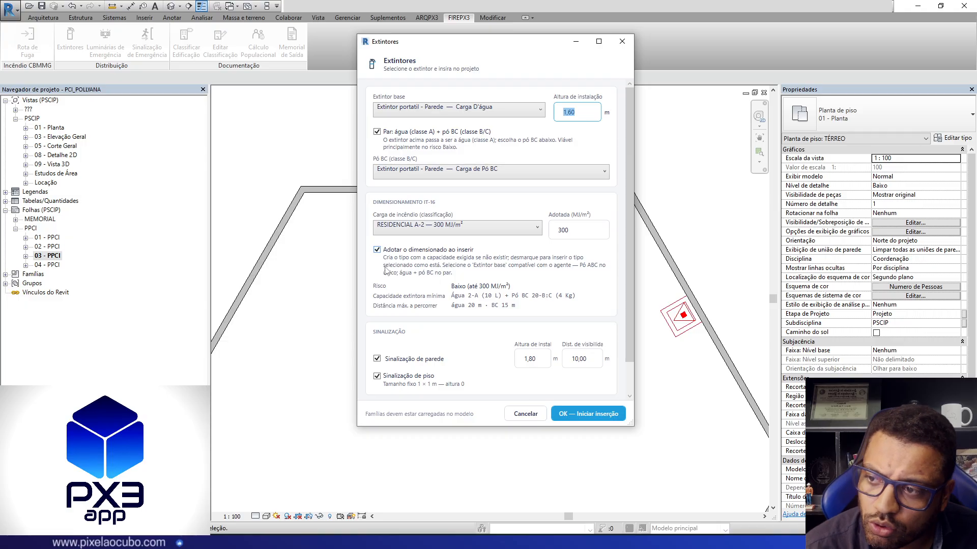
Step: Switch the Adotar o dimensionado ao inserir option off and back on, and review the signage and identification settings
click(377, 249)
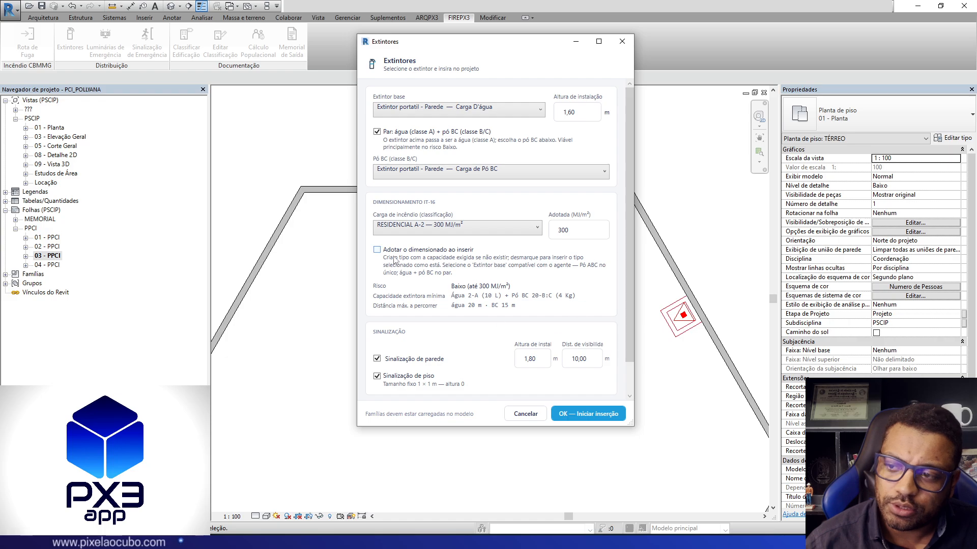
click(377, 250)
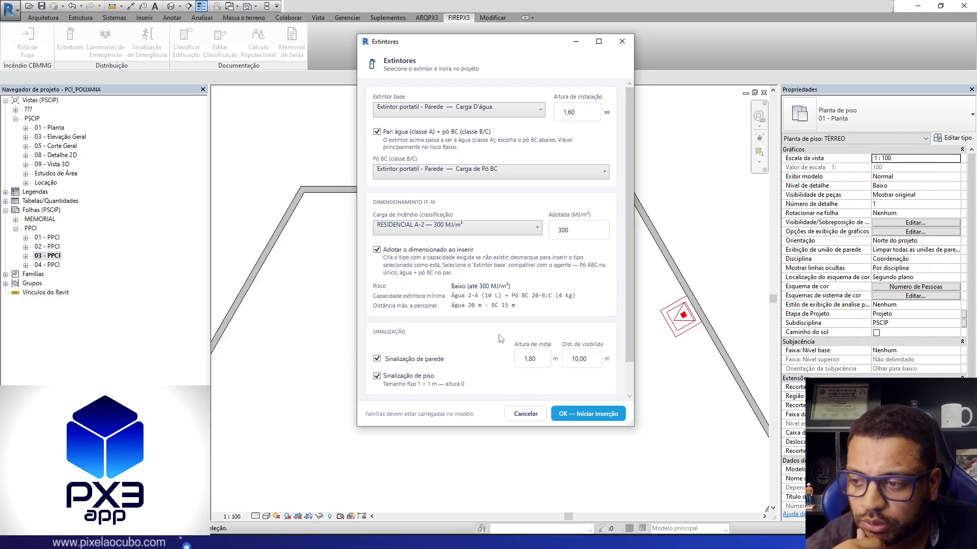
scroll(473, 326, down, 1)
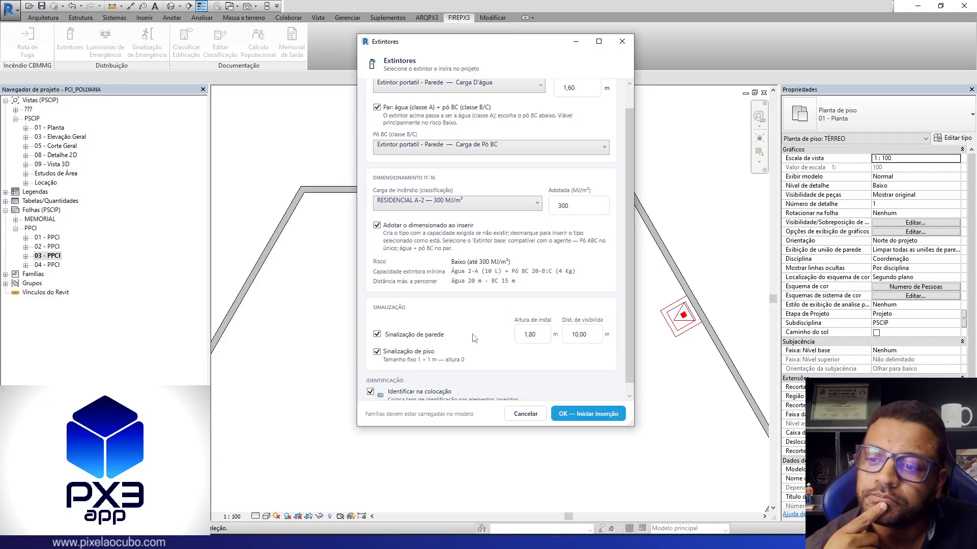
scroll(473, 338, down, 1)
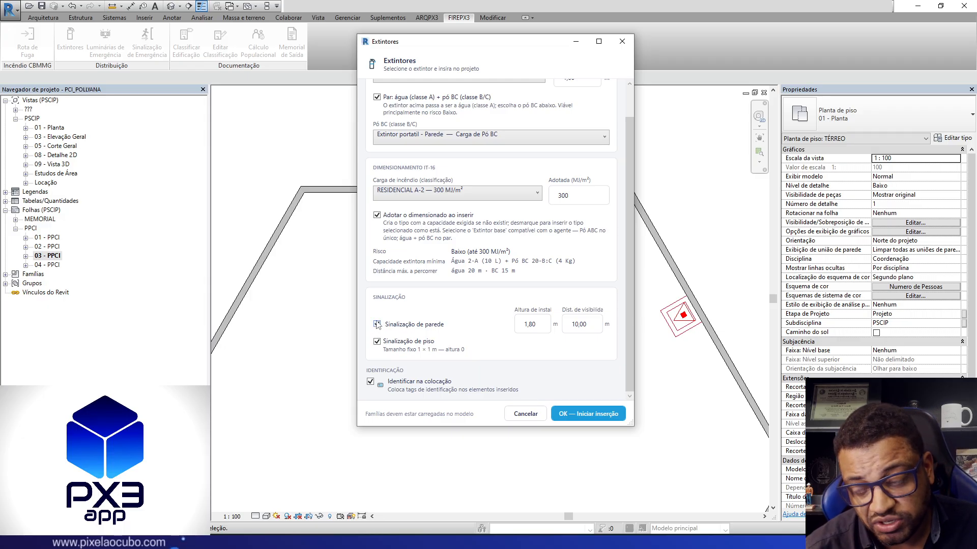
Step: Switch the Sinalização de piso option off and back on, and review the wall signage's installation height and visibility distance
click(377, 341)
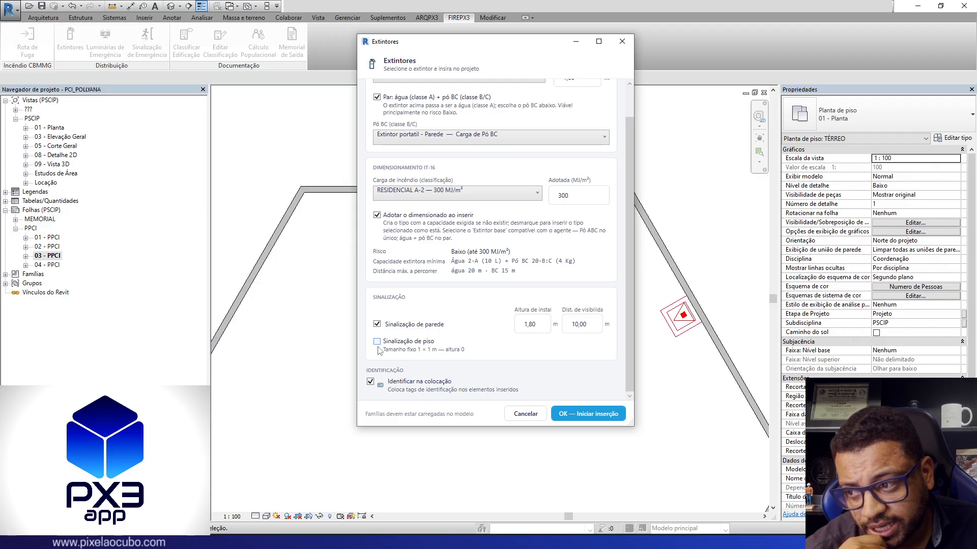
click(377, 341)
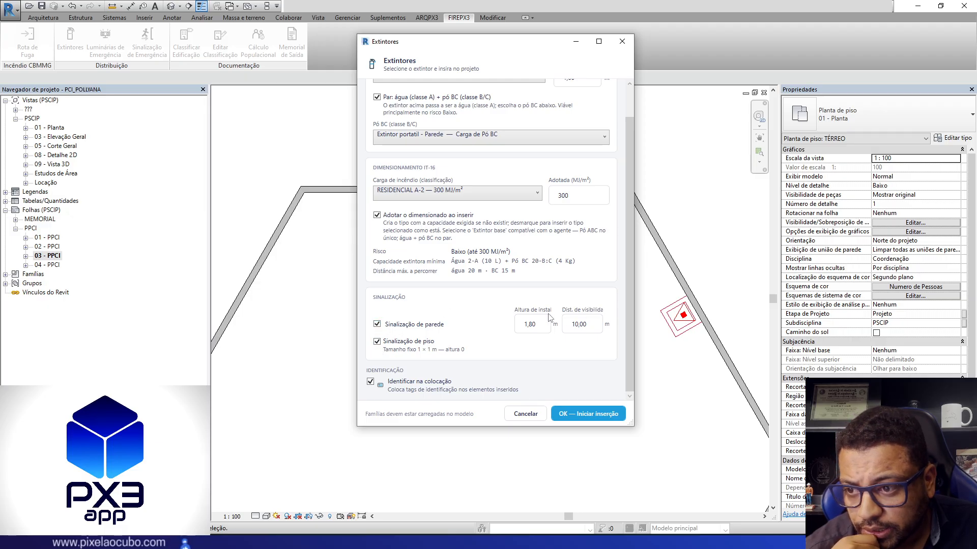
click(537, 325)
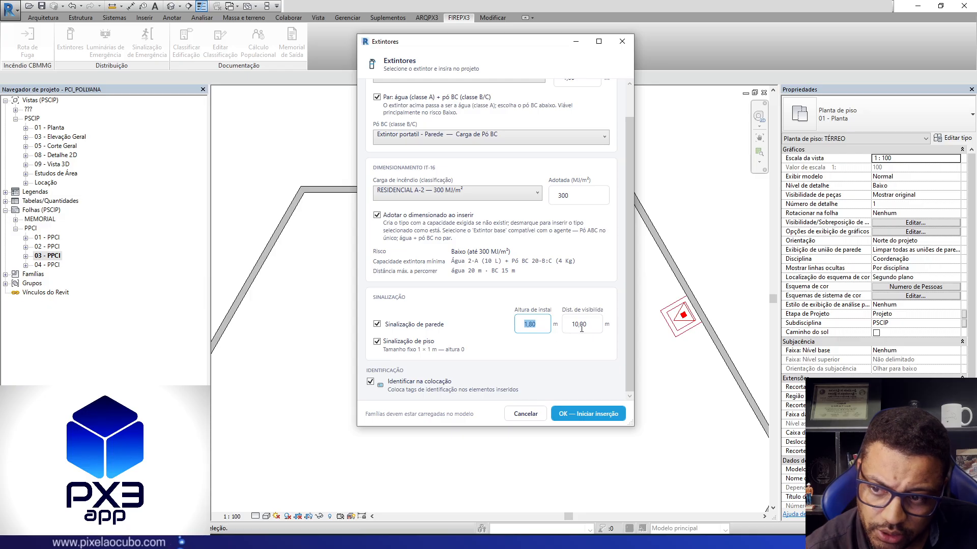
click(587, 327)
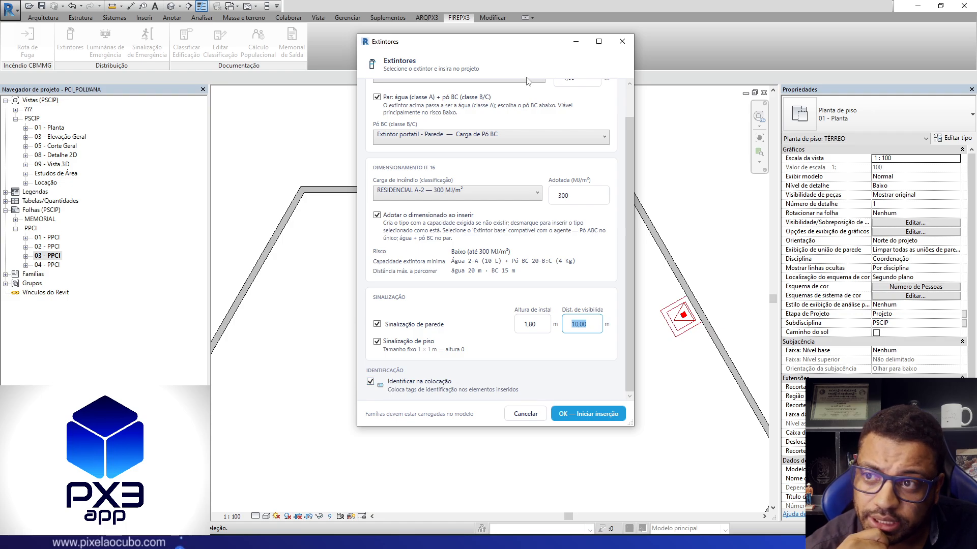
drag(529, 51, 790, 83)
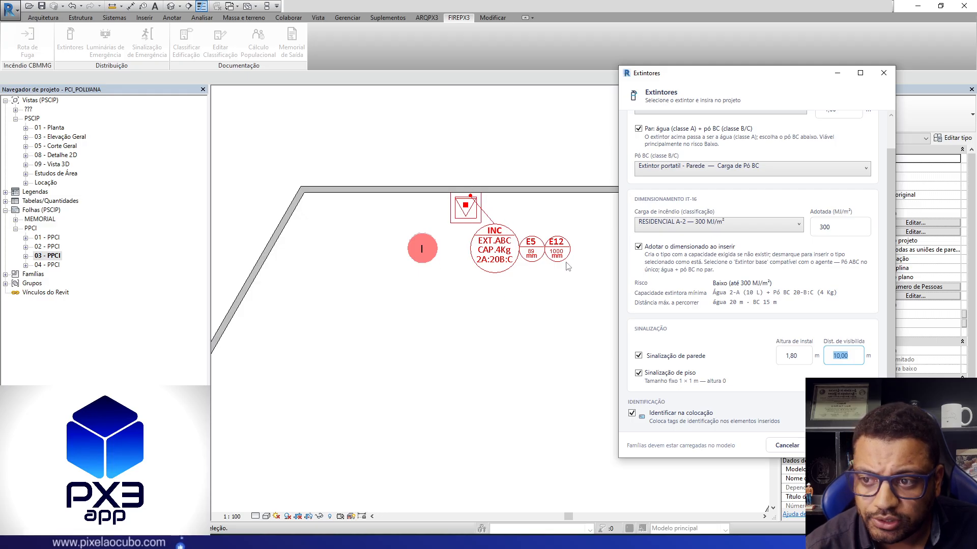
drag(772, 80, 445, 81)
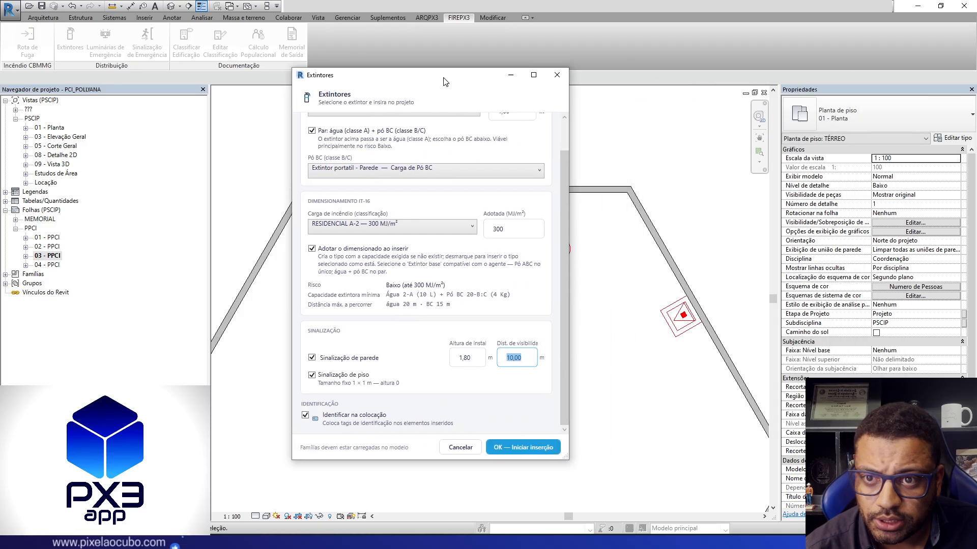
Step: Insert the water plus BC powder extinguisher pair with its signage and tags on the hexagon's upper-left sloping wall, and finish the insertion
click(523, 447)
scroll(614, 159, down, 3)
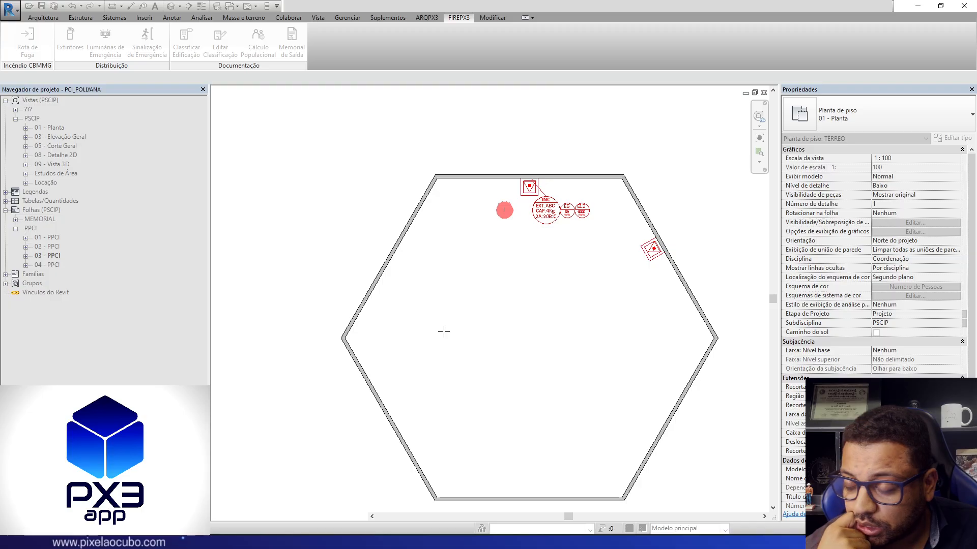
scroll(410, 276, up, 3)
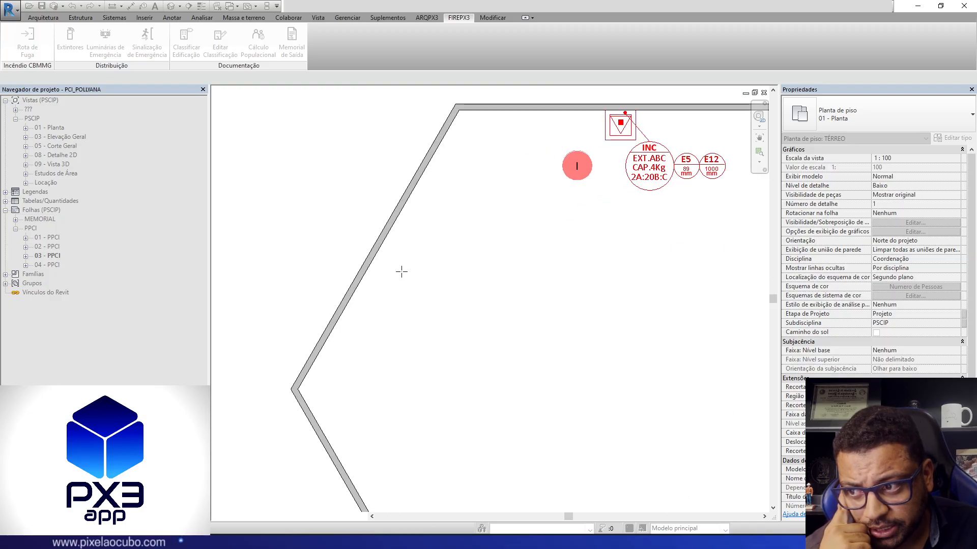
click(402, 272)
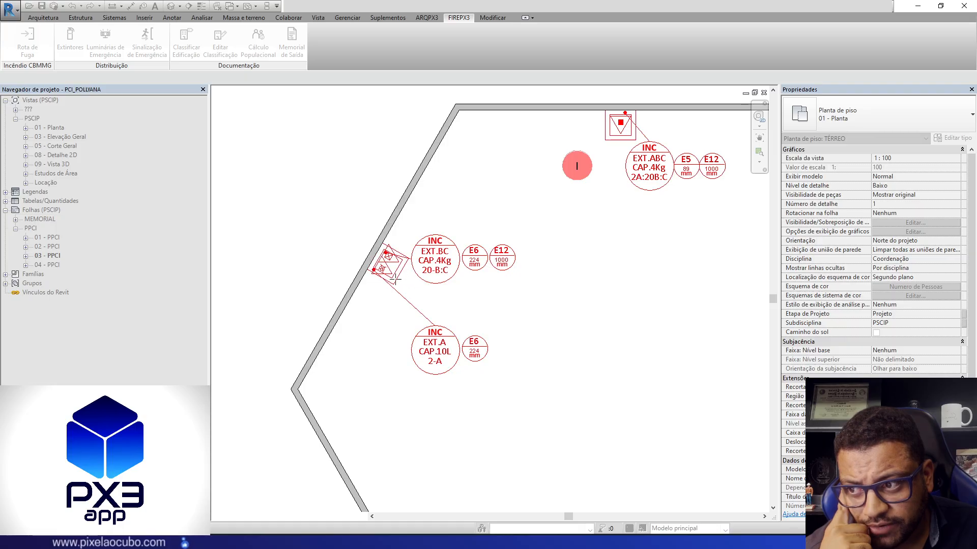
scroll(369, 270, up, 3)
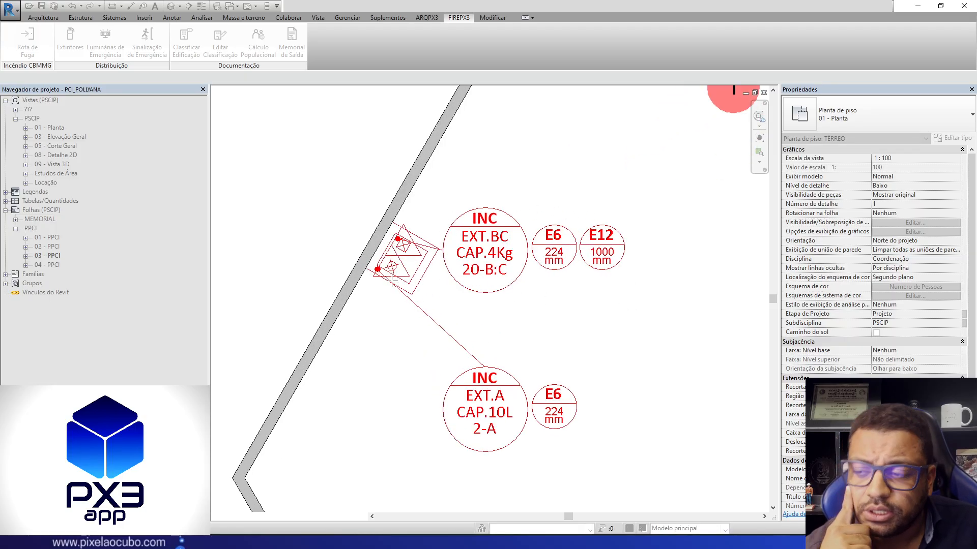
scroll(400, 275, up, 3)
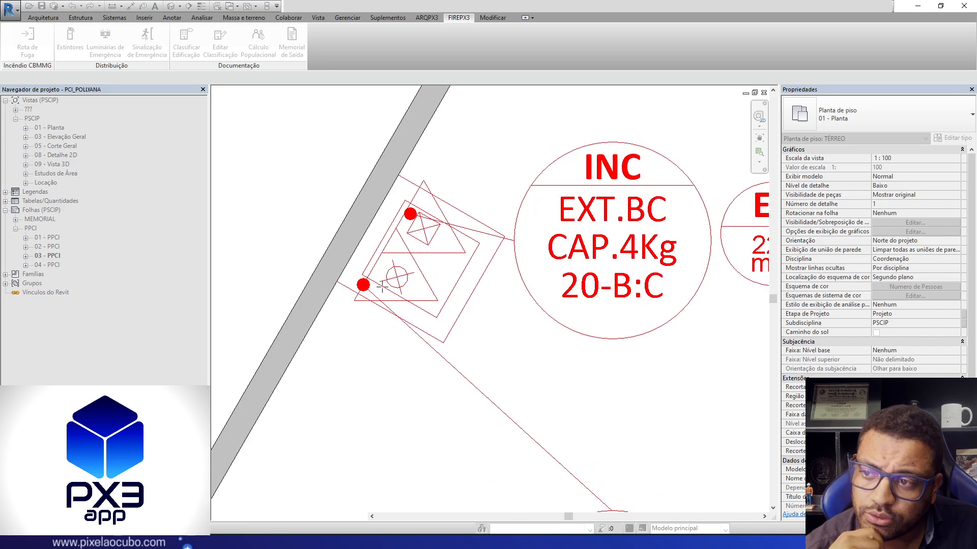
scroll(400, 274, down, 3)
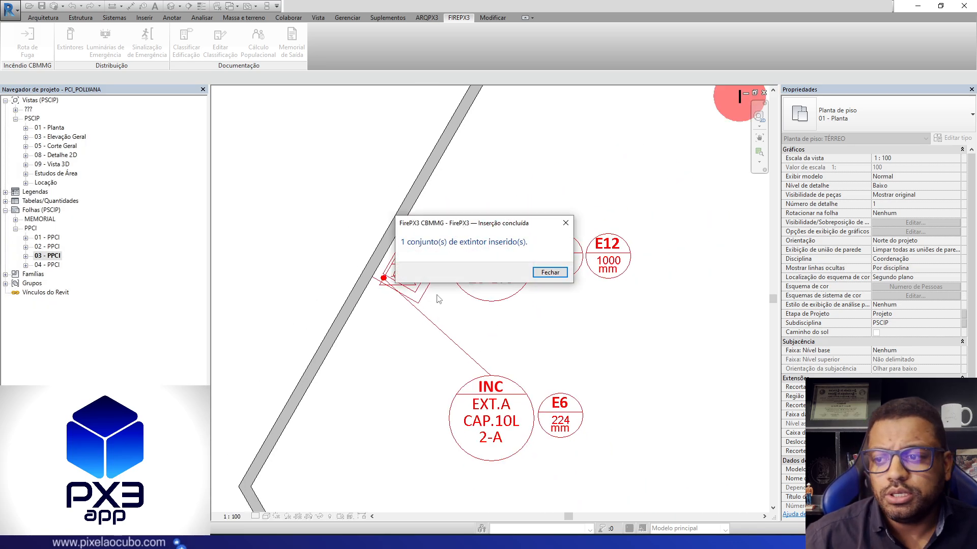
key(Return)
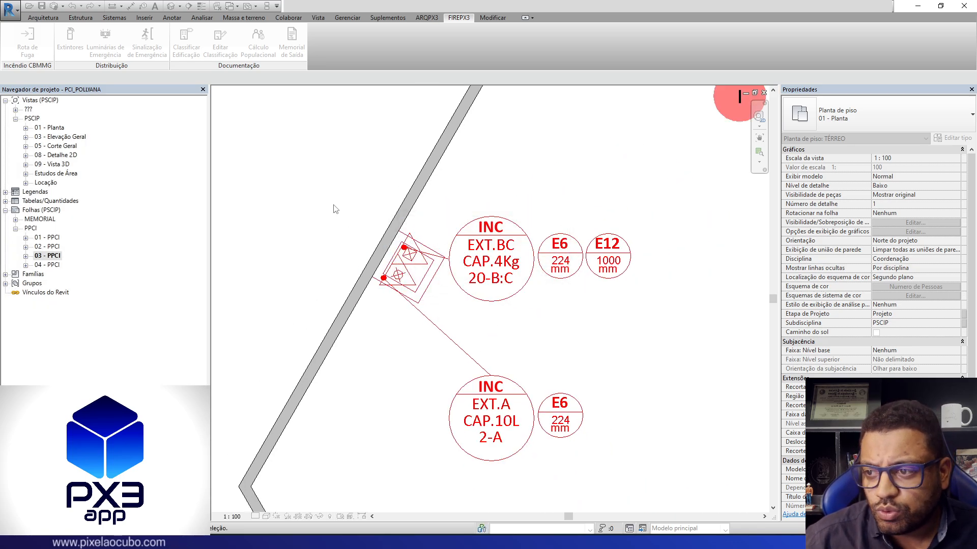
Step: Isolate the inserted extinguisher pair and its signage in a 3D view with a section box, seen from the front of the wall
drag(331, 210, 482, 341)
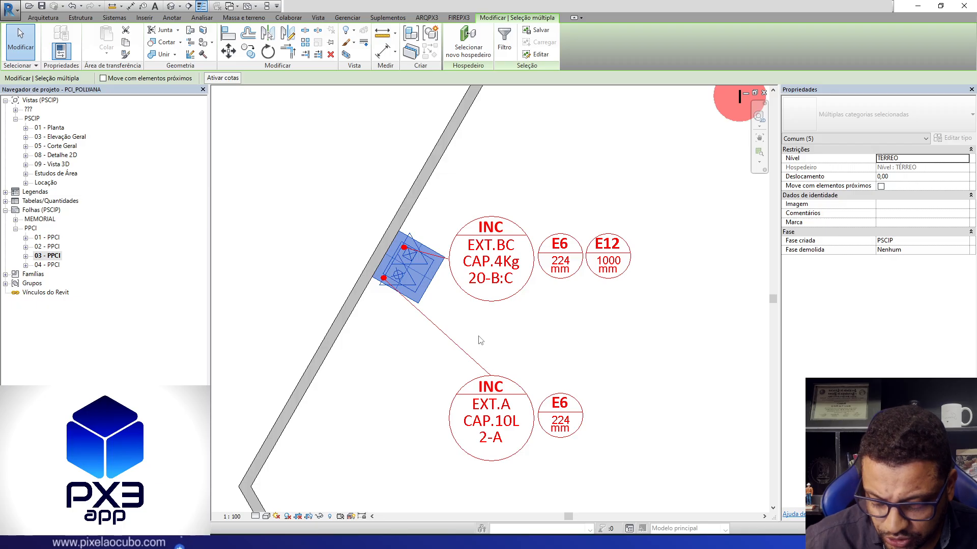
key(b)
key(x)
mouse_move(522, 331)
shift+middle_down()
mouse_move(558, 351)
mouse_move(323, 366)
mouse_move(373, 371)
shift+middle_up()
click(641, 375)
shift+middle_drag(619, 410, 612, 363)
scroll(462, 184, up, 1)
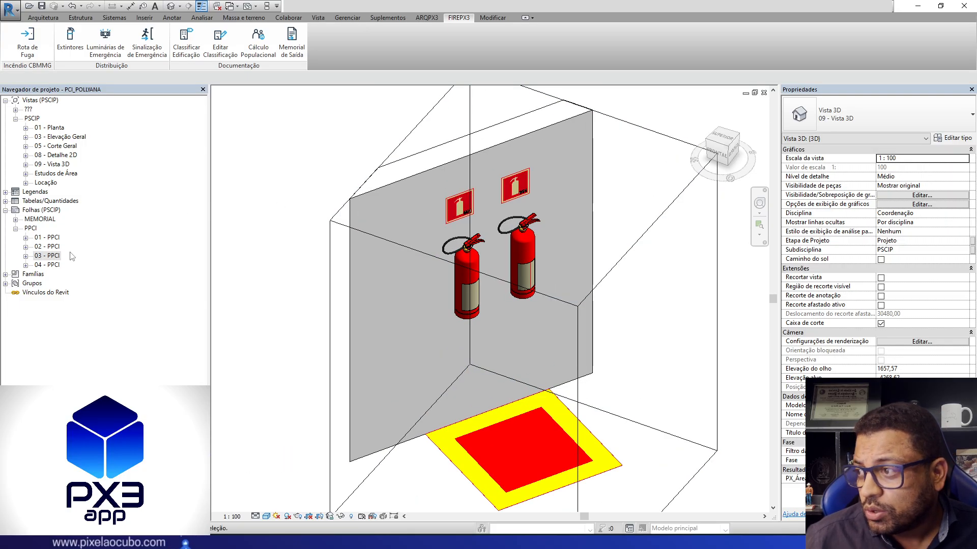
Step: Set the Anotação text of the E6 sign above the left extinguisher to A
scroll(460, 195, up, 4)
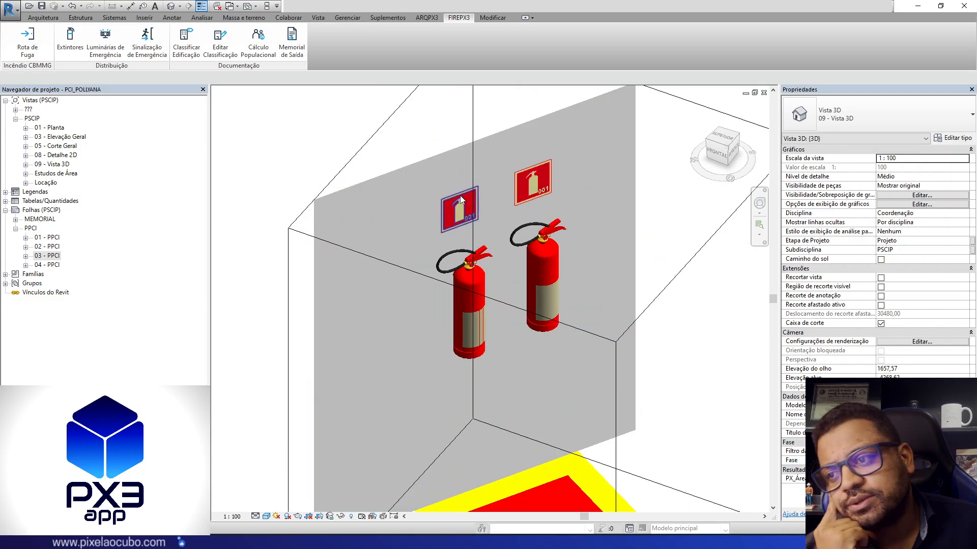
click(461, 196)
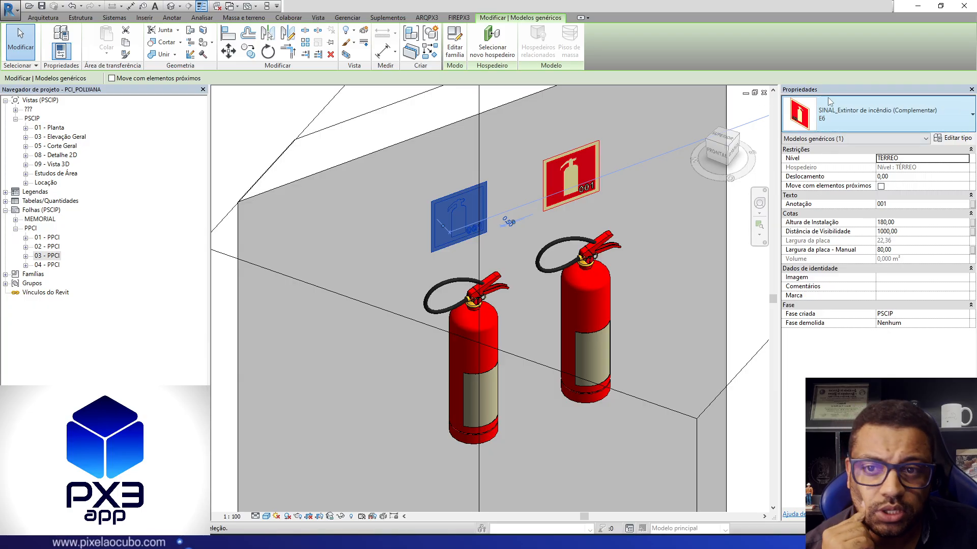
scroll(466, 232, up, 2)
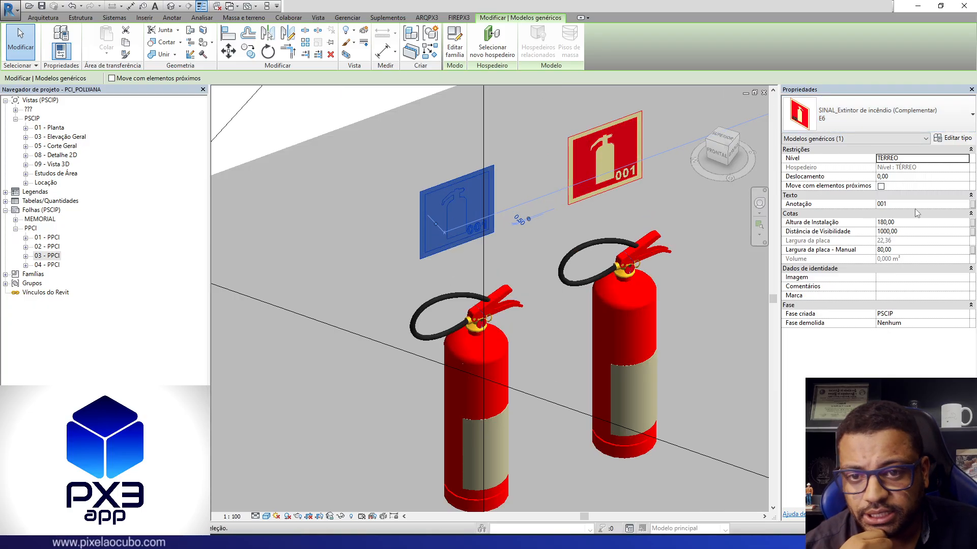
click(965, 205)
click(965, 205)
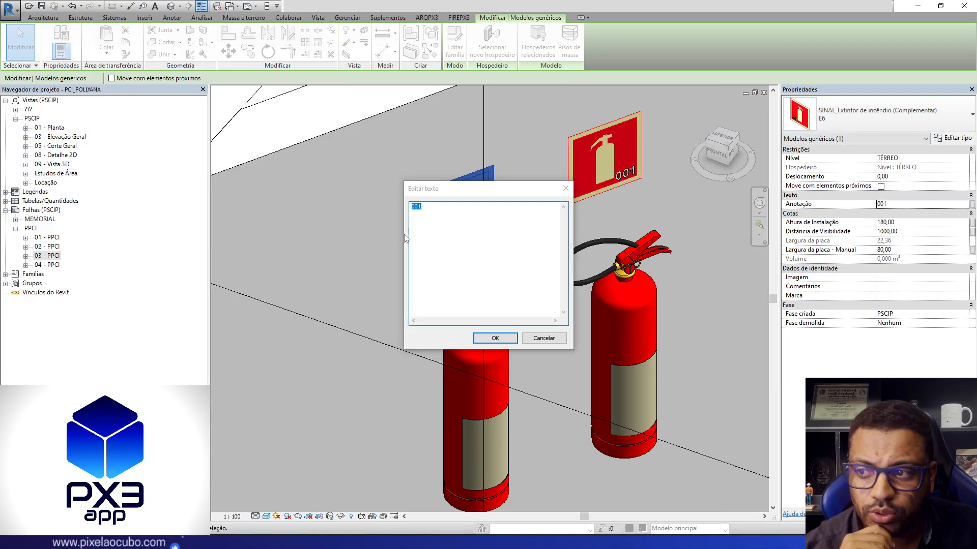
text(A)
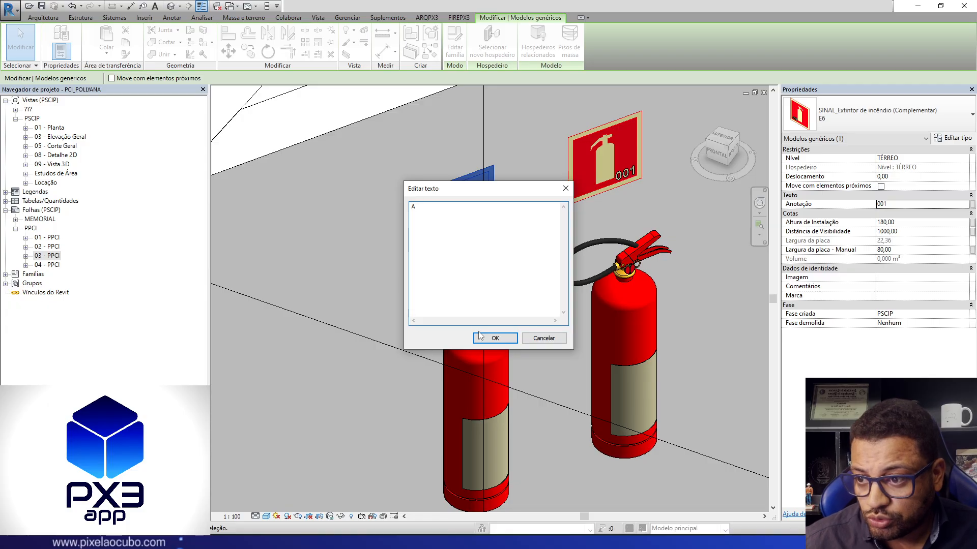
click(494, 338)
scroll(554, 249, up, 2)
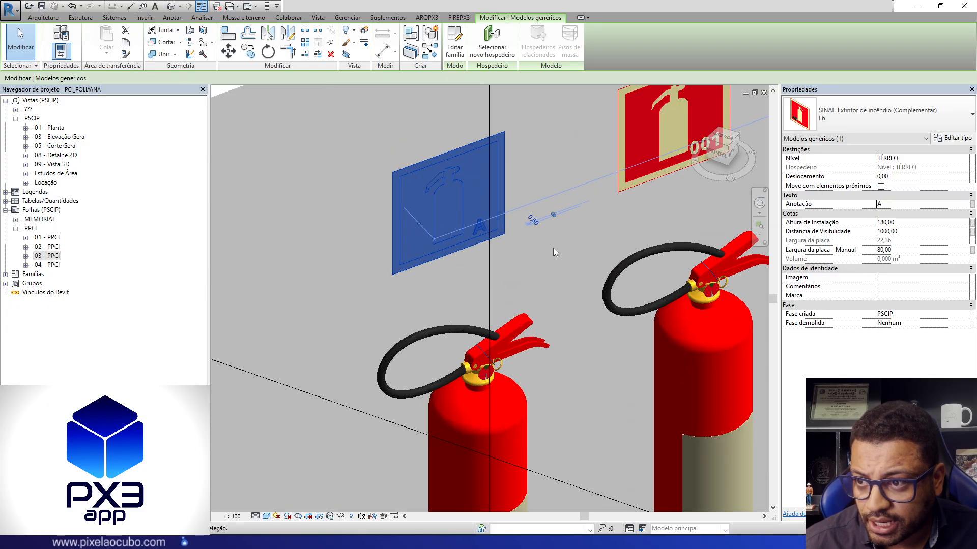
key(Escape)
Step: Set the Anotação text of the E6 sign above the right extinguisher to BC
middle_drag(515, 237, 423, 309)
click(570, 240)
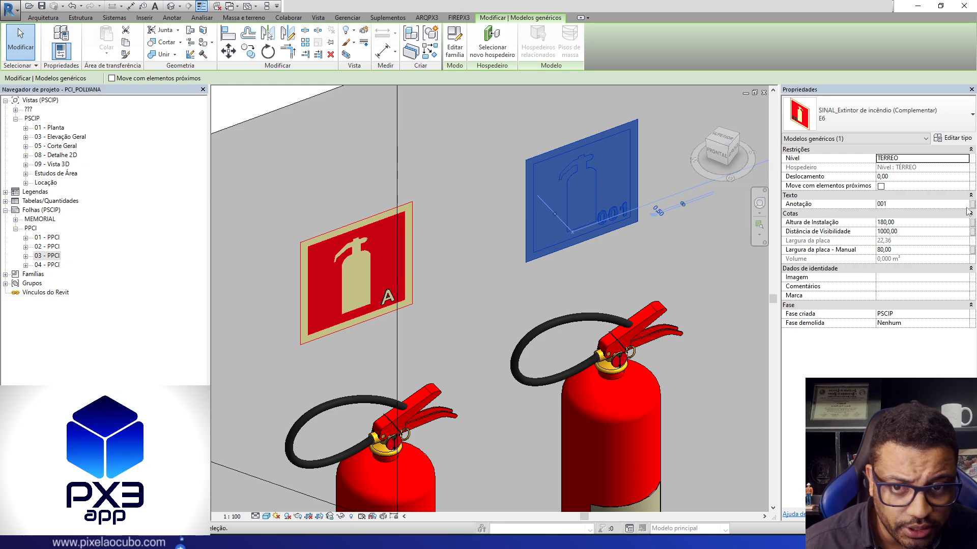
double_click(966, 204)
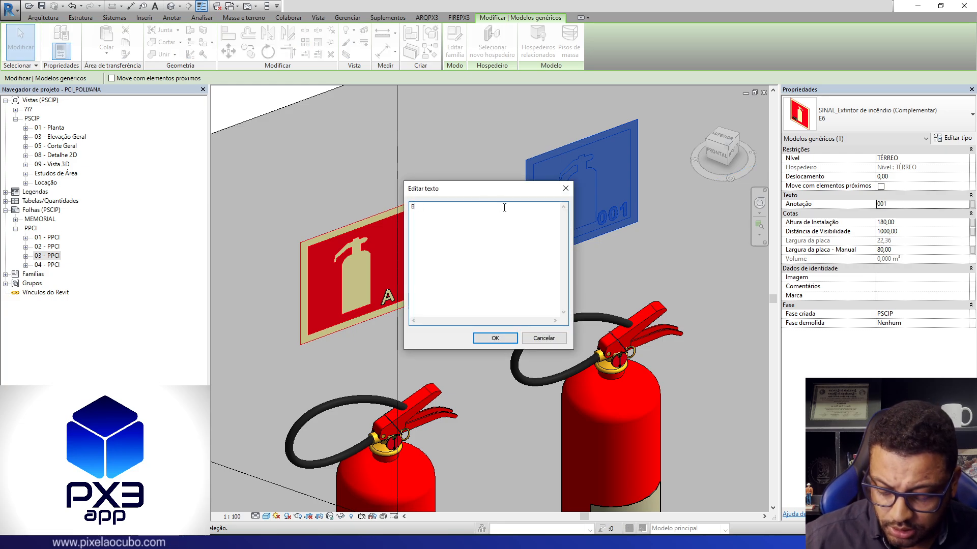
click(495, 338)
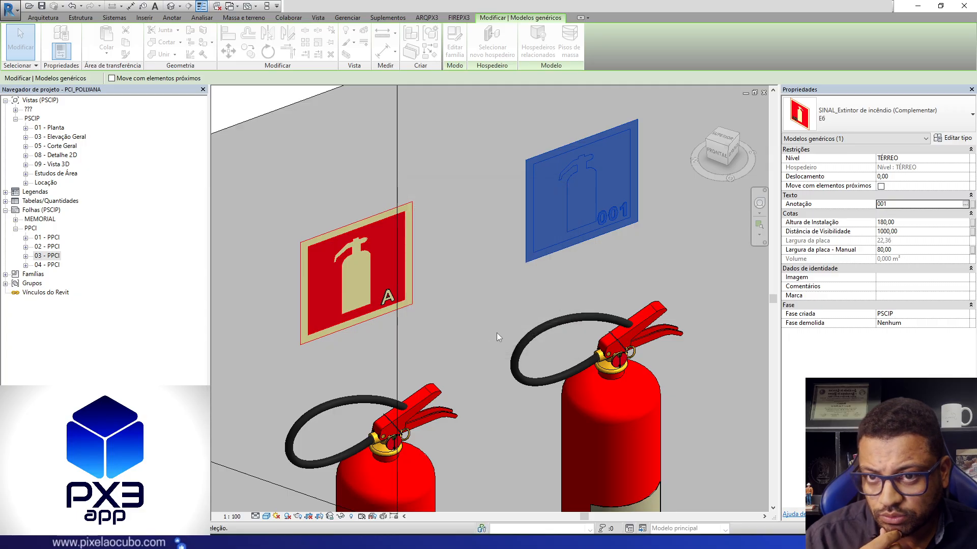
click(626, 257)
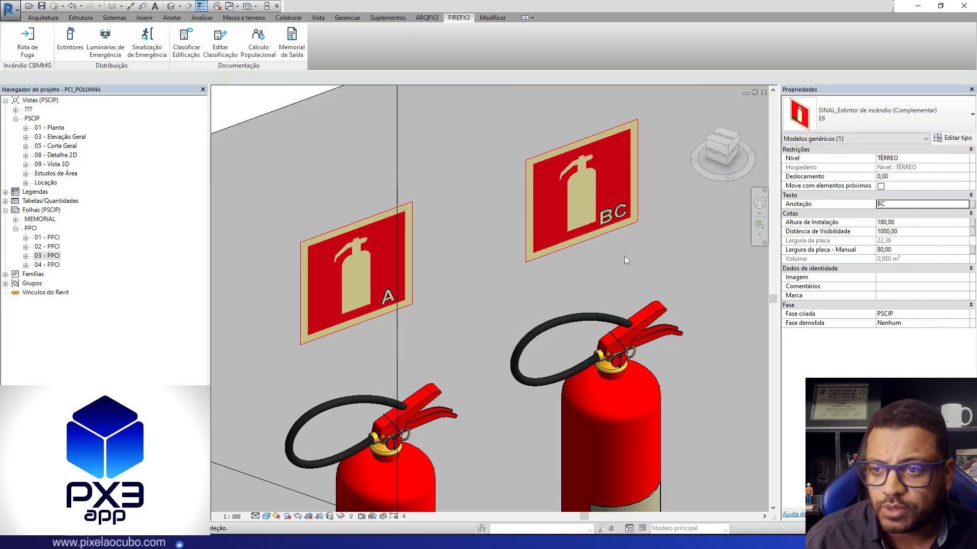
Step: Examine the extinguisher pair, its A and BC wall signs and the floor marking in 3D from several angles
scroll(528, 300, down, 1)
scroll(528, 304, down, 2)
shift+middle_drag(511, 374, 484, 327)
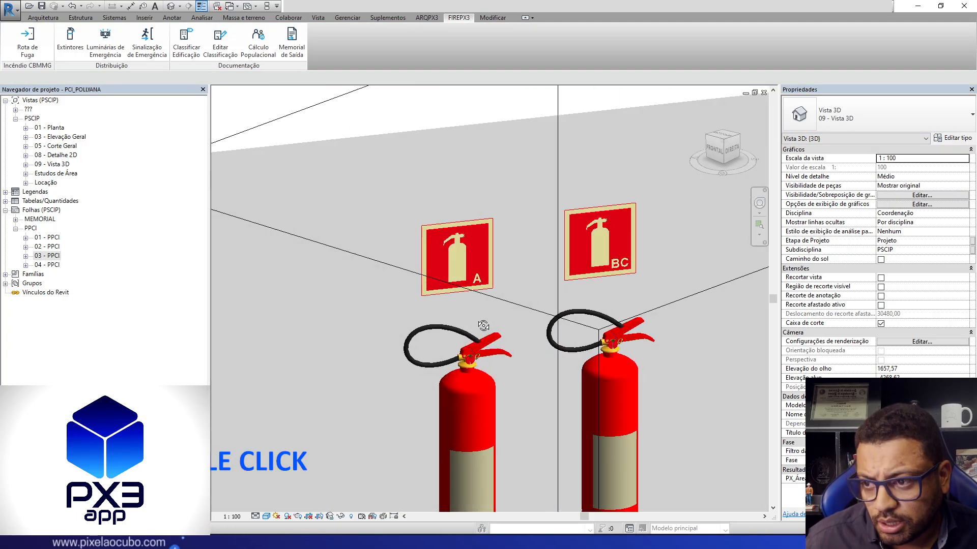
middle_drag(574, 358, 562, 148)
scroll(567, 161, down, 2)
shift+middle_drag(580, 266, 515, 305)
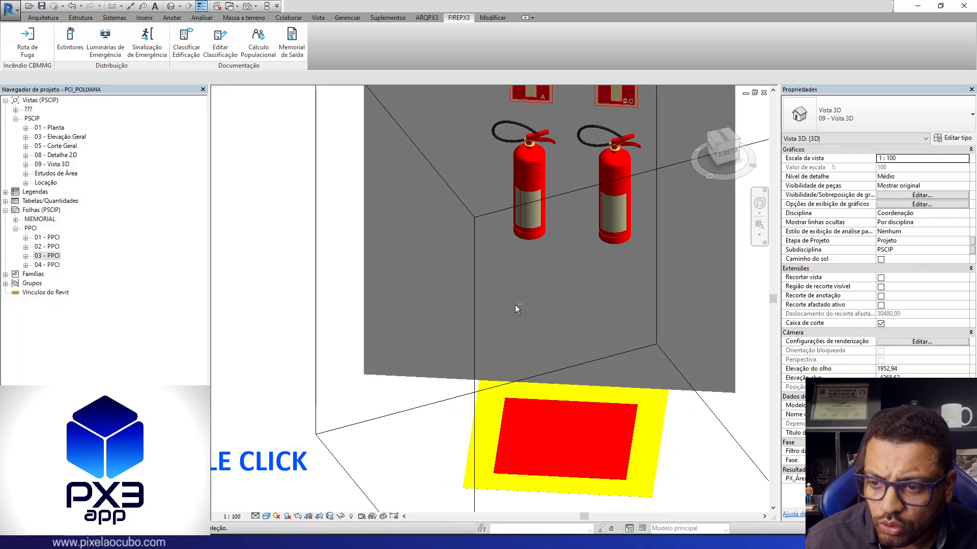
scroll(515, 307, down, 2)
shift+middle_drag(564, 284, 601, 326)
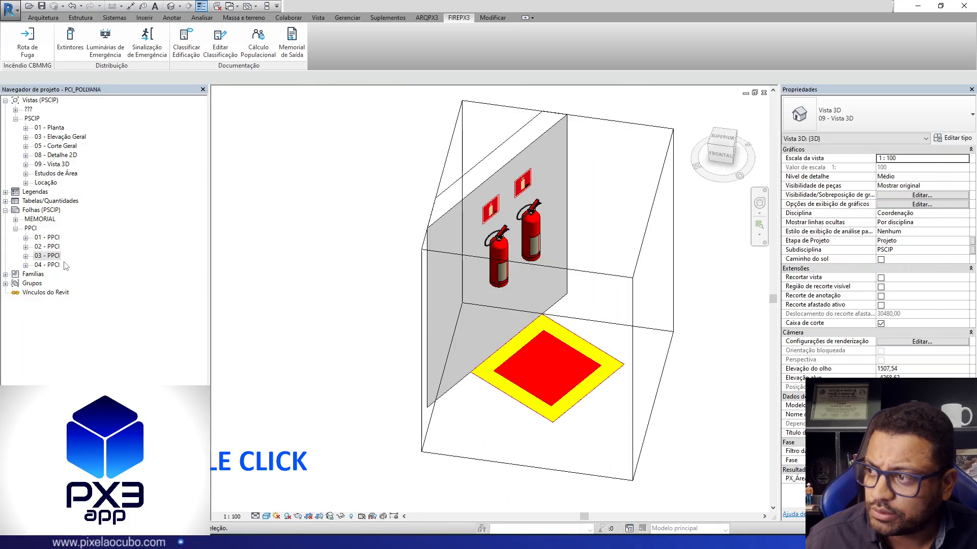
Step: Return to sheet 03 - PPCI and review the tags of the inserted extinguisher pair
double_click(47, 257)
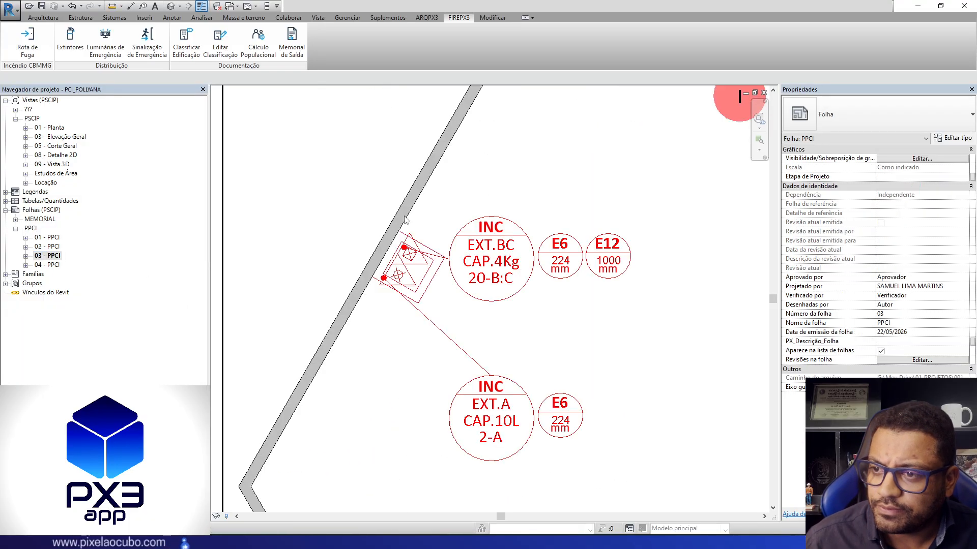
scroll(611, 376, down, 2)
scroll(596, 380, up, 4)
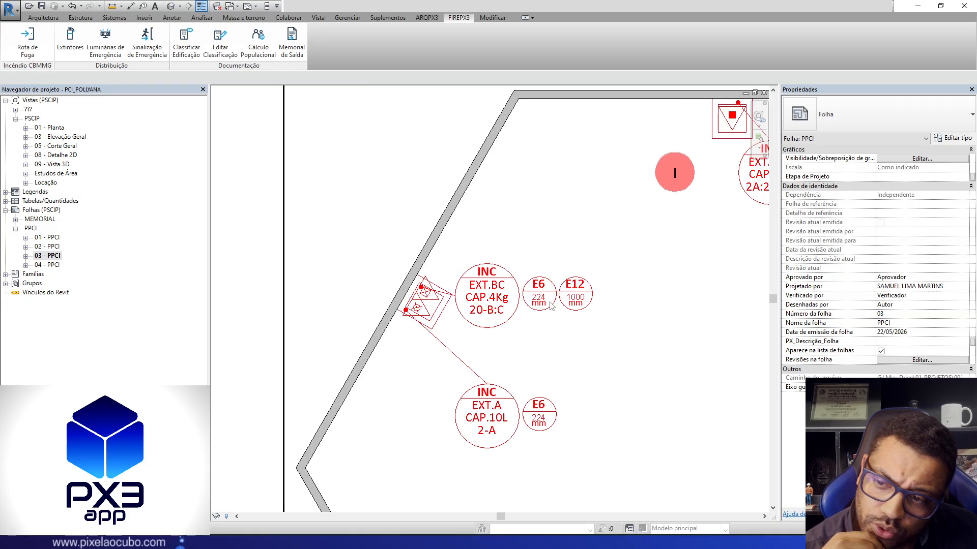
scroll(597, 380, down, 3)
Step: Activate the plan viewport on the sheet and move the EXT.BC tag with its E6 and E12 tags up, above the extinguisher pair
double_click(516, 336)
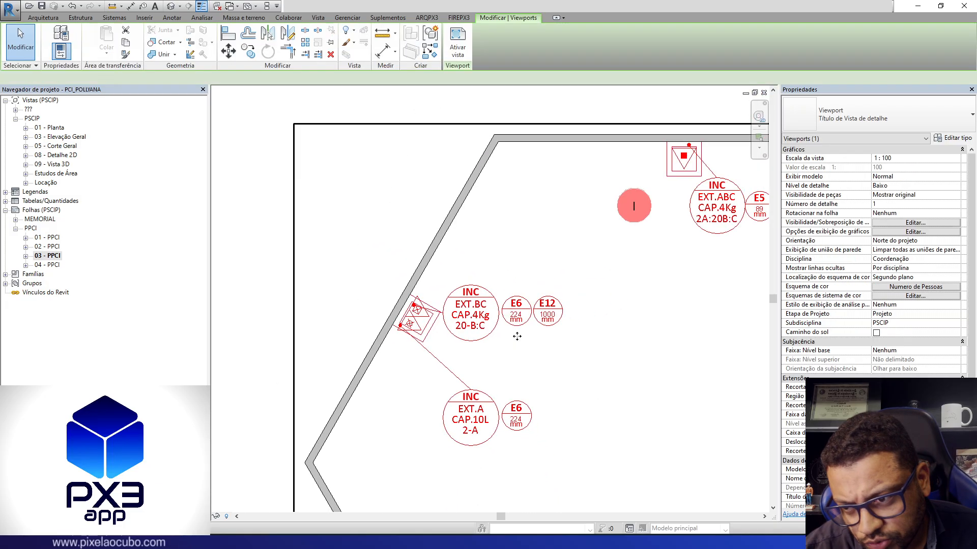
scroll(664, 356, up, 3)
drag(628, 354, 430, 265)
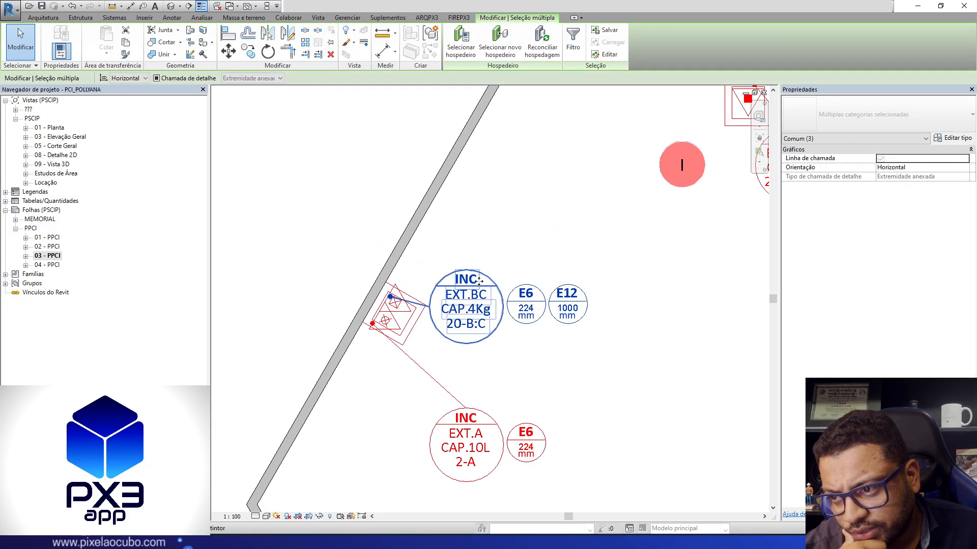
drag(489, 319, 490, 260)
scroll(543, 304, down, 1)
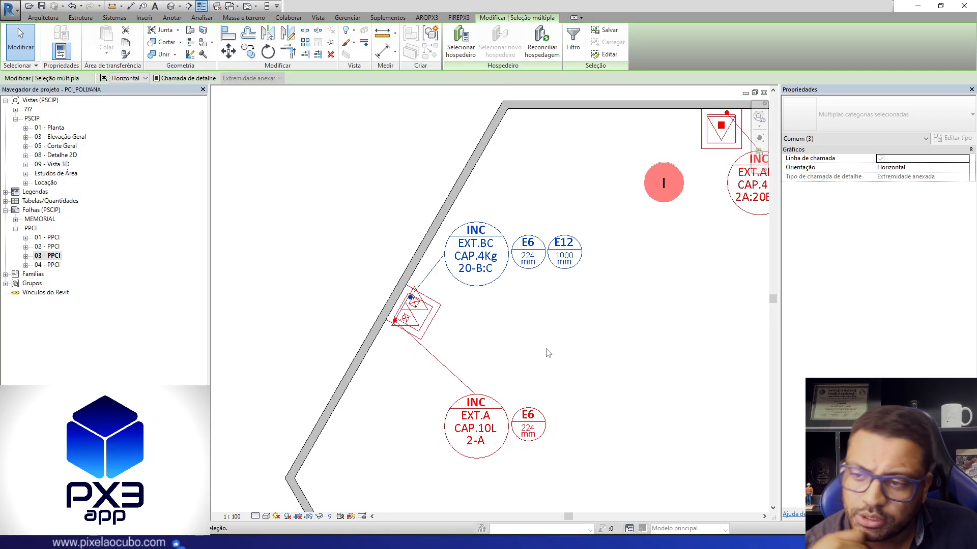
click(509, 327)
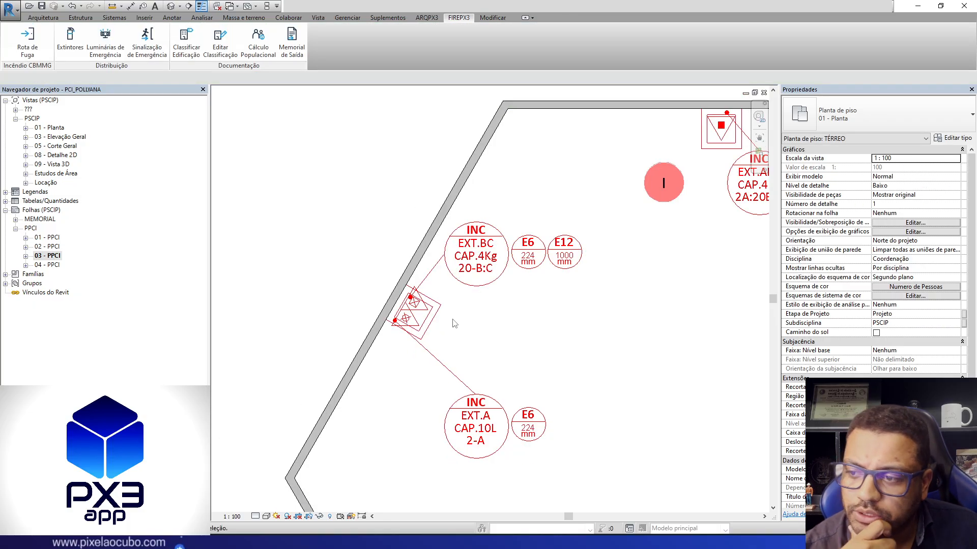
scroll(454, 318, up, 2)
scroll(481, 257, down, 4)
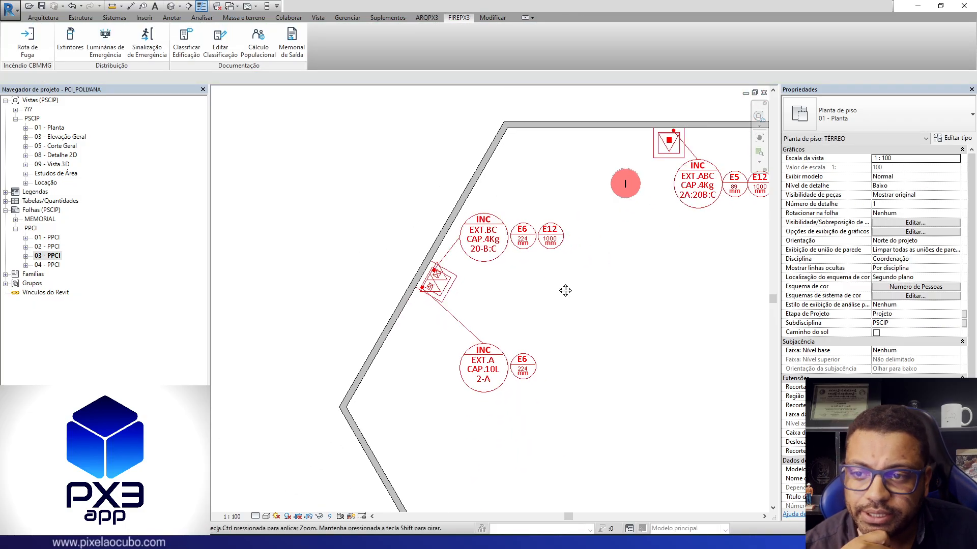
Step: Inspect the type properties and the list of available types of the BC extinguisher in the wall-mounted pair
middle_drag(564, 290, 368, 255)
scroll(341, 214, down, 3)
middle_drag(499, 336, 645, 302)
scroll(646, 302, up, 1)
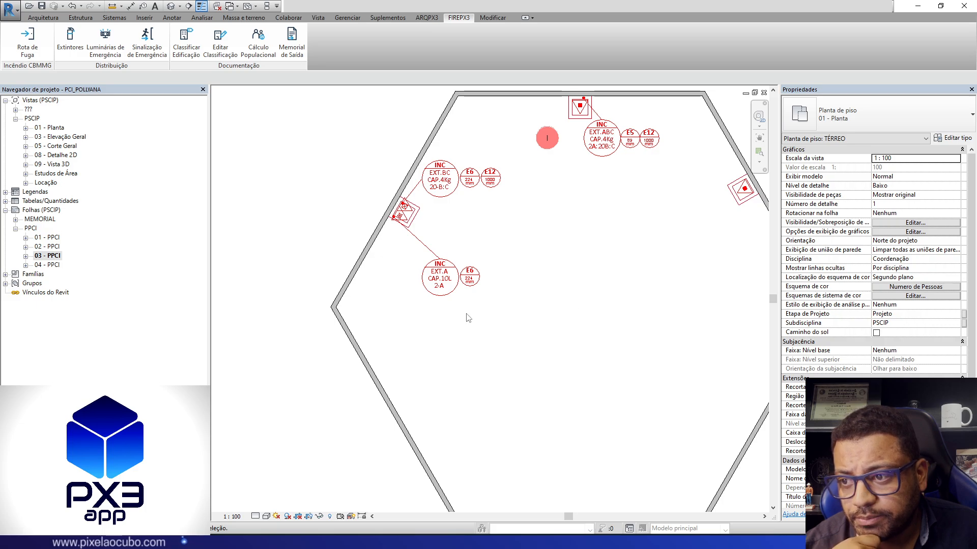
scroll(415, 189, up, 6)
scroll(393, 184, up, 3)
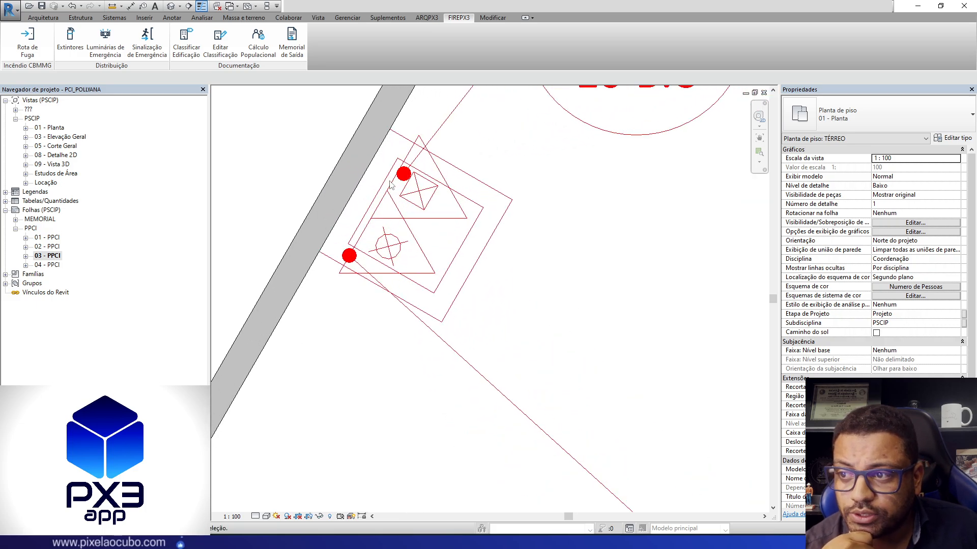
scroll(390, 198, up, 2)
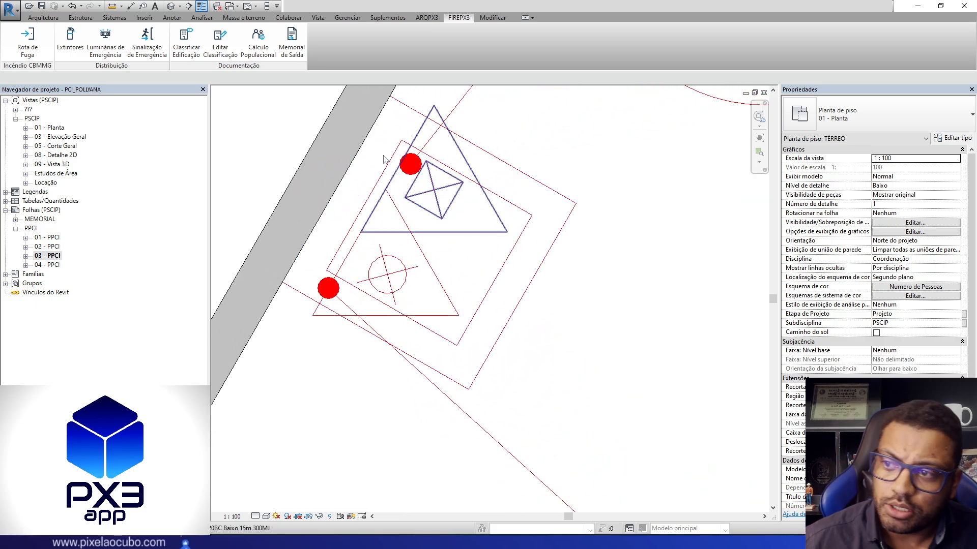
click(389, 167)
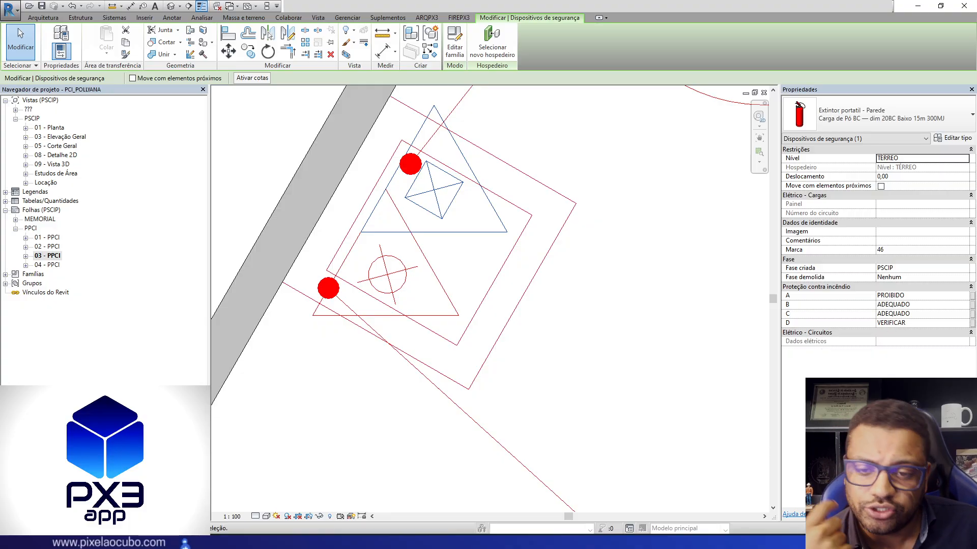
click(947, 141)
drag(418, 25, 665, 41)
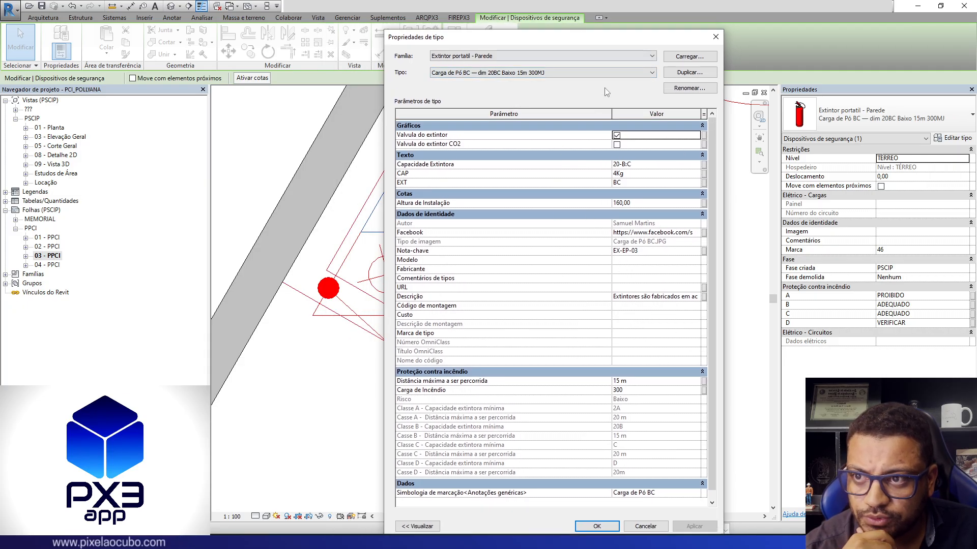
click(596, 74)
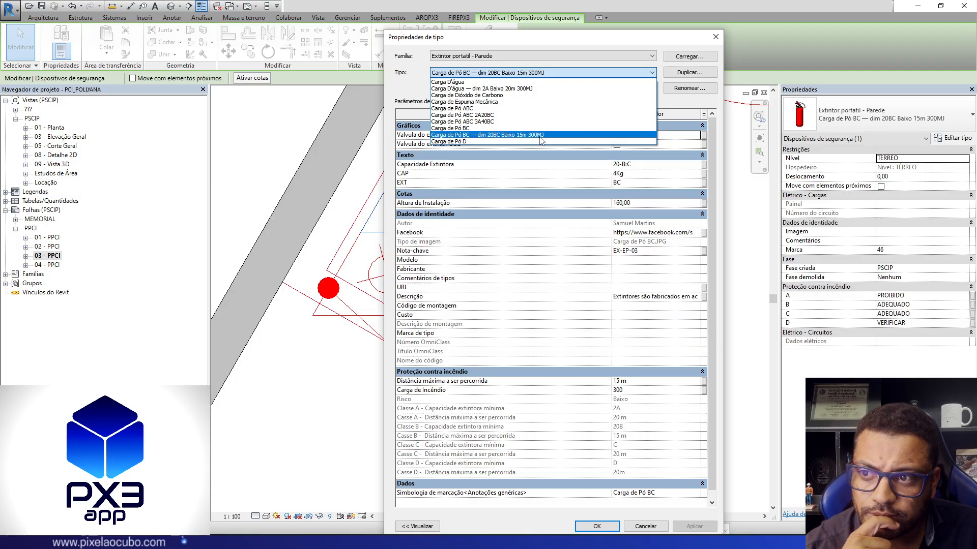
click(676, 106)
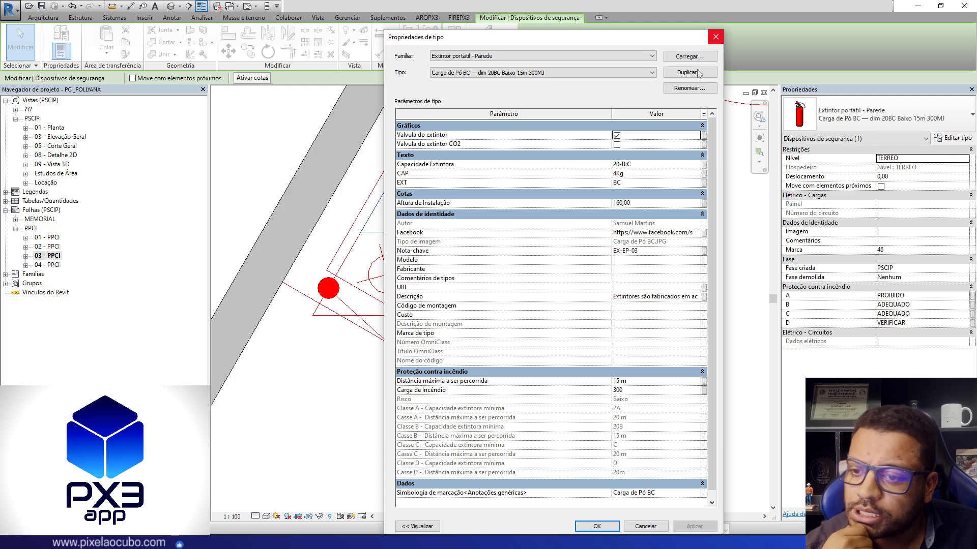
click(716, 37)
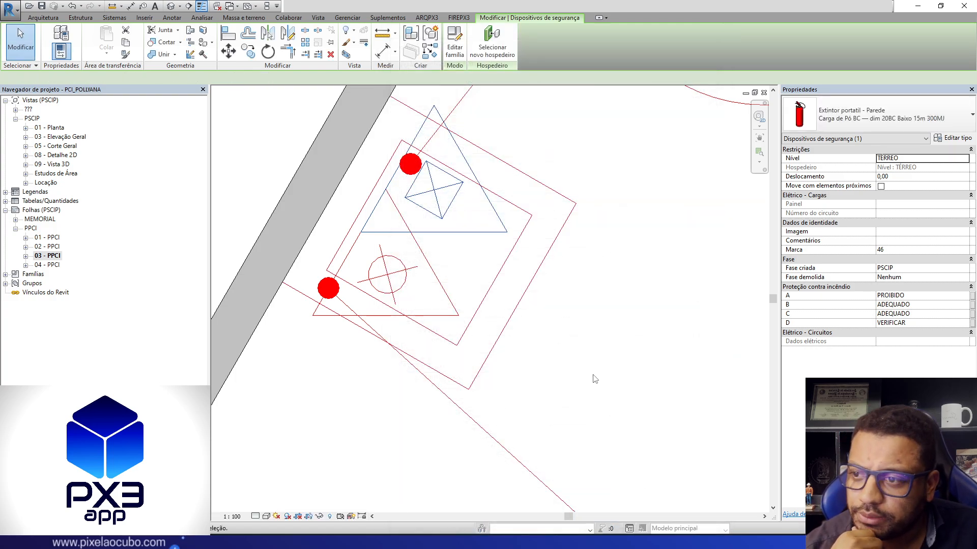
Step: Configure the Extintores tool without the water and BC pair, using Parede — Carga de Pó ABC 3A40BC and fire load COMERCIAL VAREJISTA C-2 — 800 MJ/m²
key(Escape)
scroll(594, 378, down, 5)
scroll(706, 348, down, 1)
middle_drag(639, 379, 436, 320)
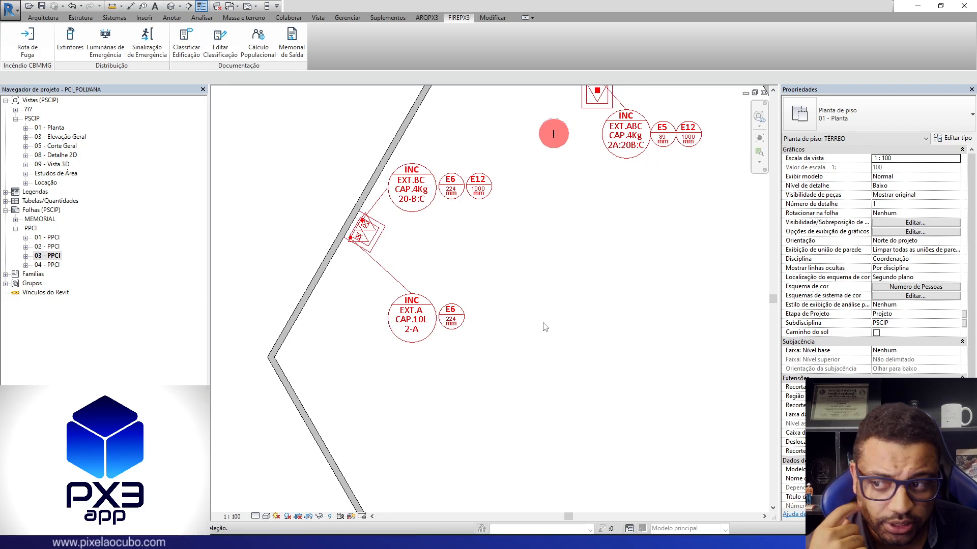
scroll(542, 315, down, 2)
middle_drag(676, 426, 597, 385)
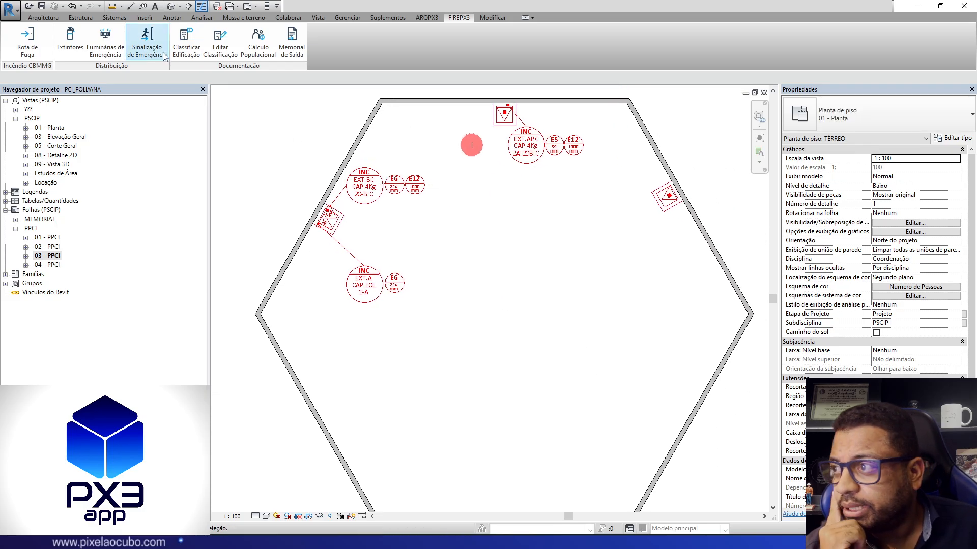
click(71, 40)
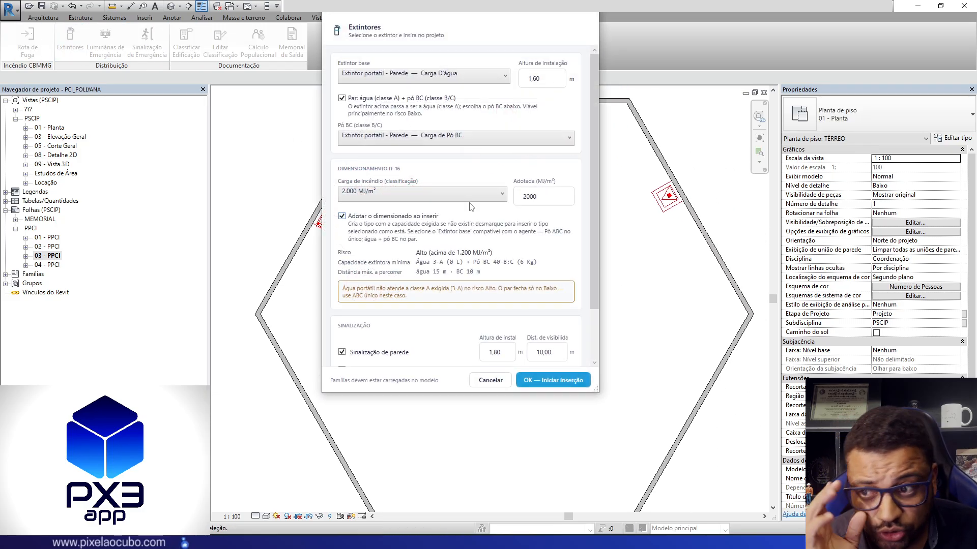
click(342, 99)
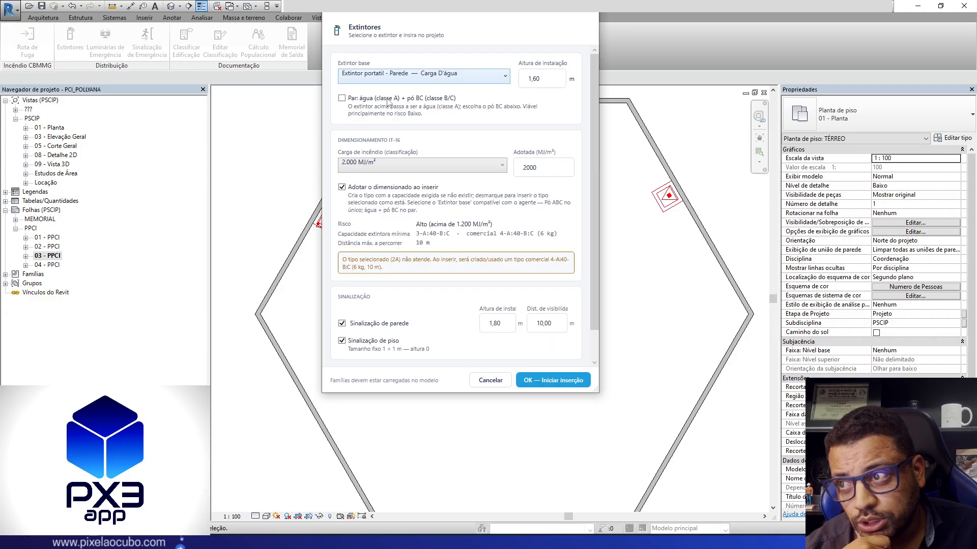
click(464, 79)
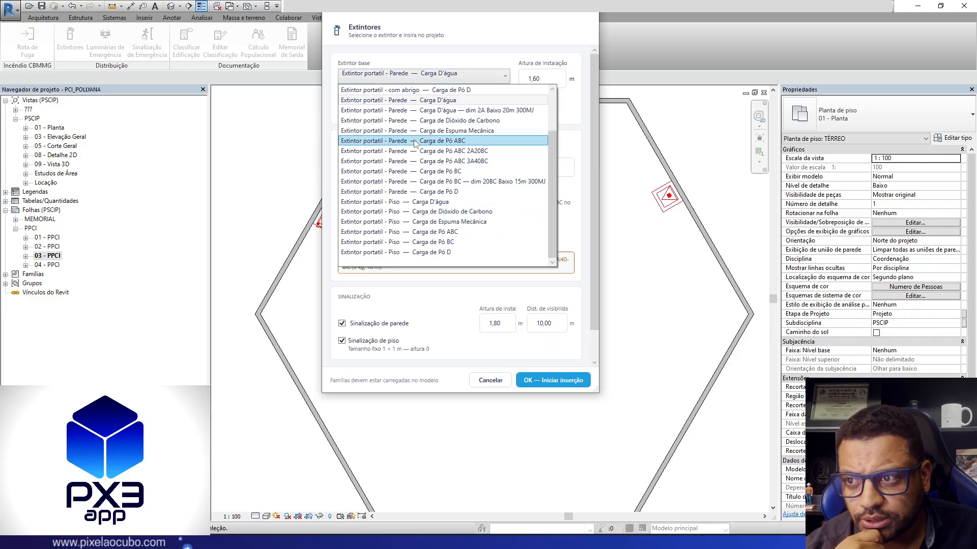
click(482, 164)
click(407, 165)
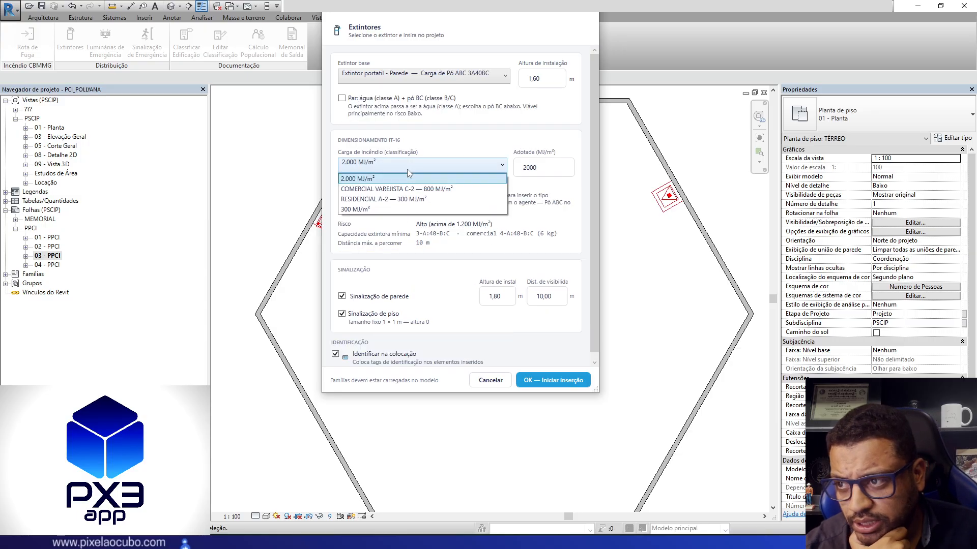
click(380, 190)
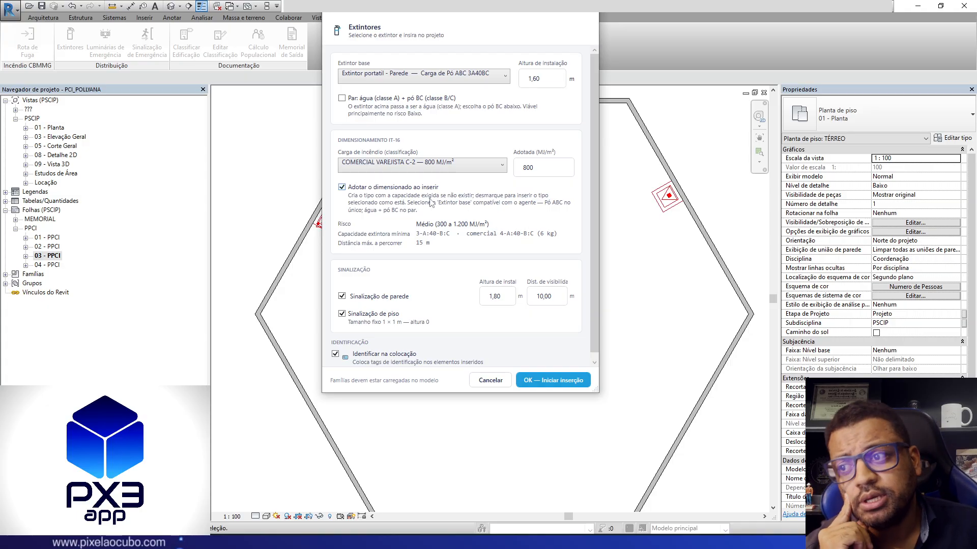
Step: Change the base extinguisher to Extintor portatil - Parede — Carga de Pó ABC and turn off the floor sign (Sinalização de piso)
click(465, 76)
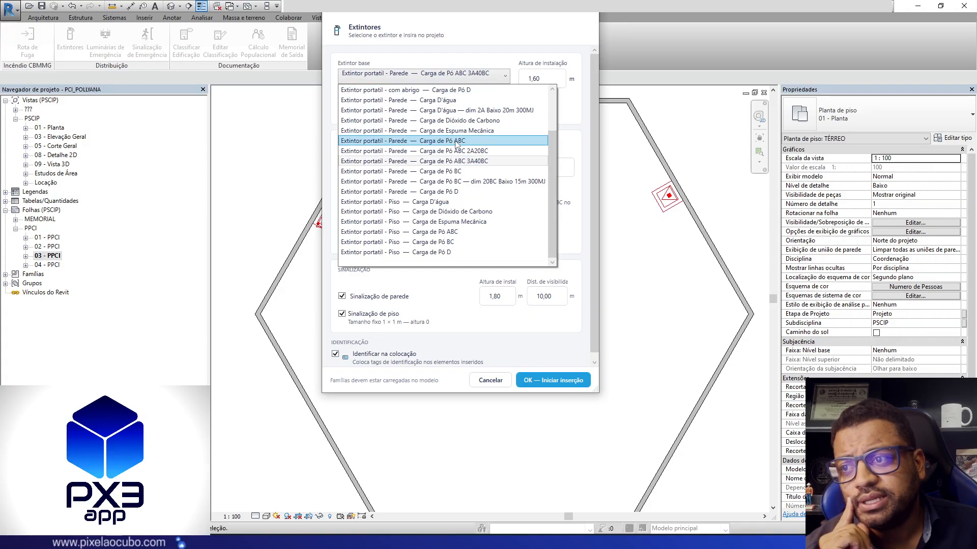
click(433, 145)
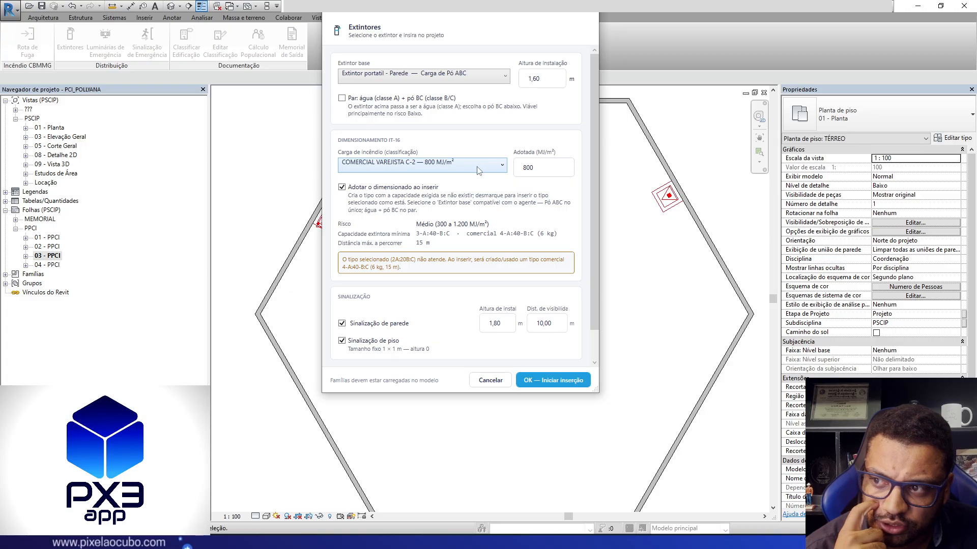
scroll(431, 282, down, 1)
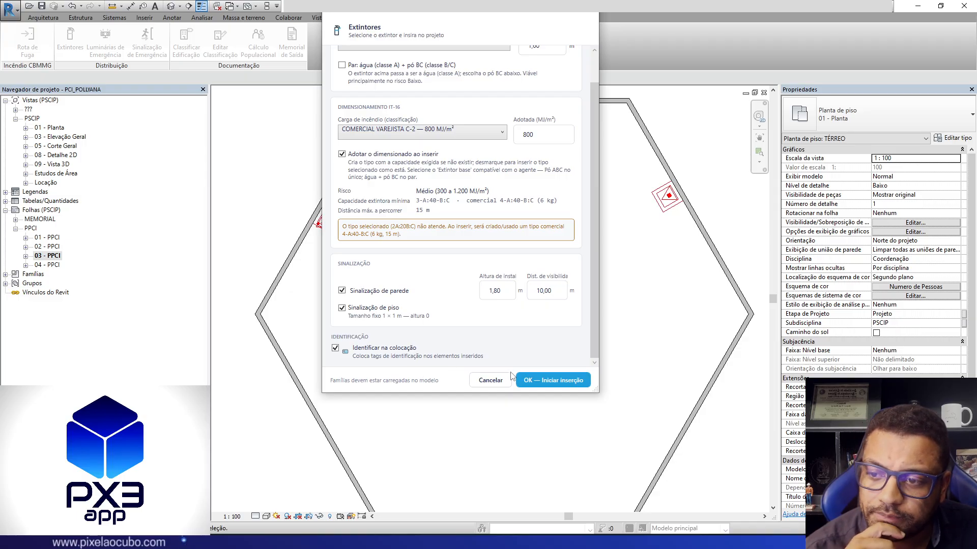
scroll(341, 353, up, 1)
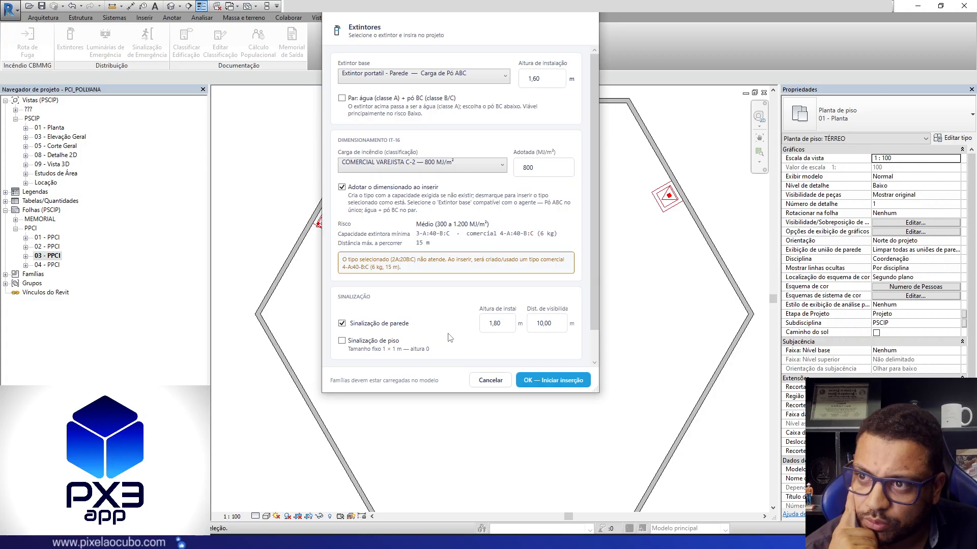
Step: Start the insertion and place the single ABC extinguisher with its wall sign and tags on the plan's lower-left slanted wall
click(562, 380)
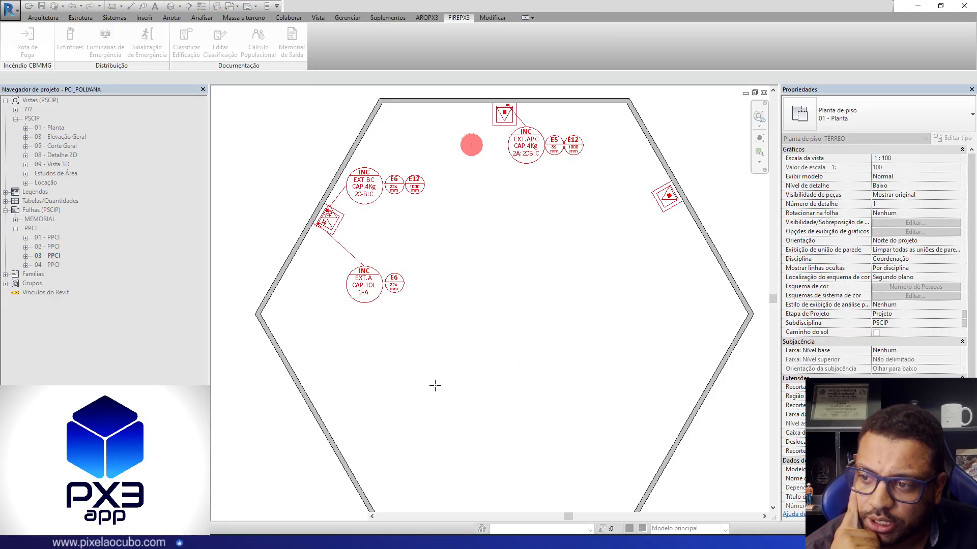
middle_drag(436, 386, 453, 275)
click(469, 324)
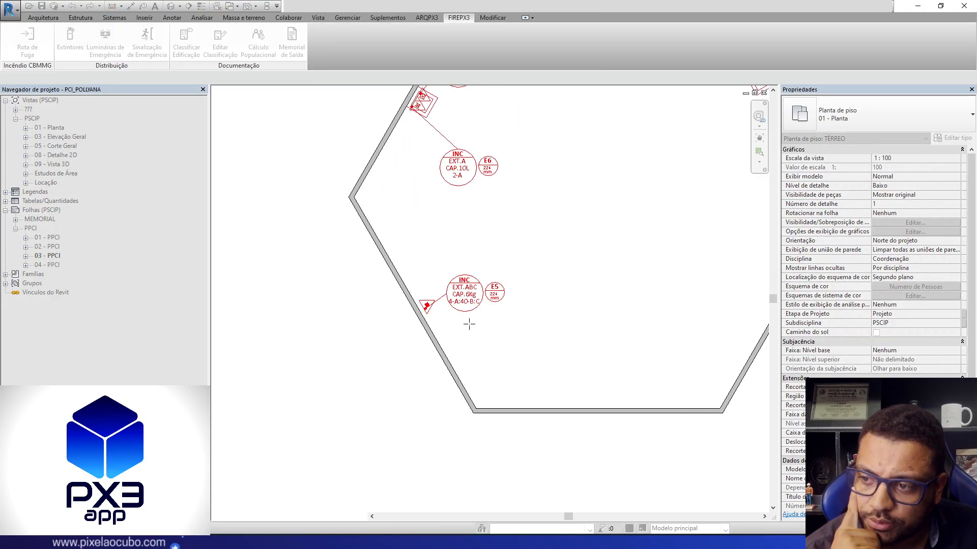
scroll(430, 324, up, 3)
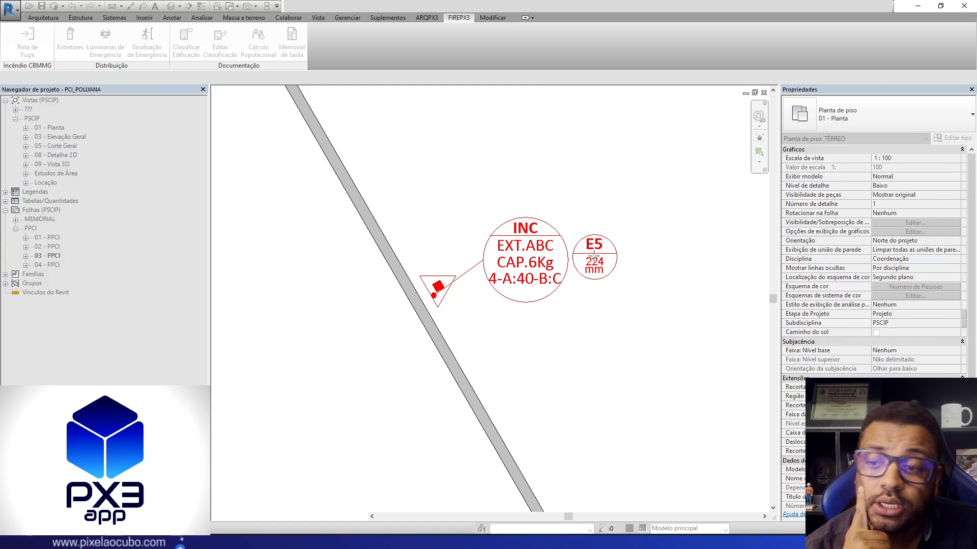
key(Escape)
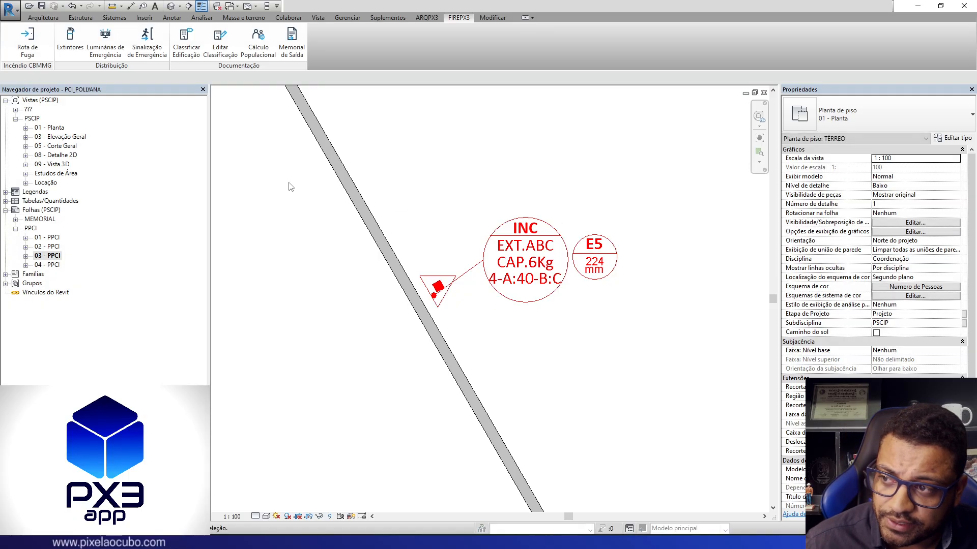
Step: Isolate the new ABC extinguisher in a 3D section box and examine it with its wall sign from several angles
drag(276, 153, 709, 415)
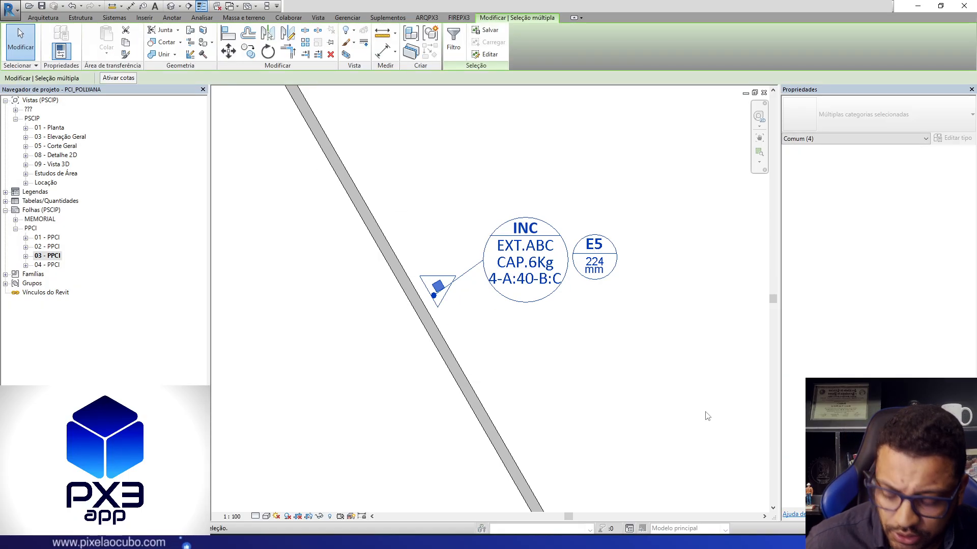
key(b)
key(x)
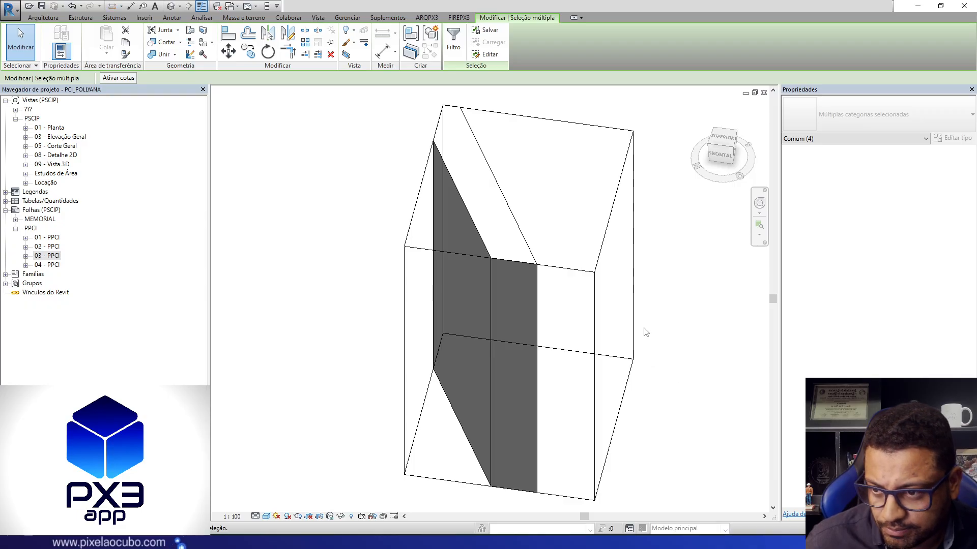
shift+middle_drag(643, 329, 408, 333)
key(Escape)
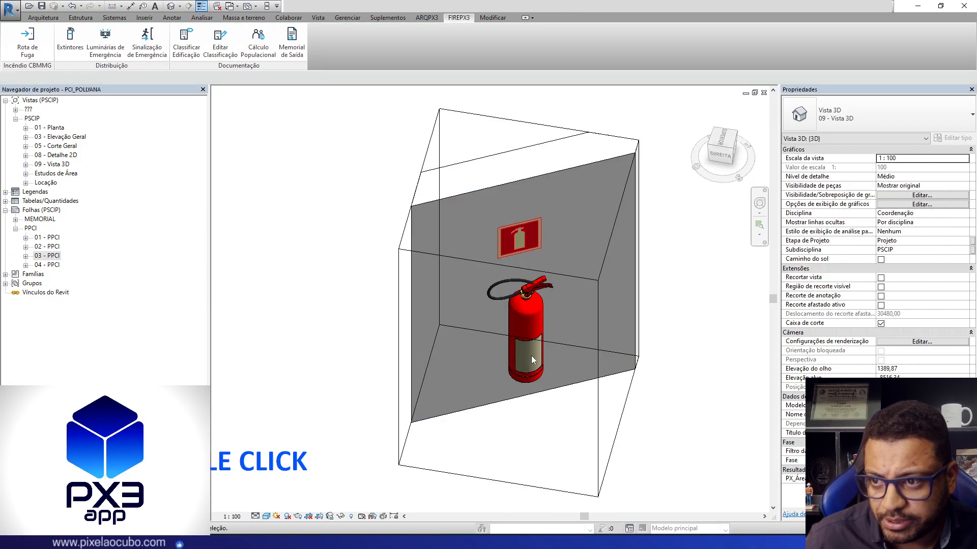
shift+middle_drag(538, 376, 590, 364)
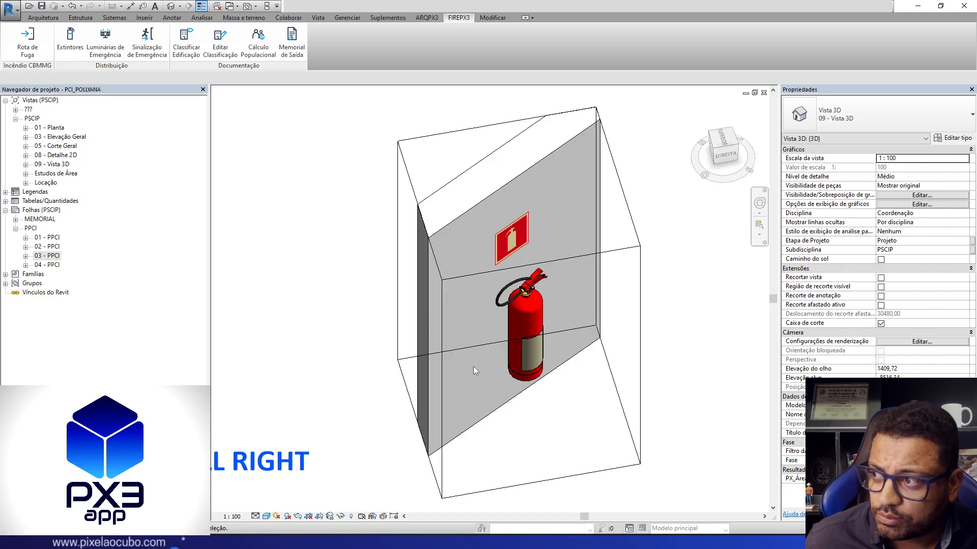
Step: Return to sheet 03 - PPCI and review the EXT.ABC and E5 tags of the new single extinguisher
double_click(47, 256)
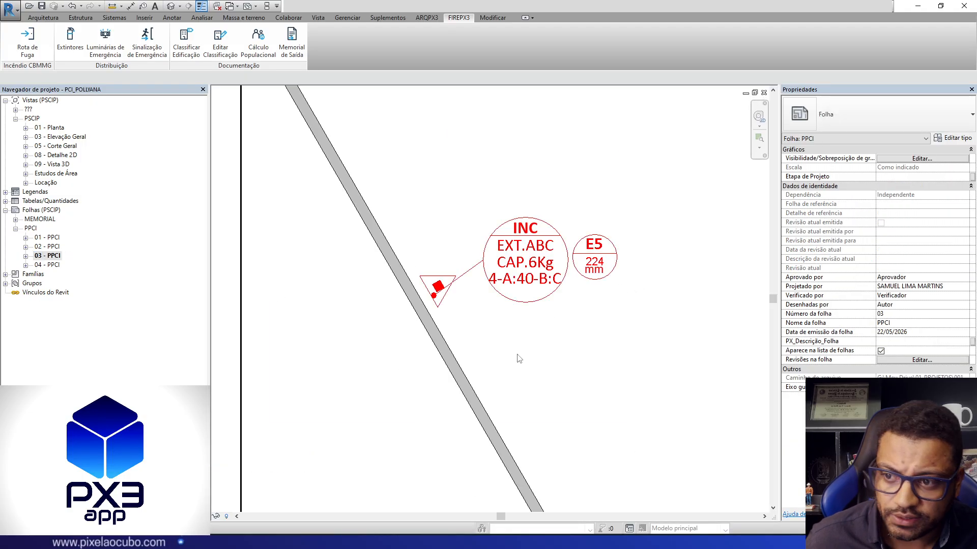
scroll(456, 315, up, 2)
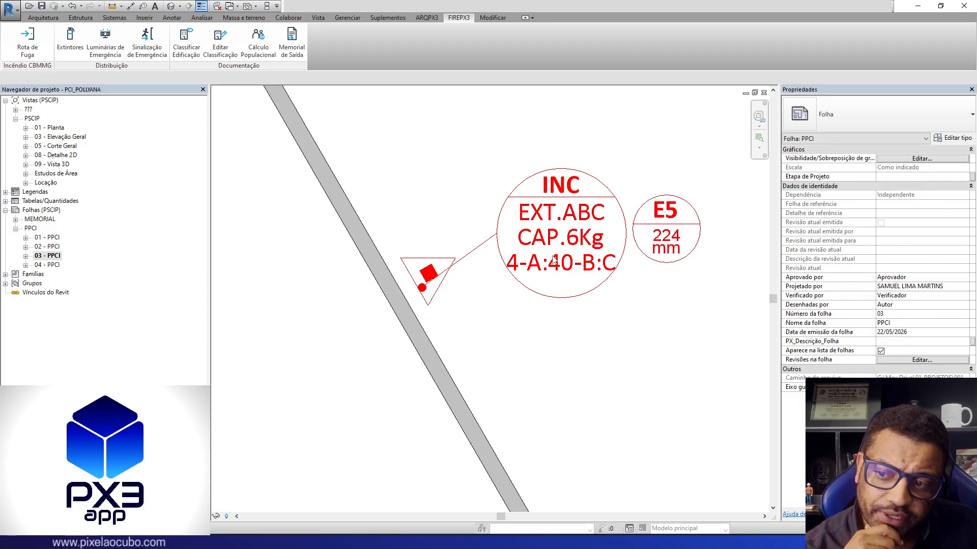
scroll(578, 264, up, 2)
scroll(578, 264, up, 1)
middle_drag(658, 277, 609, 296)
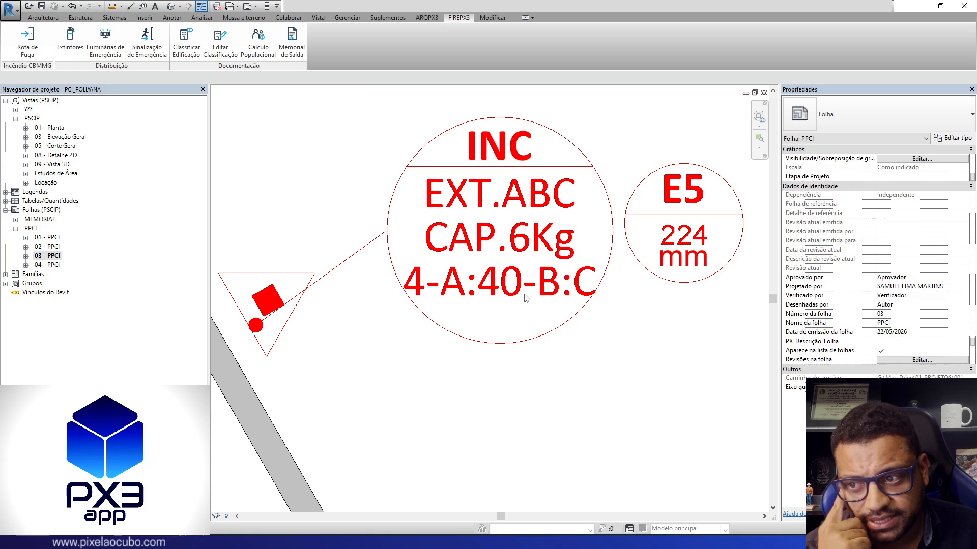
middle_drag(590, 250, 596, 290)
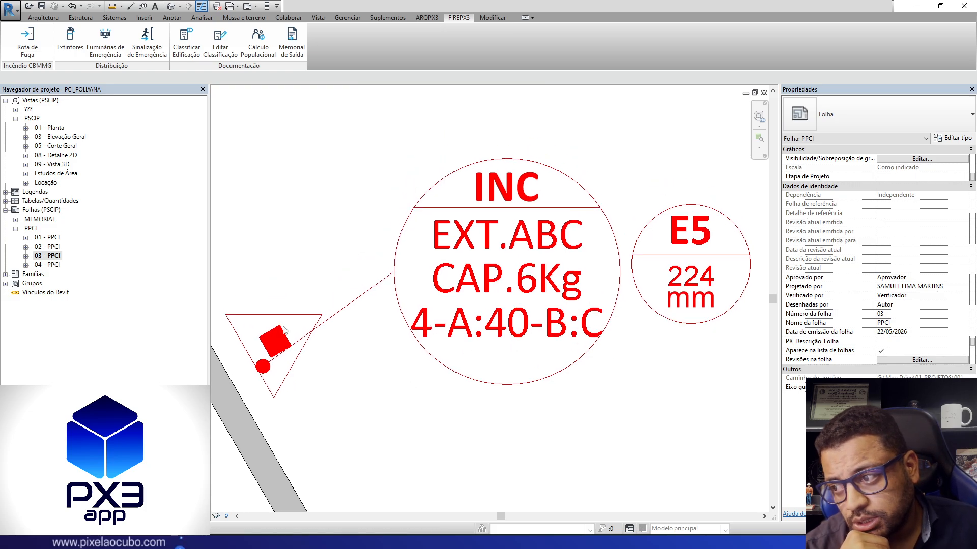
Step: Activate the plan viewport on the sheet and select the new ABC extinguisher to check its type and properties against its tags
click(318, 262)
scroll(319, 262, down, 4)
double_click(321, 261)
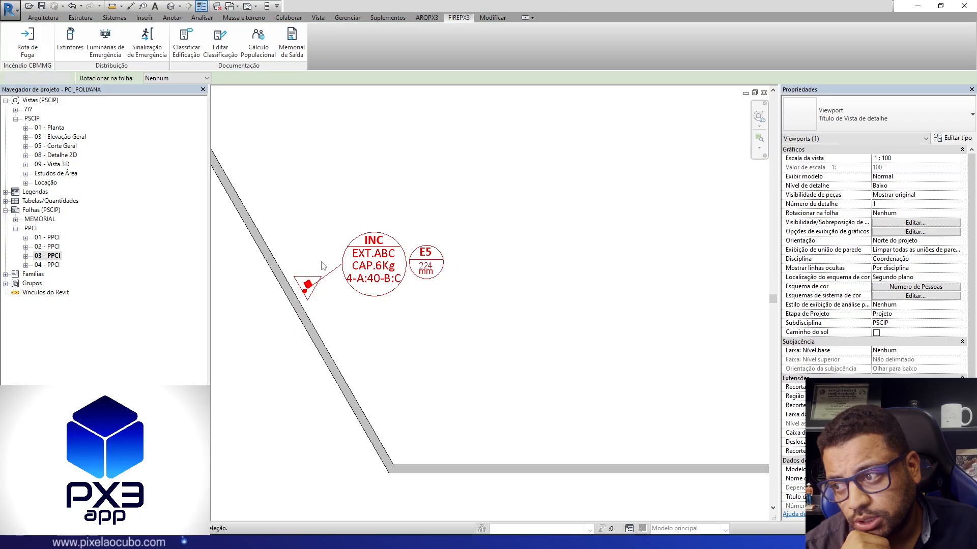
click(308, 285)
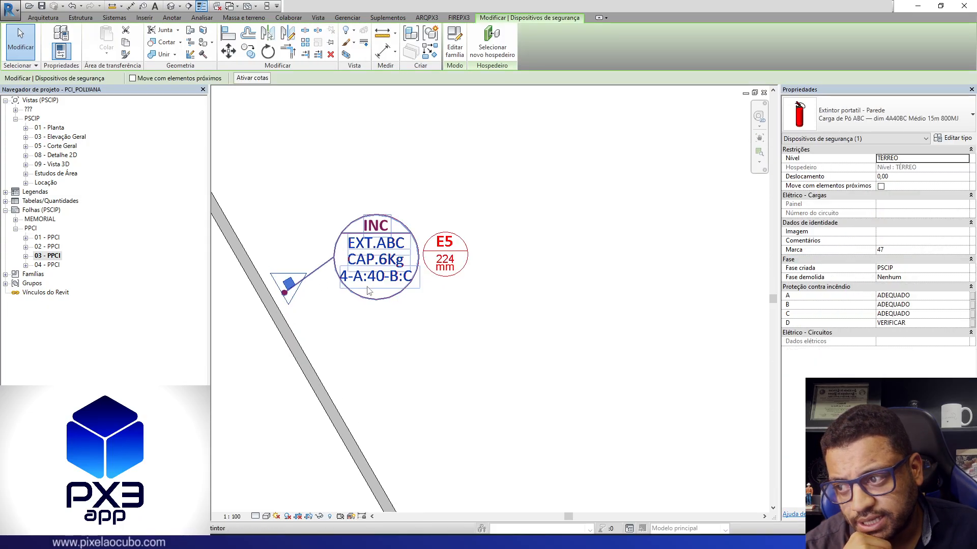
scroll(367, 287, up, 2)
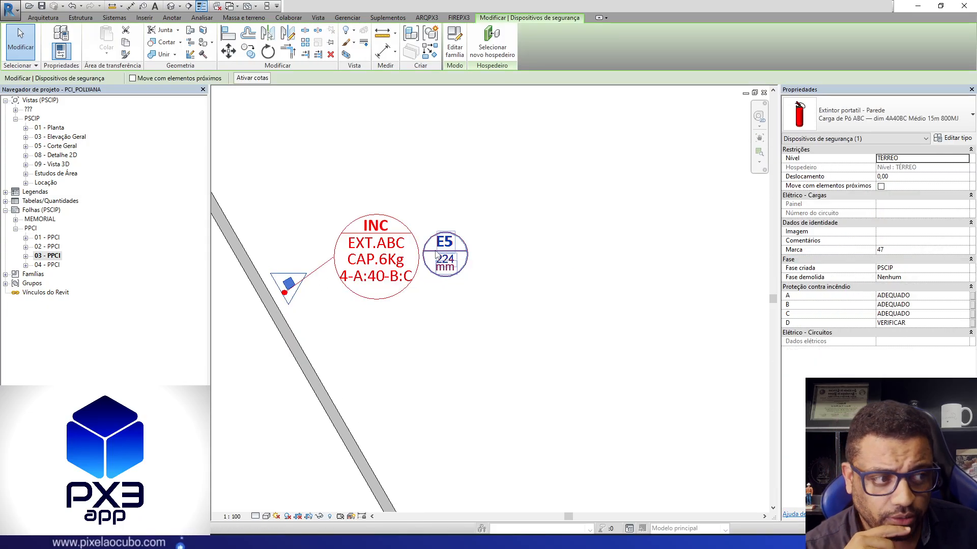
scroll(388, 295, up, 2)
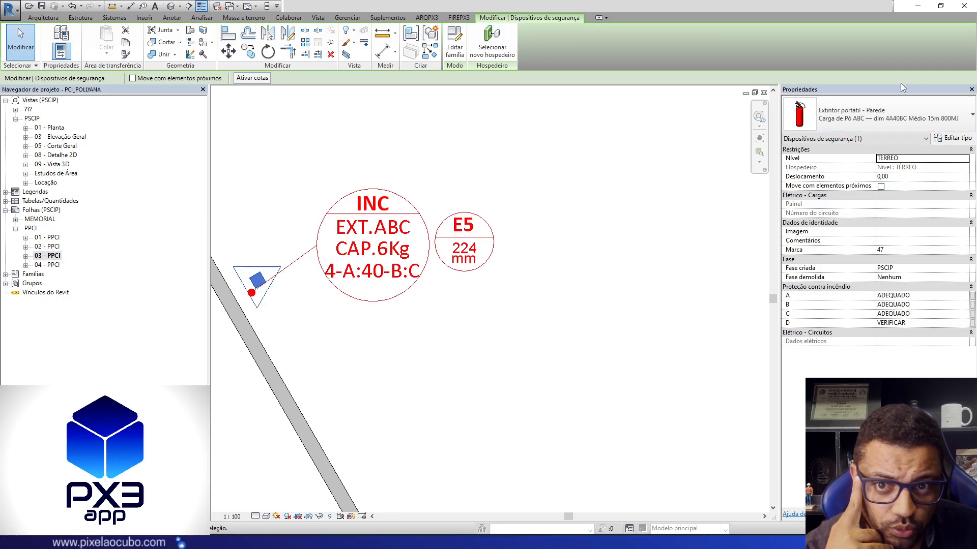
Step: Check the wall extinguisher types available for the selected ABC extinguisher, keeping its current type
click(855, 118)
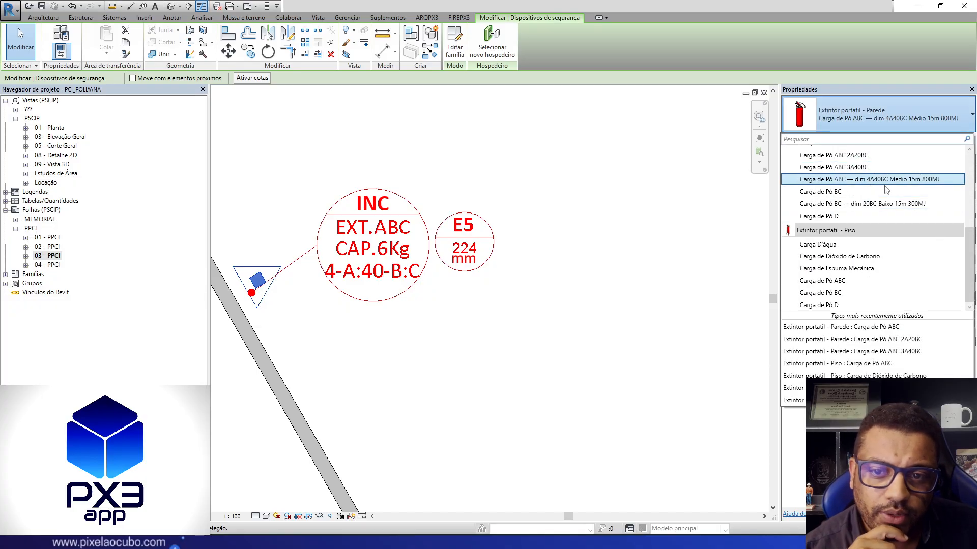
scroll(875, 186, up, 2)
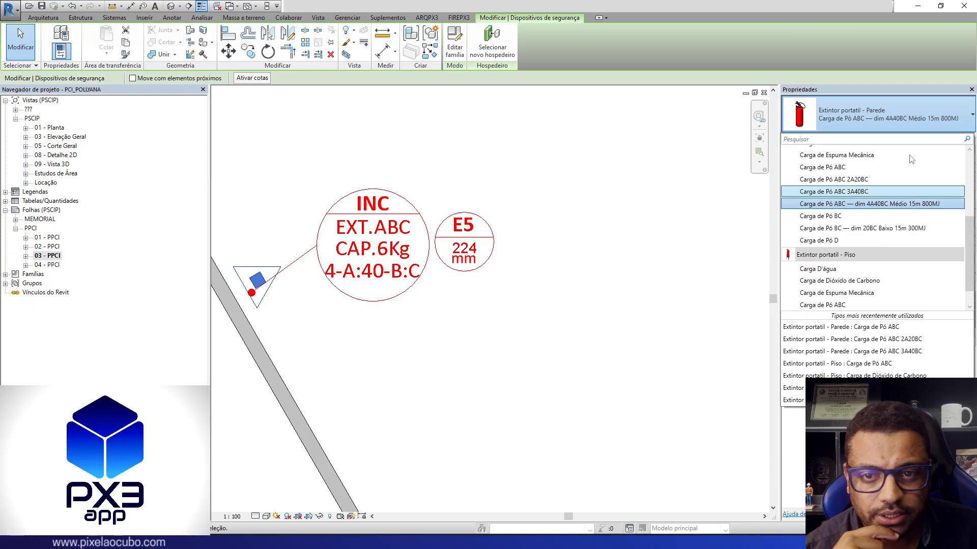
click(908, 124)
Step: Examine the selected extinguisher's type properties, focusing on its fire protection parameters and fire load, and preview its 3D model
click(960, 140)
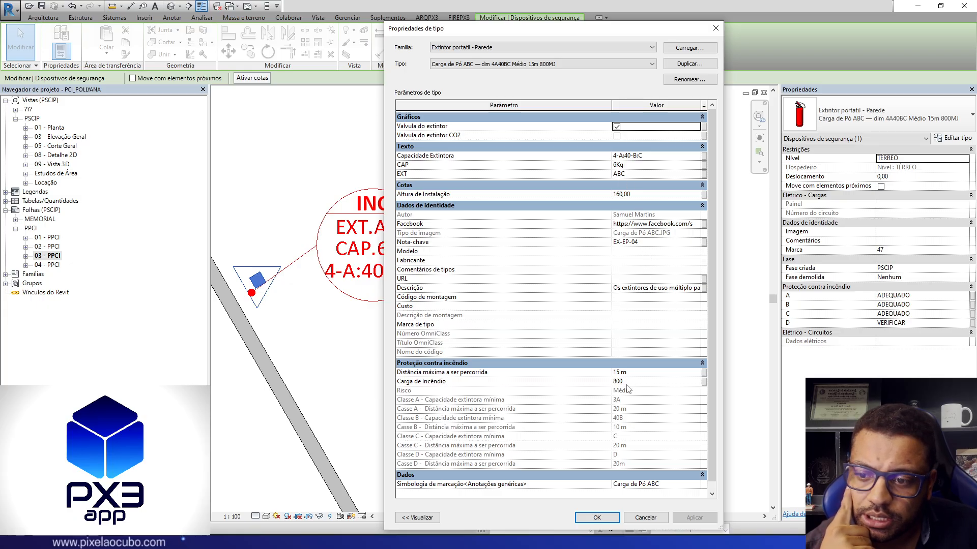
click(702, 206)
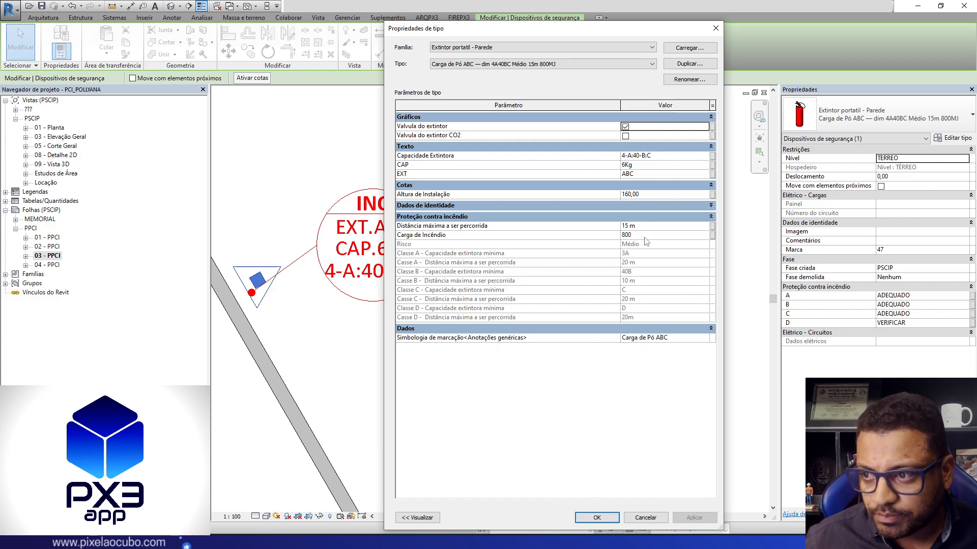
click(627, 235)
drag(632, 235, 624, 236)
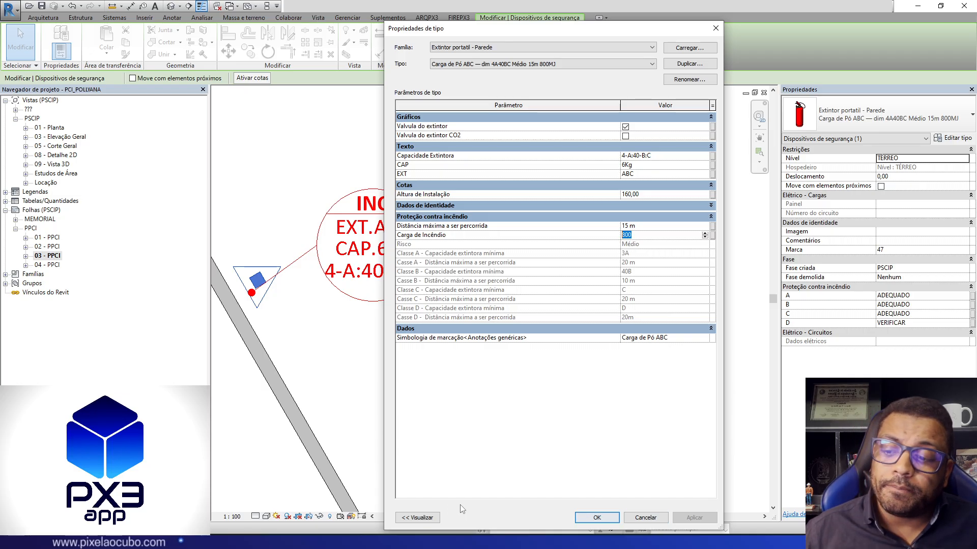
click(417, 518)
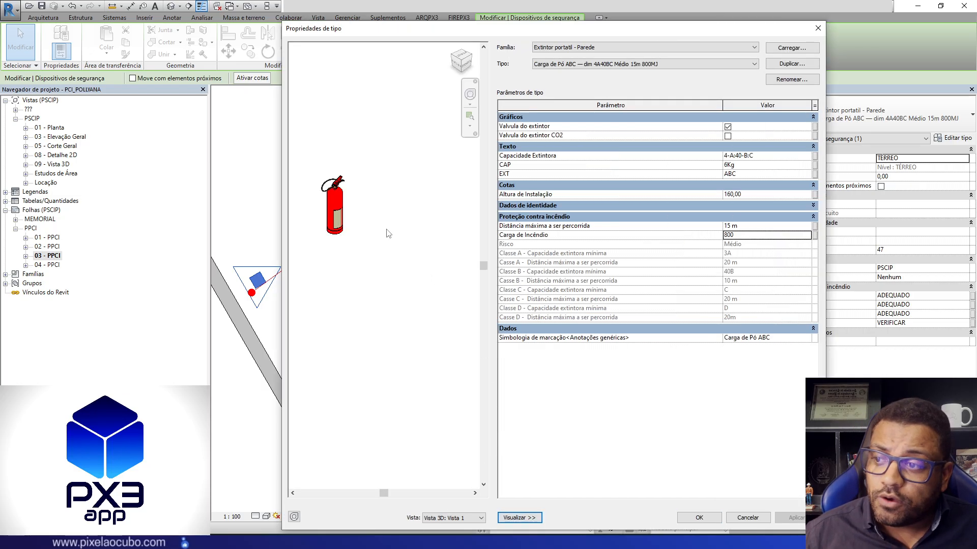
scroll(388, 233, up, 5)
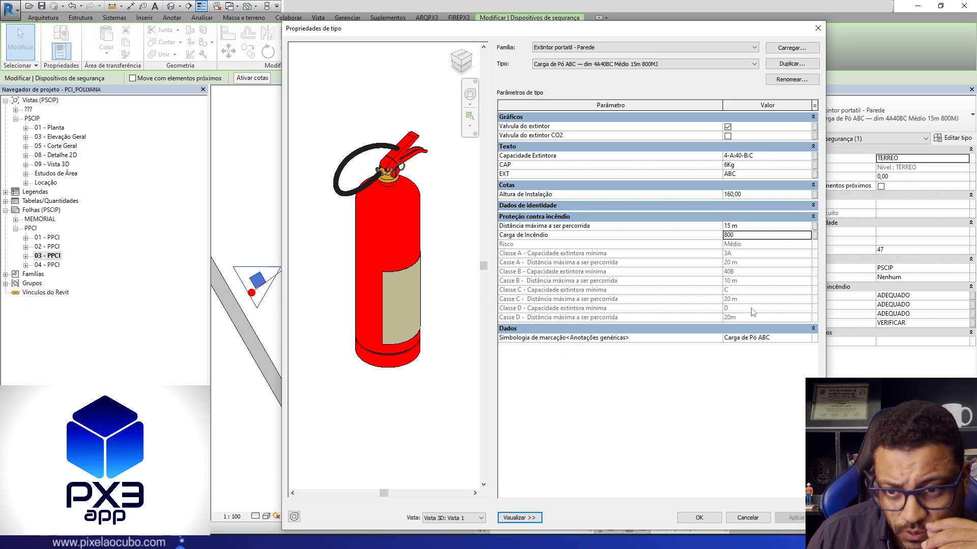
click(699, 517)
Step: Configure the Extintores tool with wall type Carga de Pó ABC — dim 4A40BC Médio 15m 800MJ, floor signage and fire load COMERCIAL VAREJISTA C-2 — 800 MJ/m²
middle_drag(515, 312, 533, 325)
scroll(571, 325, down, 5)
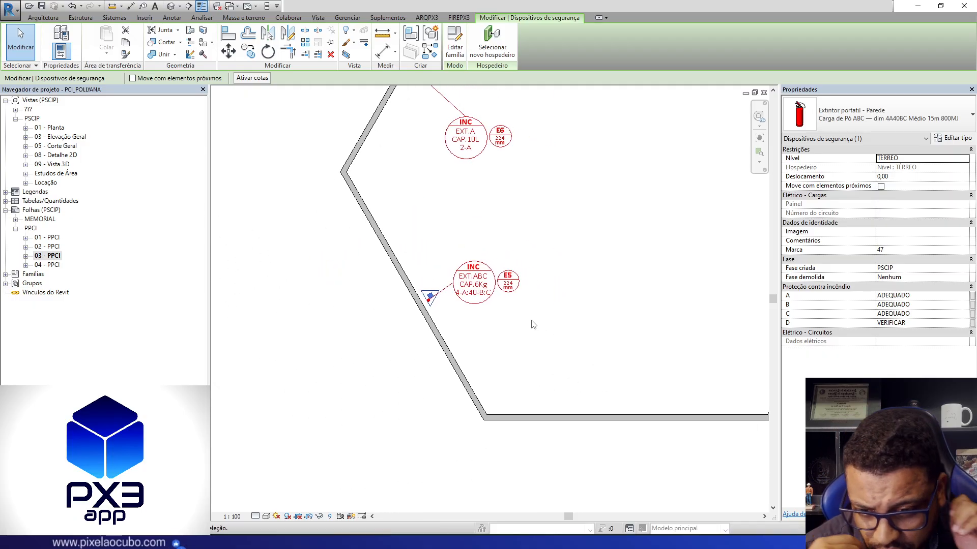
middle_drag(585, 350, 510, 497)
scroll(534, 296, down, 3)
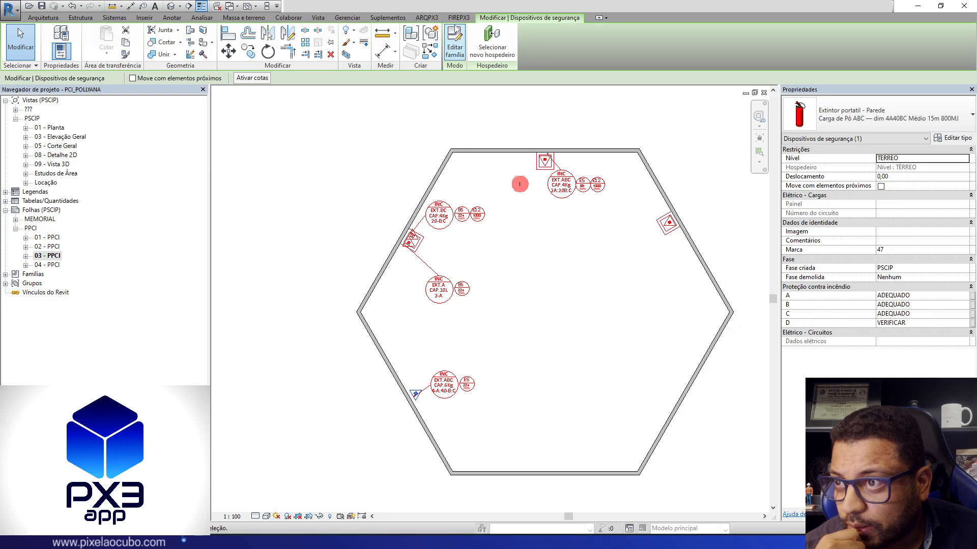
click(458, 18)
click(70, 41)
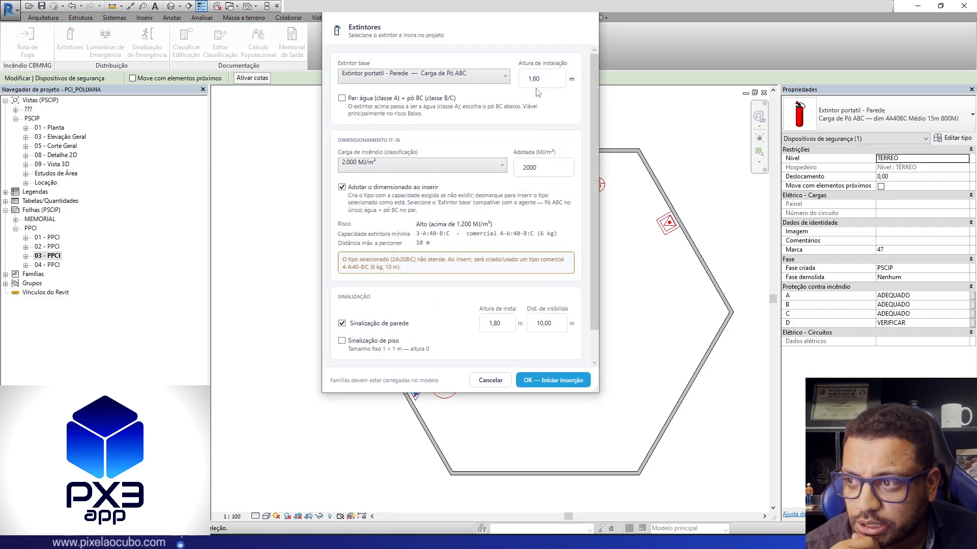
click(457, 85)
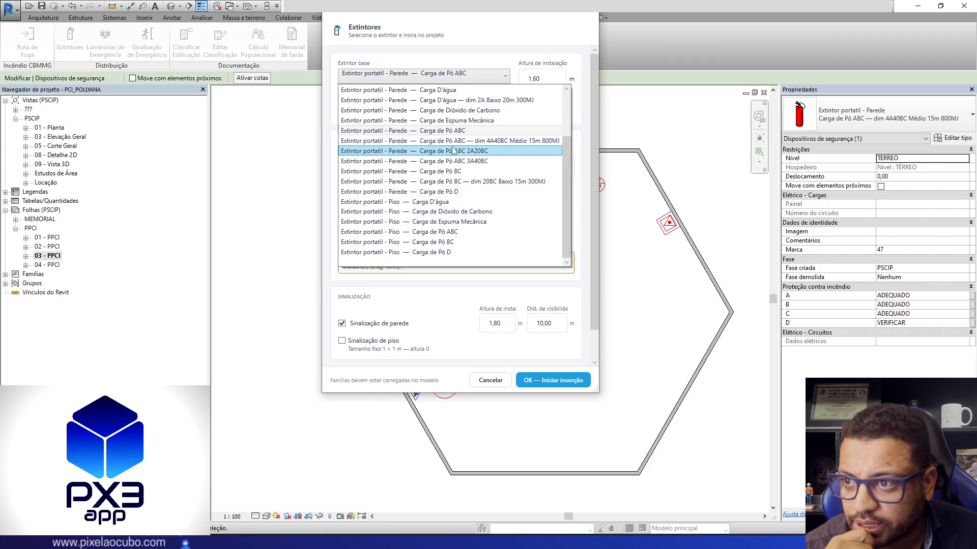
click(523, 141)
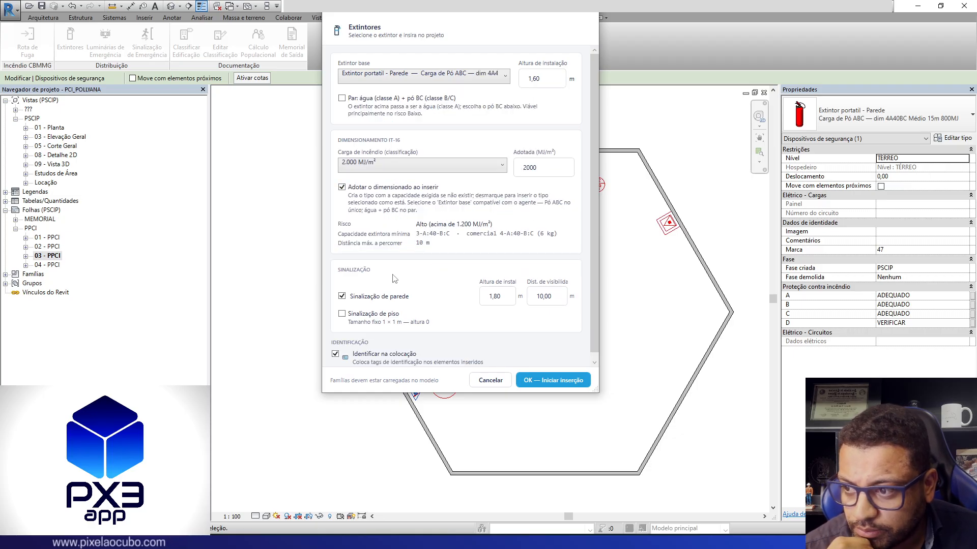
click(373, 314)
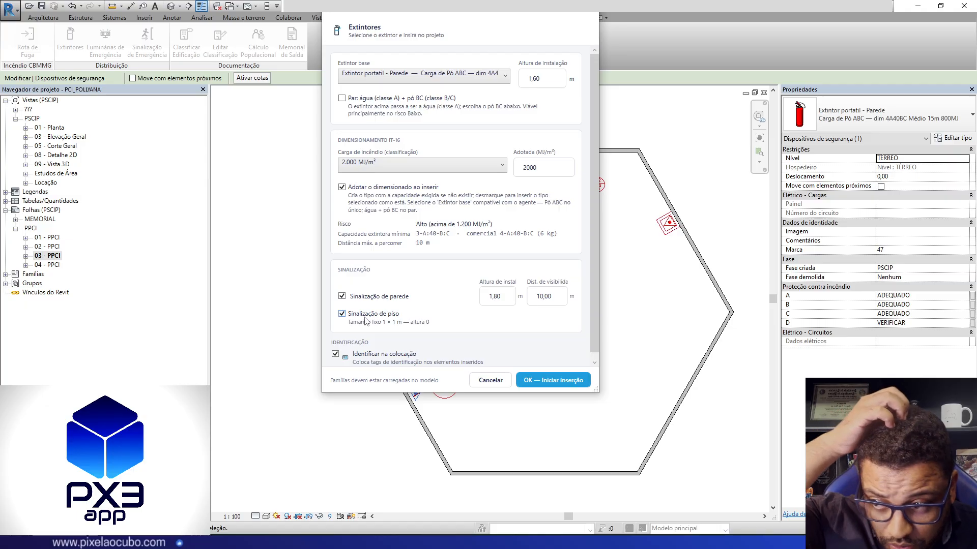
click(377, 167)
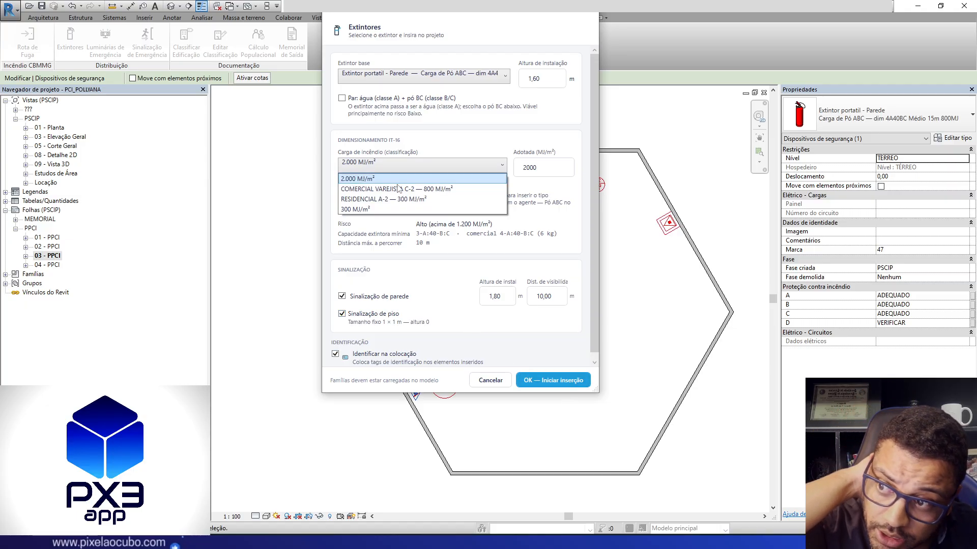
click(416, 187)
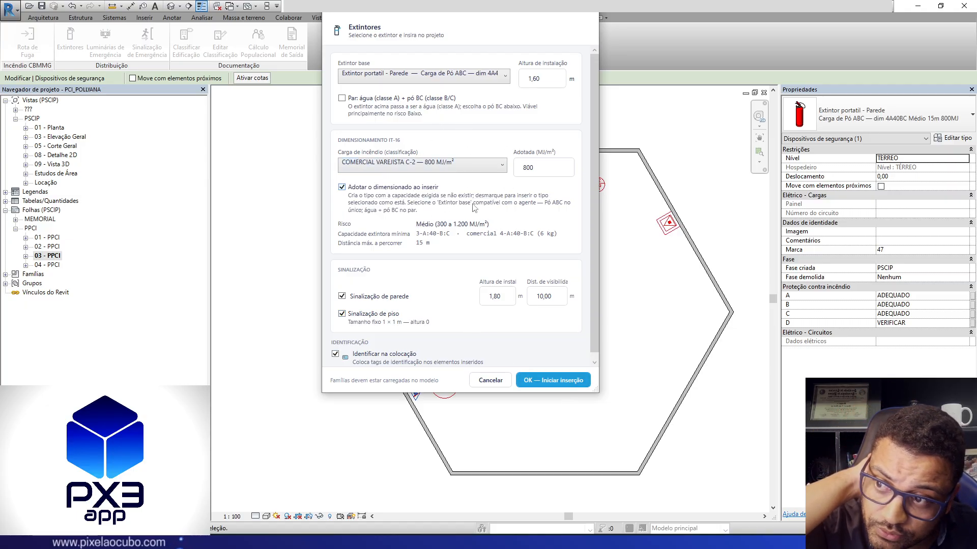
Step: Start the insertion and place two tagged ABC extinguishers along the inside of the plan's bottom wall
click(542, 380)
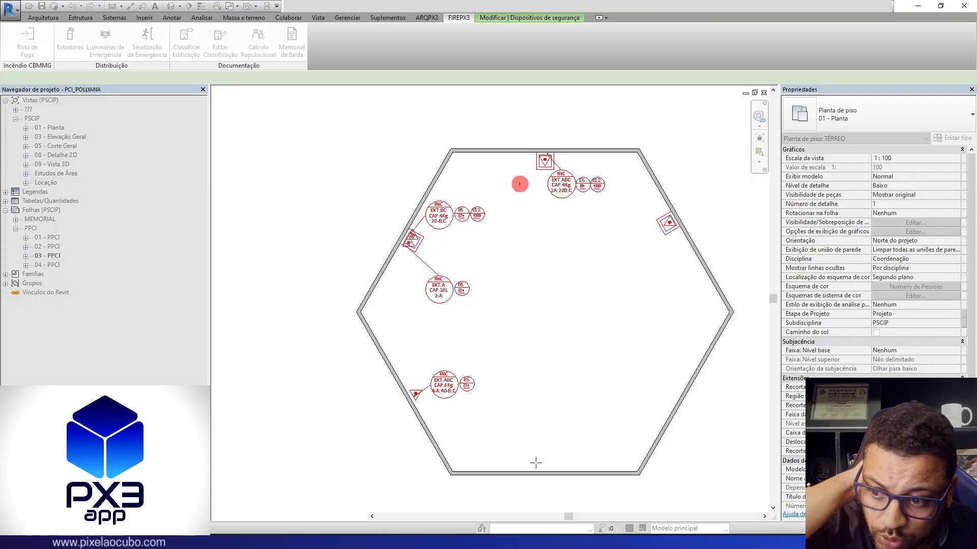
click(494, 461)
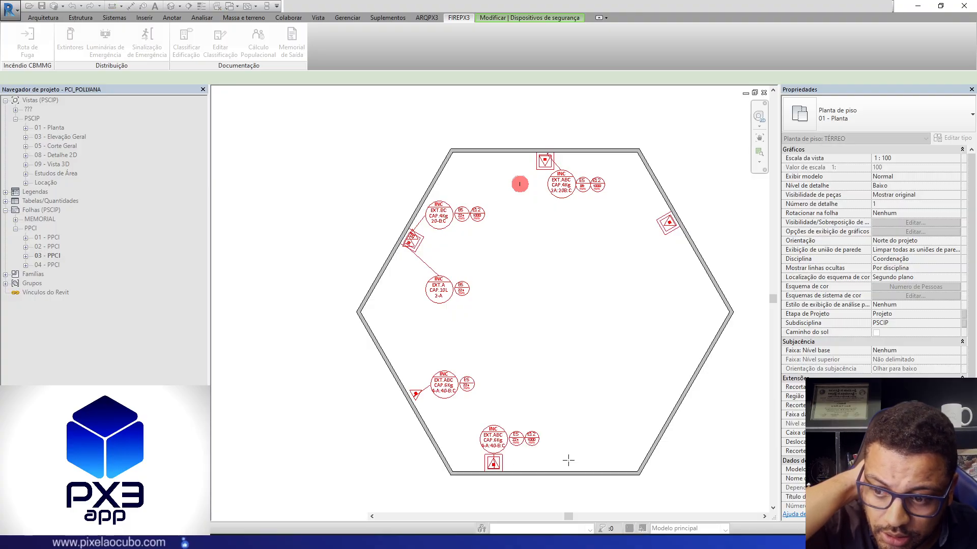
click(569, 461)
Step: Place two ABC extinguishers inside the lower-right slanted wall and one inside the upper-right slanted wall
scroll(567, 484, up, 4)
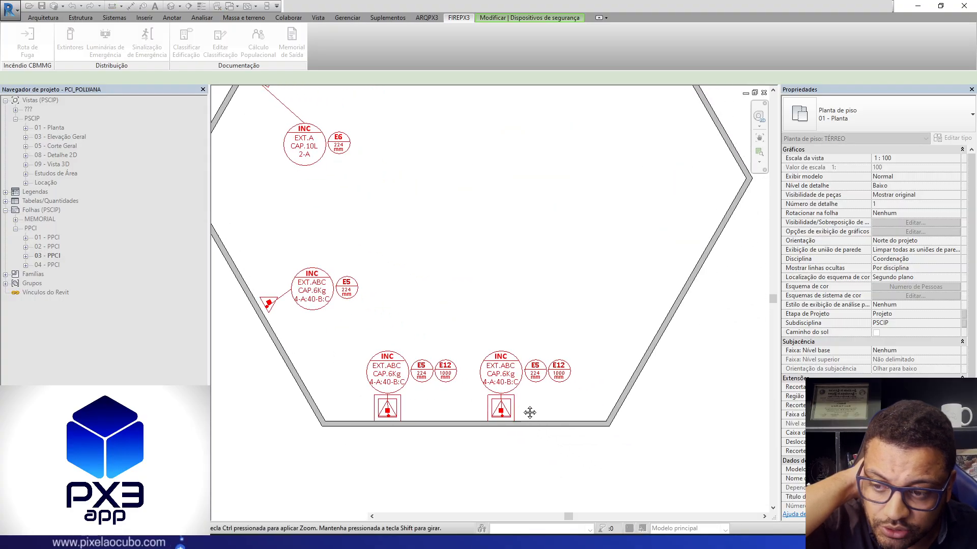
click(622, 304)
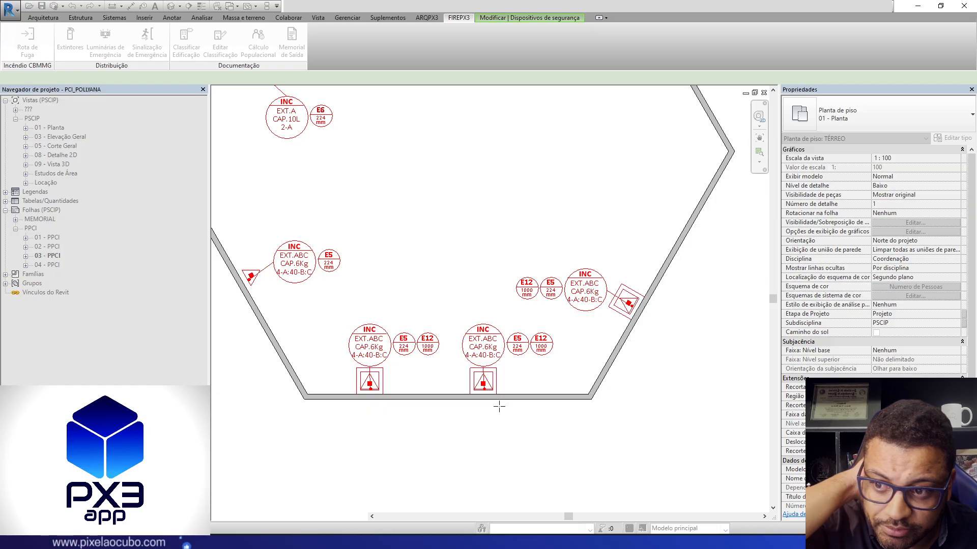
click(677, 224)
middle_drag(672, 163, 707, 376)
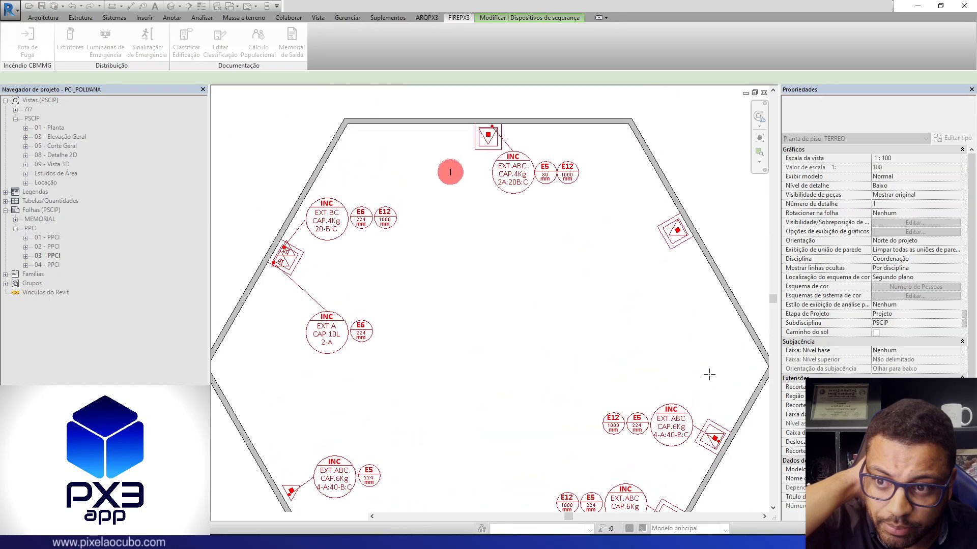
click(716, 316)
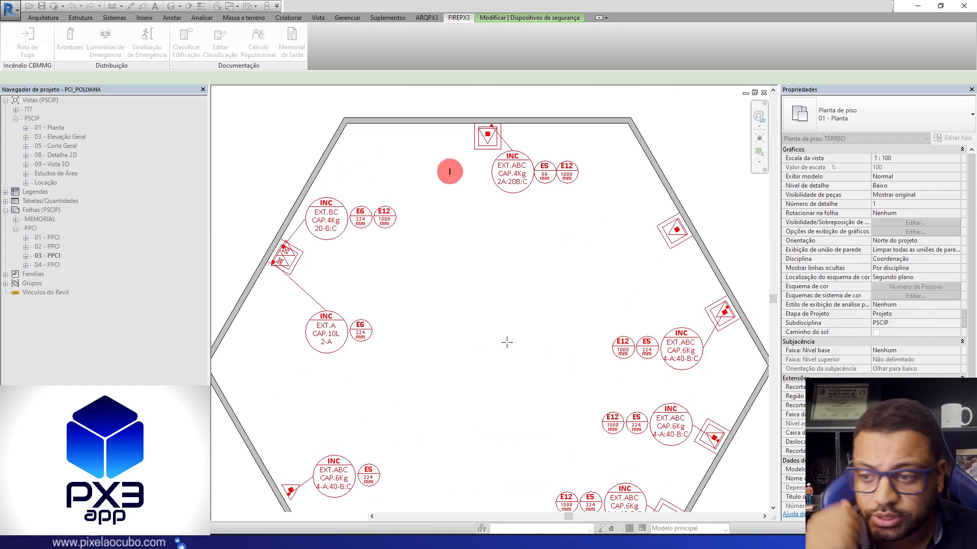
Step: Place one ABC extinguisher with floor sign and tags near the middle of the room, away from the walls
middle_drag(513, 362, 484, 316)
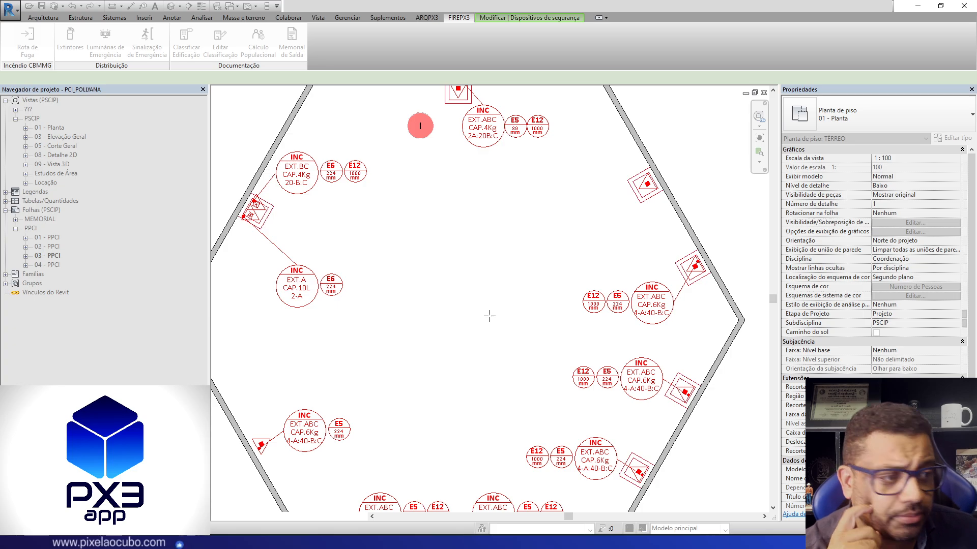
click(465, 305)
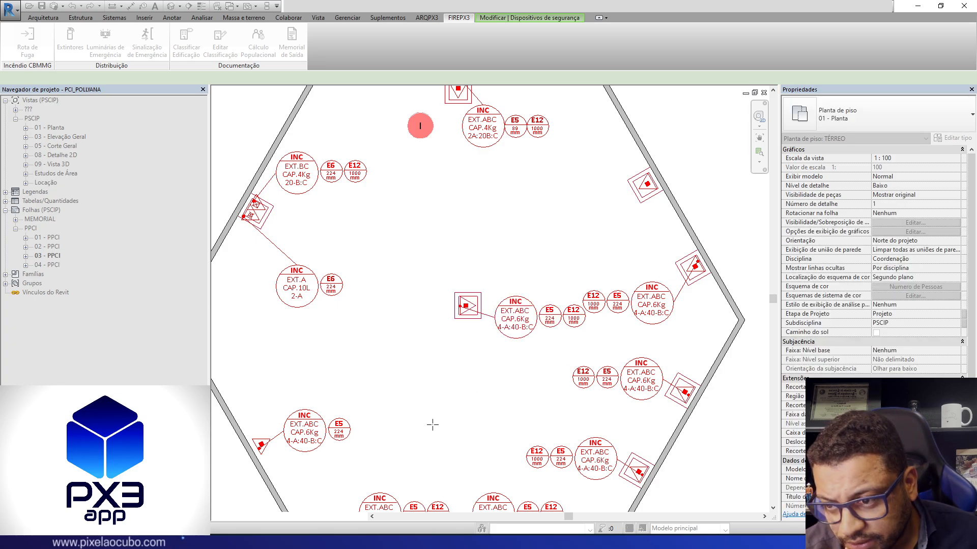
middle_drag(433, 424, 491, 382)
scroll(534, 284, down, 4)
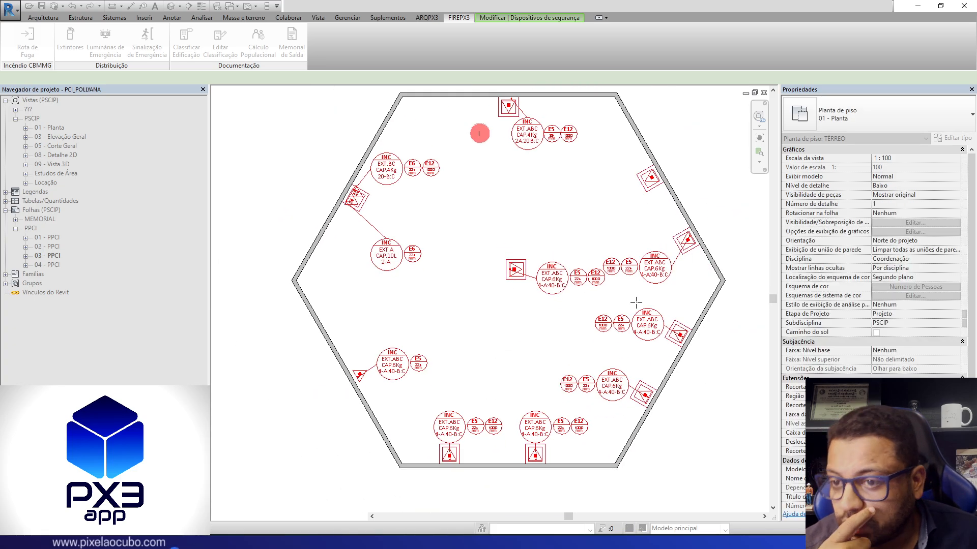
Step: Place two ABC extinguishers on the outside face of the plan's top wall, near its two ends
scroll(438, 168, up, 5)
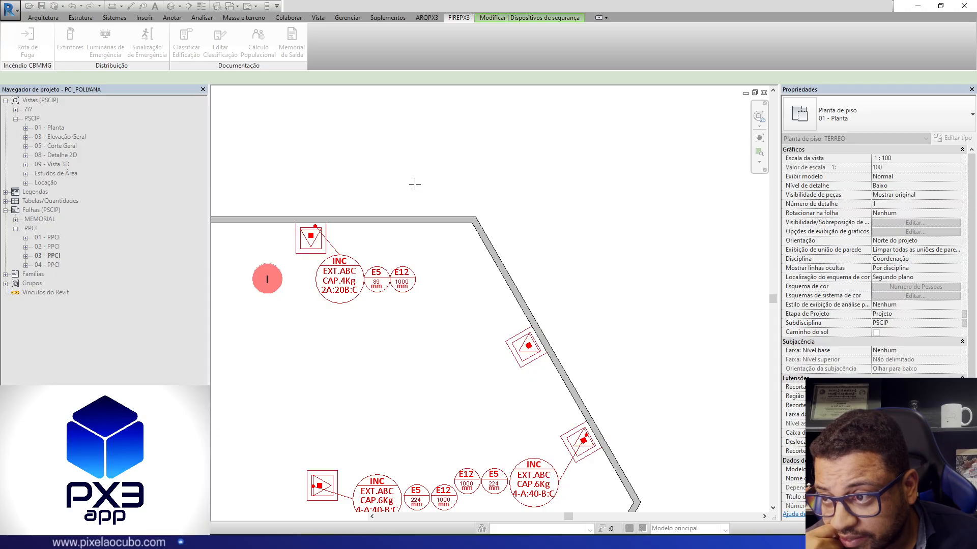
click(414, 220)
scroll(570, 169, down, 2)
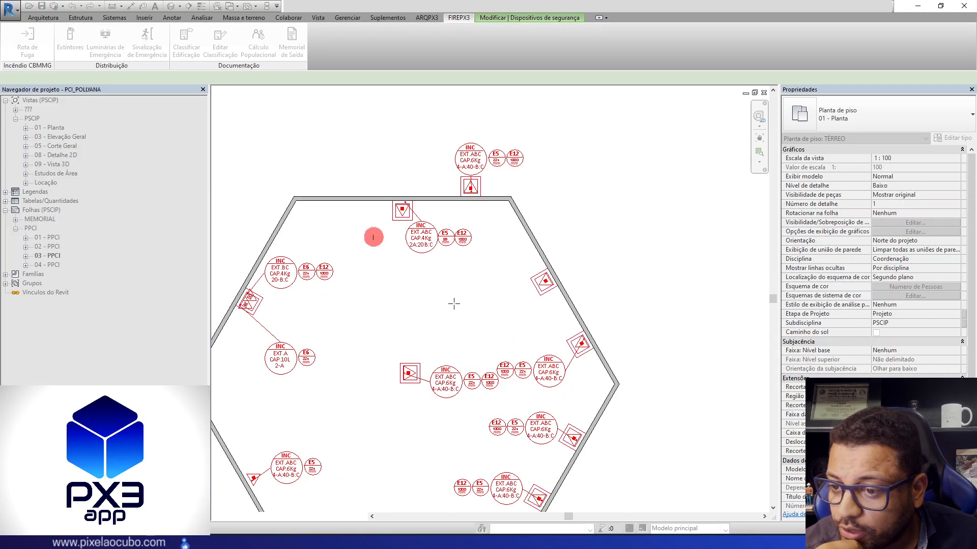
middle_drag(453, 304, 595, 272)
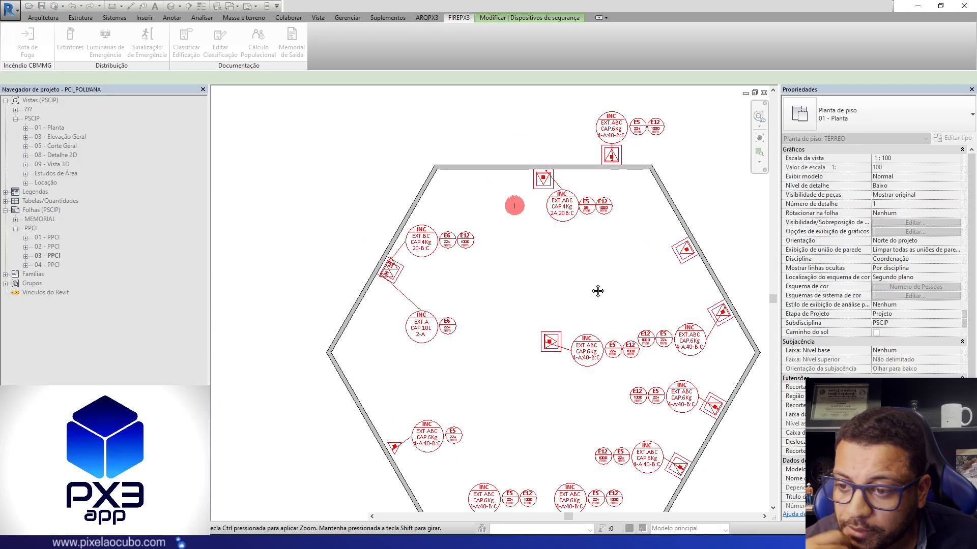
click(456, 149)
Step: Place two ABC extinguishers outside the upper-left slanted wall and two outside the lower-left slanted wall
scroll(371, 204, up, 1)
click(396, 209)
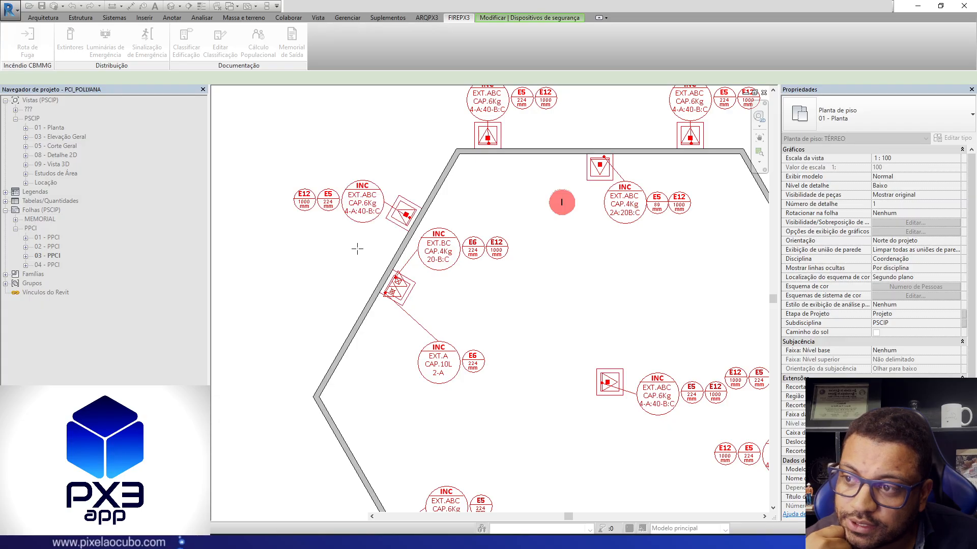
click(328, 333)
middle_drag(329, 334, 430, 146)
middle_drag(550, 435, 420, 340)
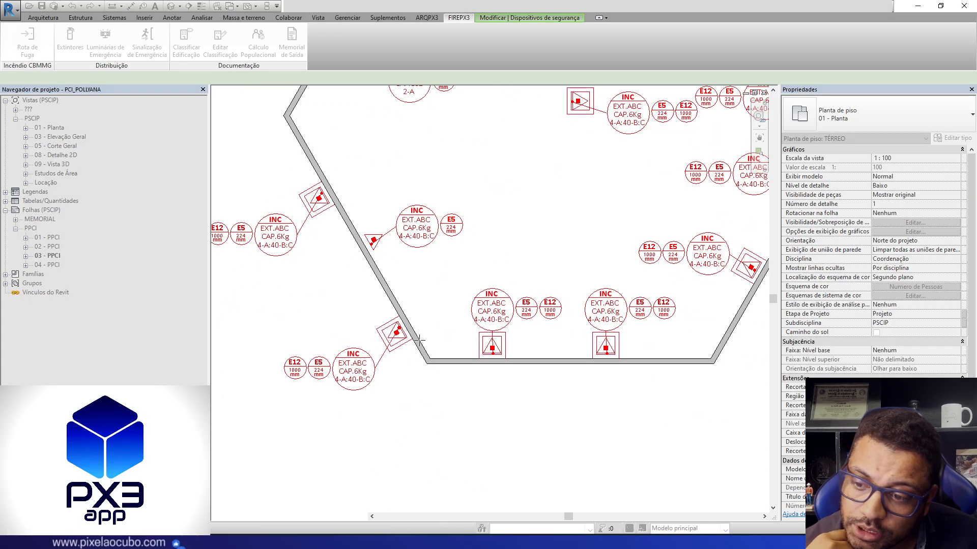
Step: Place two ABC extinguishers outside the bottom wall and two outside the lower-right slanted wall
click(479, 377)
click(605, 377)
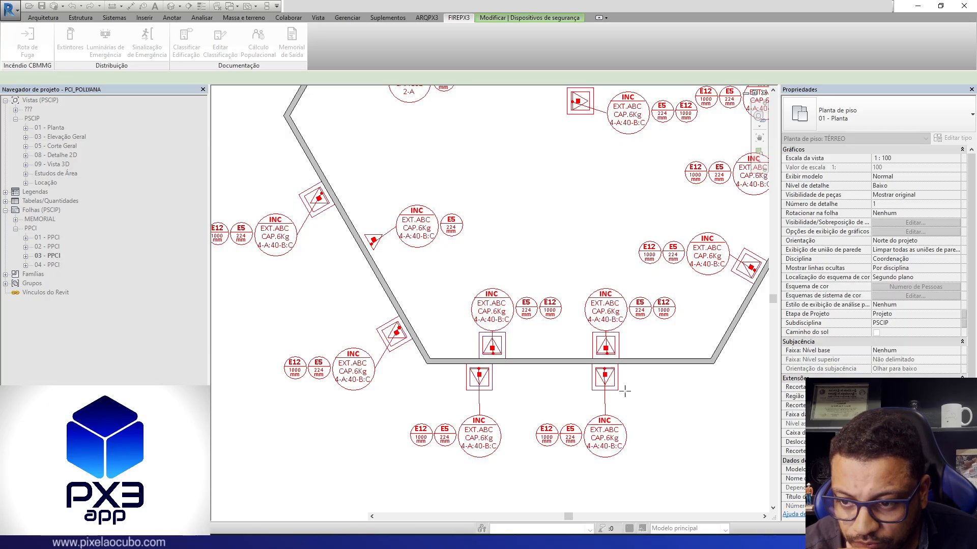
middle_drag(706, 407, 495, 429)
scroll(409, 424, up, 3)
scroll(660, 356, down, 4)
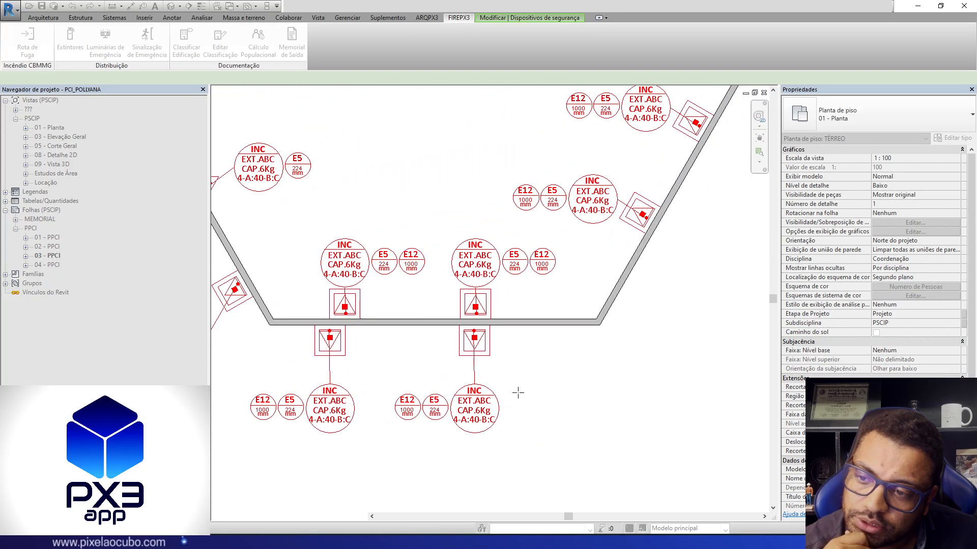
scroll(590, 355, down, 5)
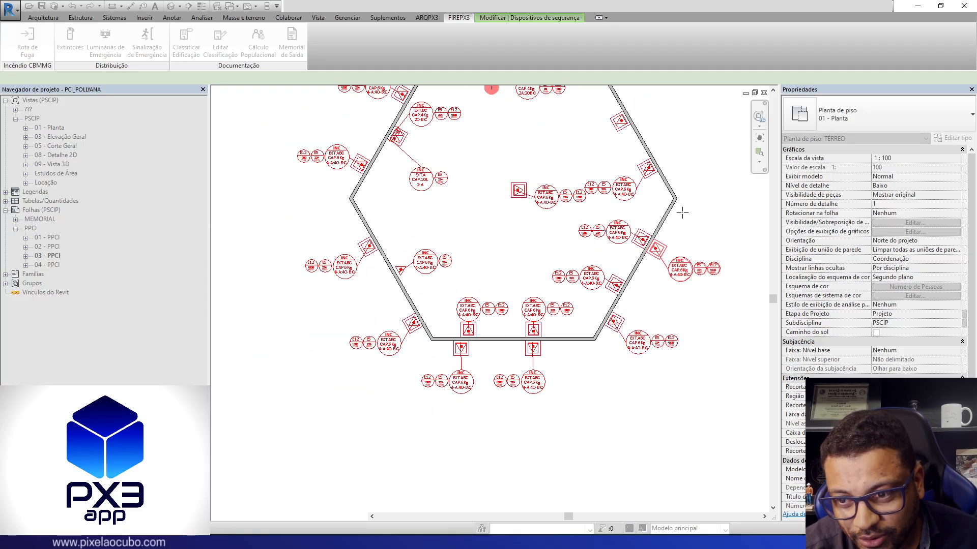
Step: Review the placed extinguishers around the plan and compare the tags and signs inside and outside the top wall
scroll(680, 212, up, 2)
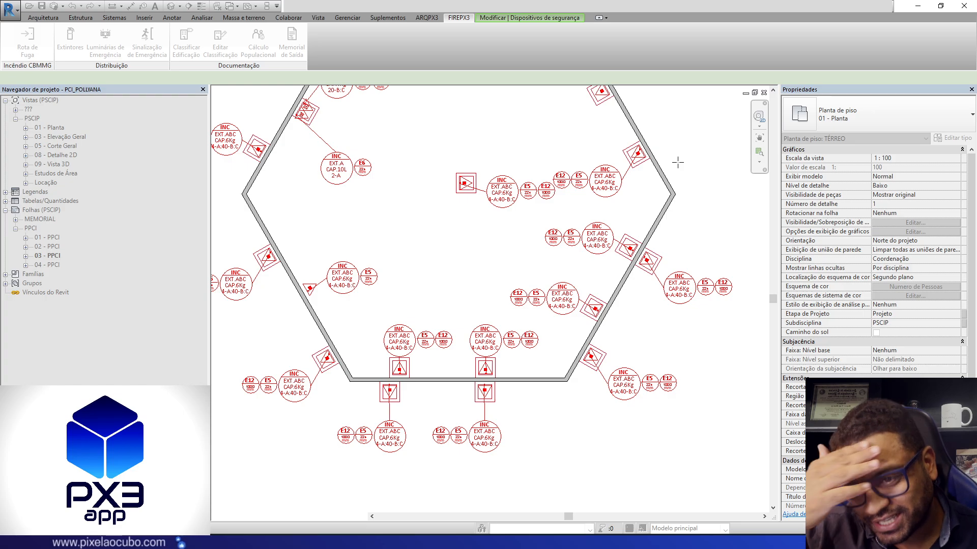
middle_drag(677, 161, 628, 380)
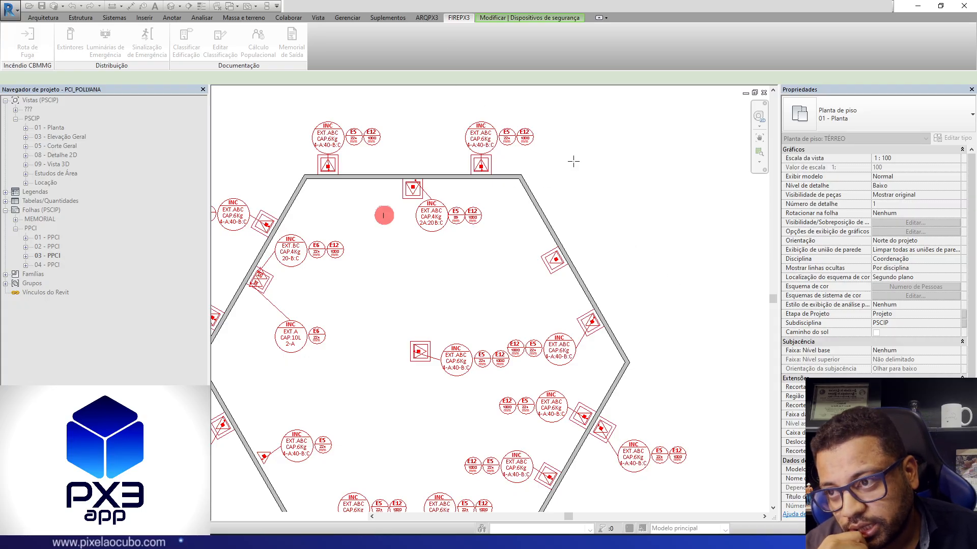
scroll(565, 142, up, 3)
scroll(521, 283, up, 2)
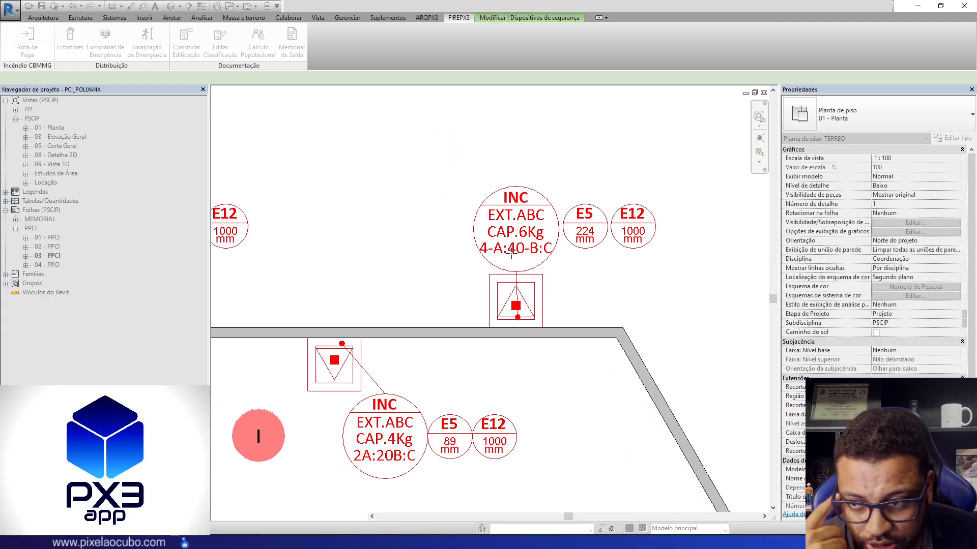
Step: Examine the extinguisher layout over the whole hexagonal plan, comparing the sets along the upper-right wall with those on the other walls
scroll(628, 279, down, 5)
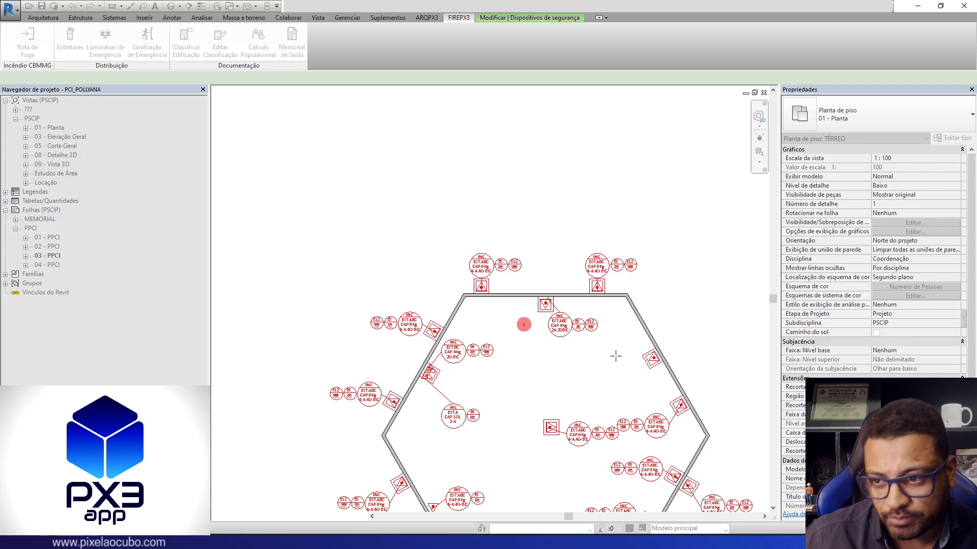
middle_drag(617, 353, 634, 246)
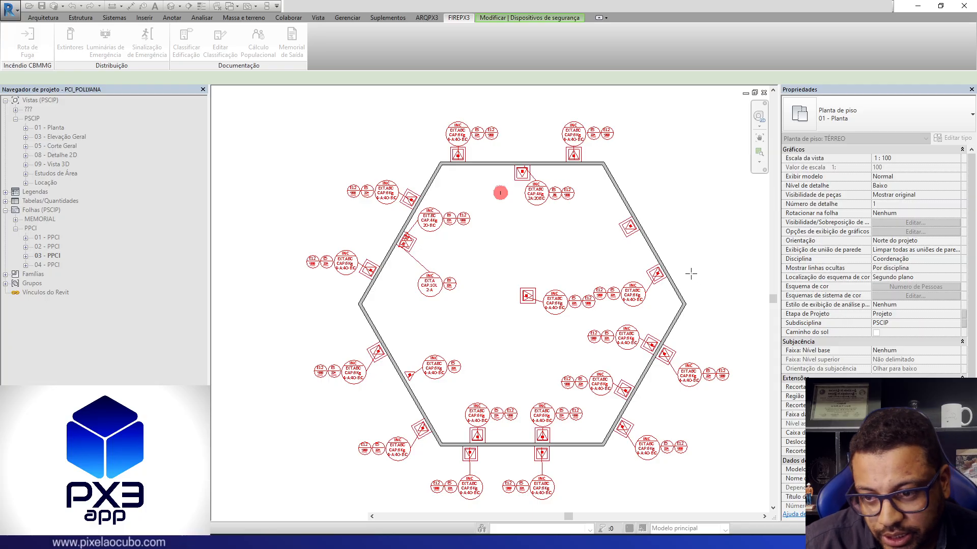
middle_drag(694, 259, 654, 265)
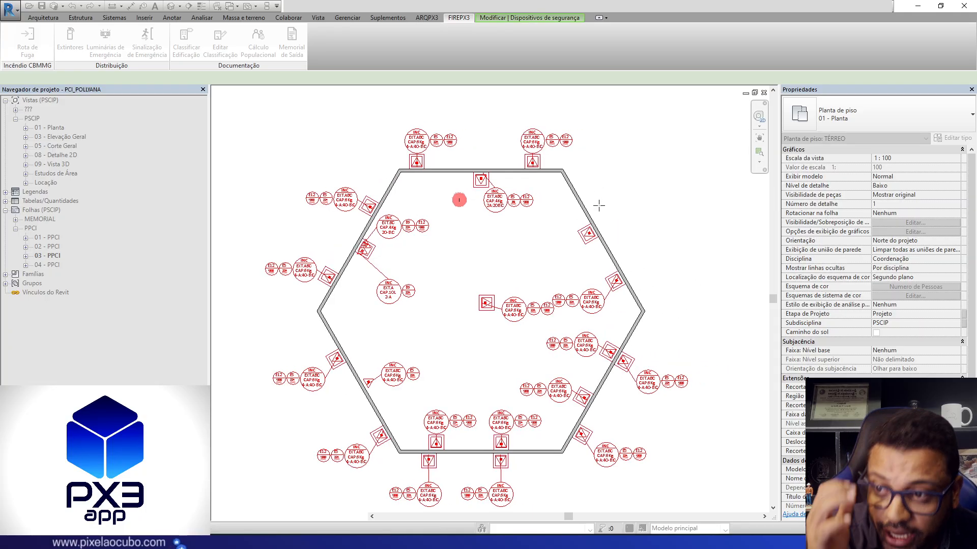
scroll(600, 207, up, 1)
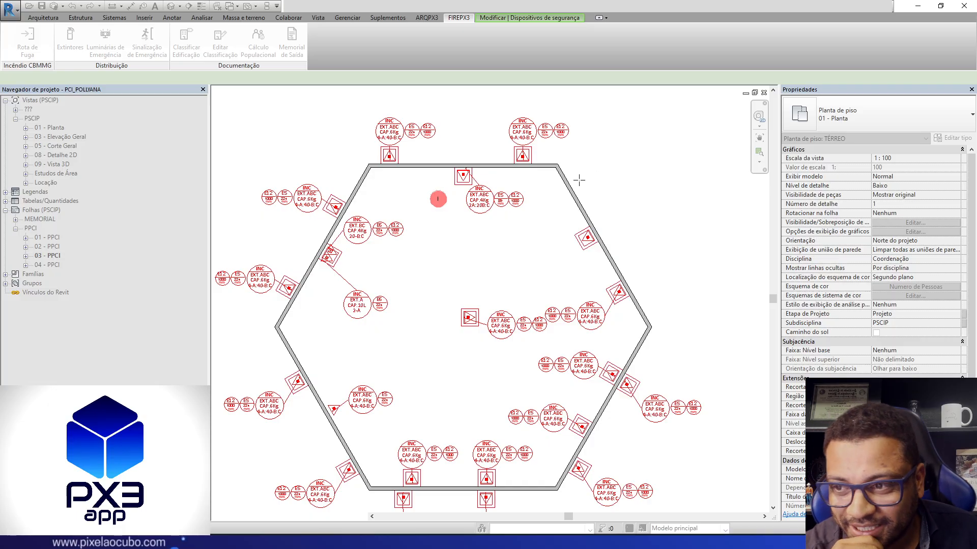
scroll(580, 180, up, 2)
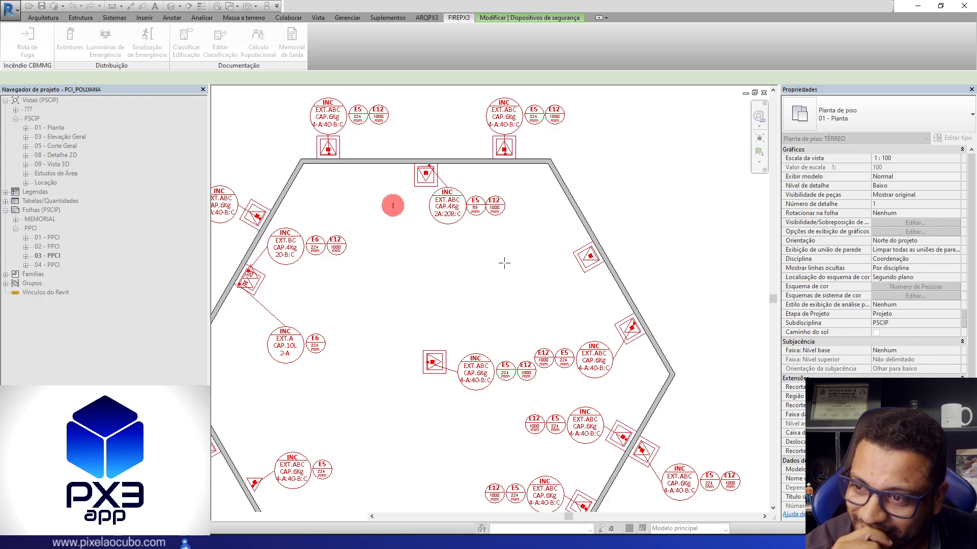
middle_drag(503, 262, 523, 270)
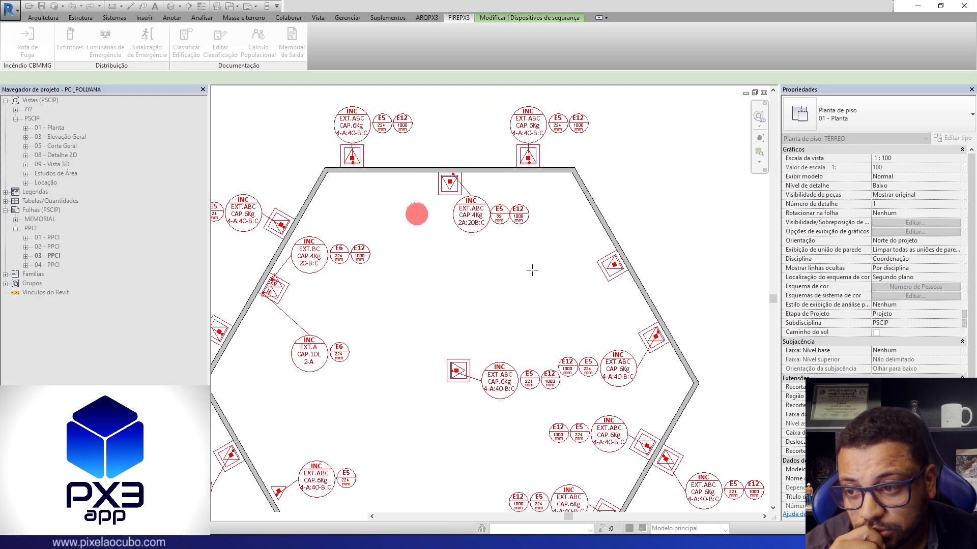
scroll(547, 252, down, 3)
middle_drag(491, 448, 472, 393)
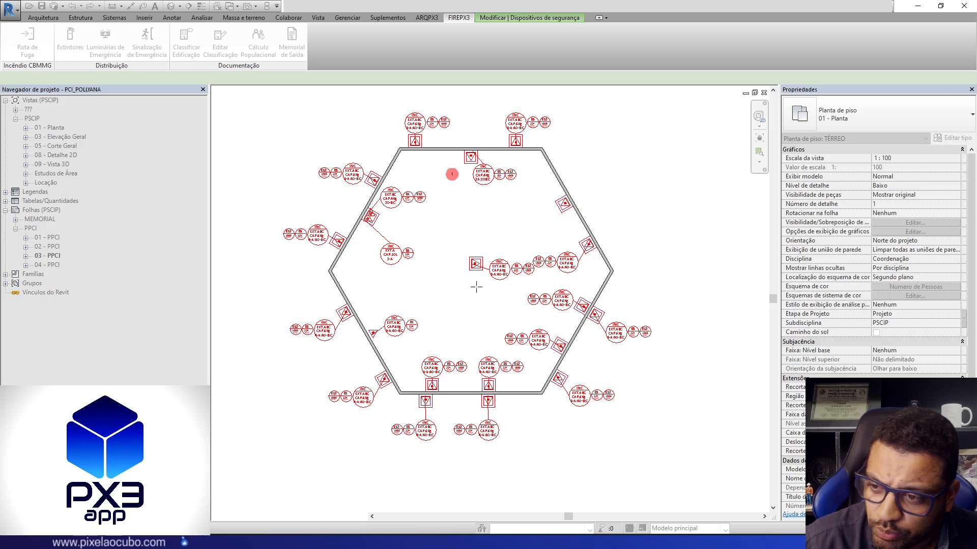
Step: End the extinguisher placement and dismiss the insertion summary
key(Escape)
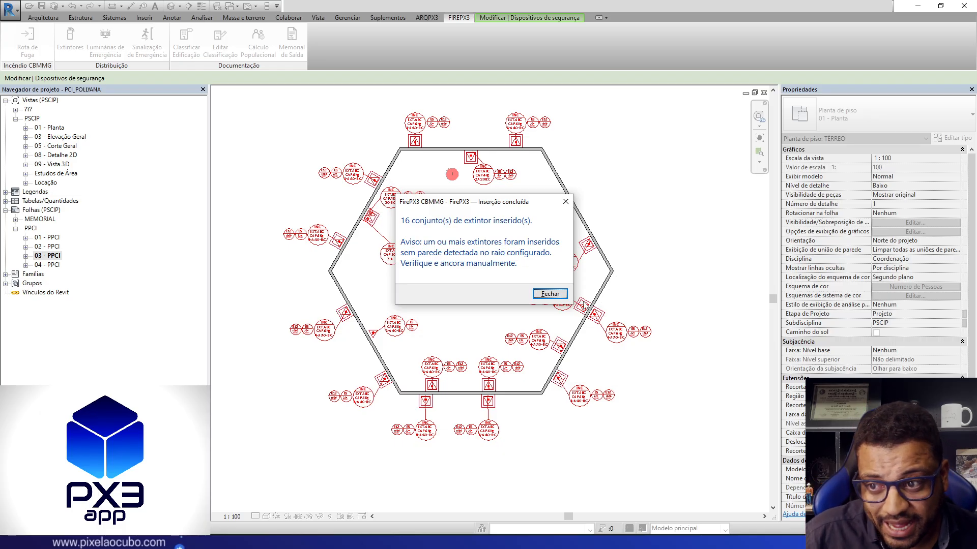
click(550, 293)
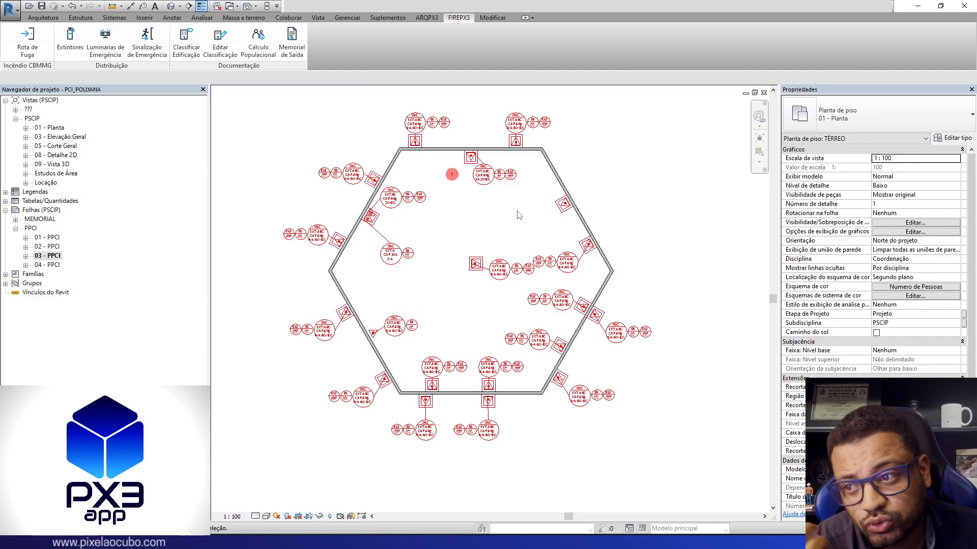
Step: Set the TÉRREO plan's detail level to Alto and check how the extinguisher symbols are displayed around the walls
scroll(550, 216, up, 2)
middle_drag(553, 244, 545, 262)
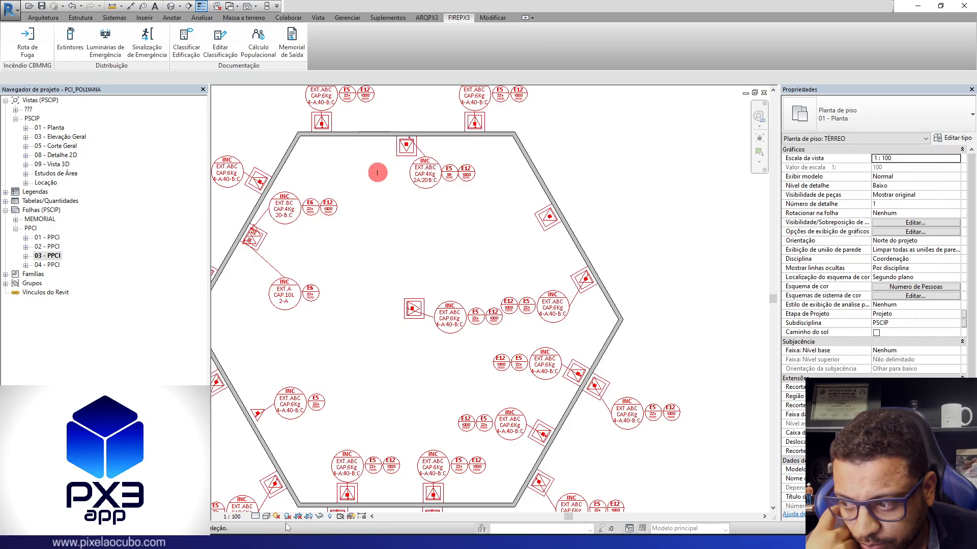
click(256, 516)
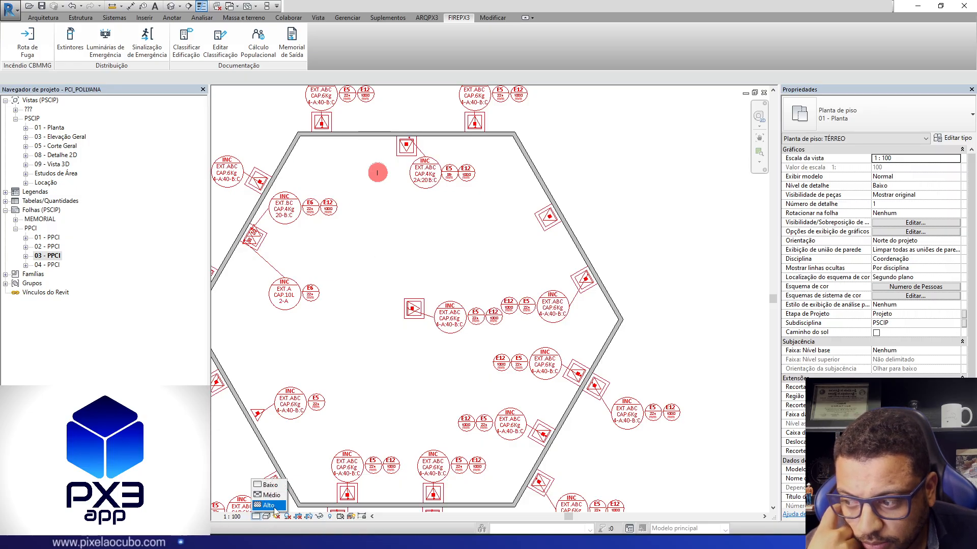
middle_drag(484, 413, 592, 368)
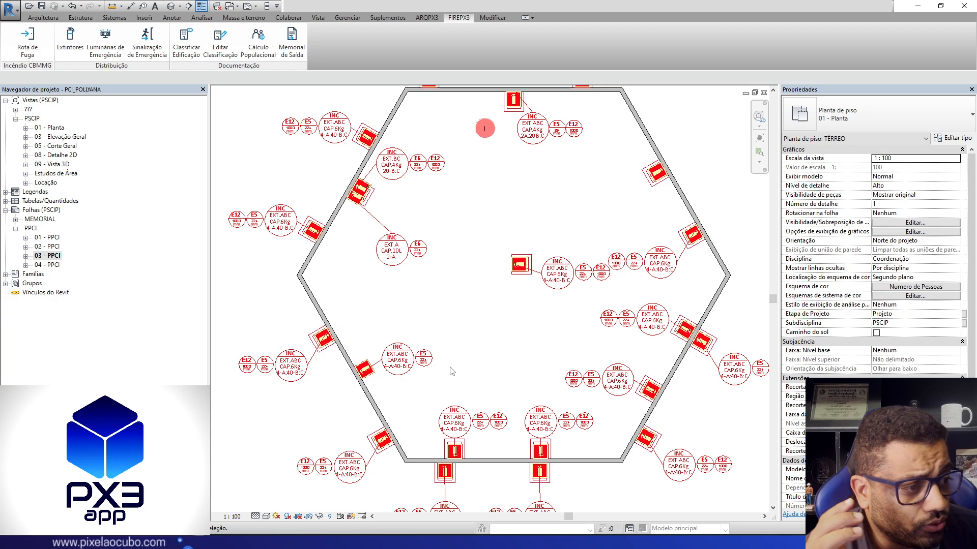
scroll(449, 371, down, 2)
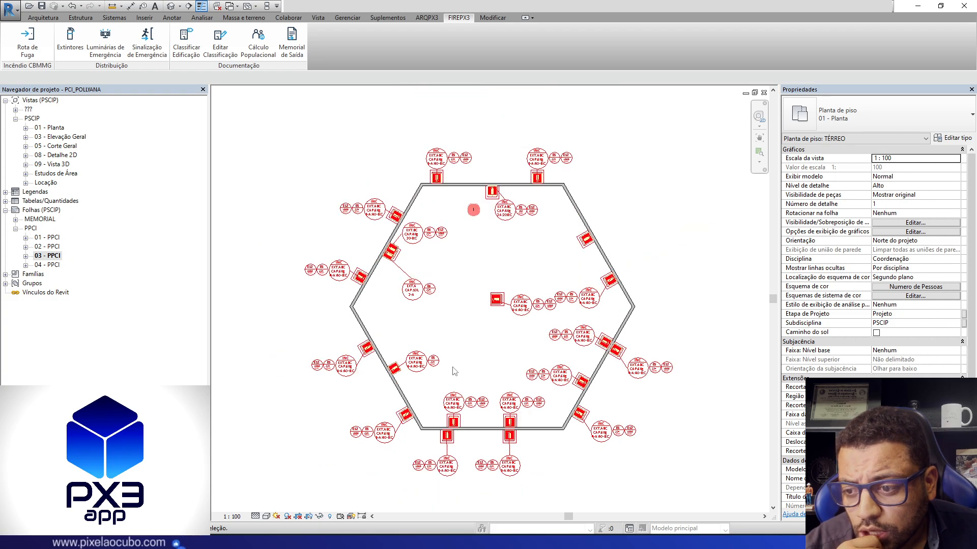